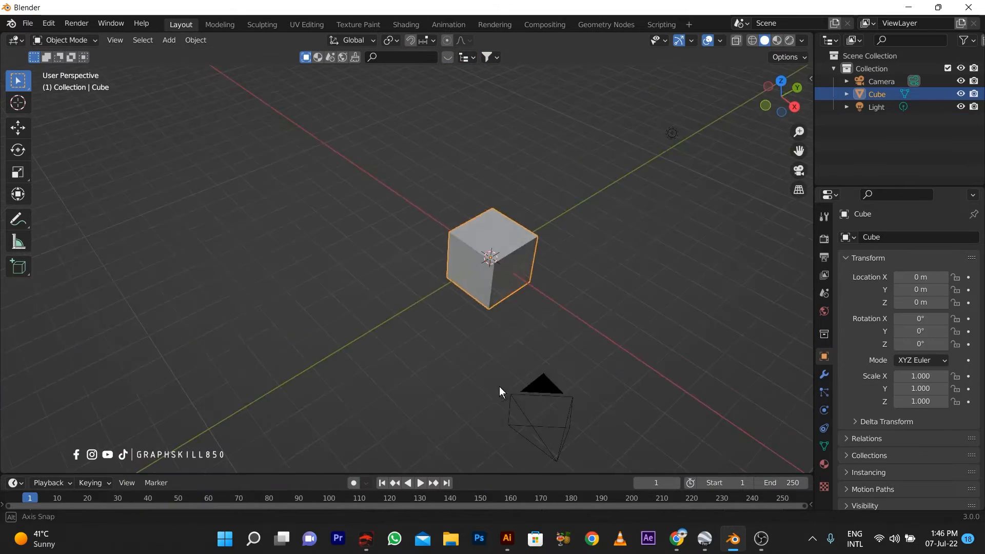
# - Subdivide the whole default cube in Edit Mode with 2 cuts
pyautogui.moveTo(500, 387); pyautogui.dragTo(472, 336, button='middle')
pyautogui.scroll(4, 478, 287)
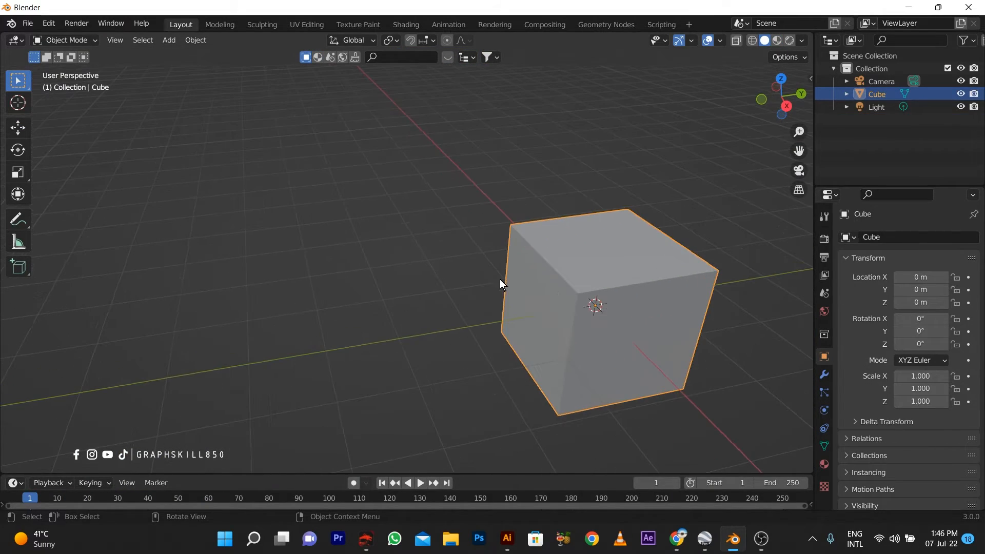
pyautogui.press('Tab')
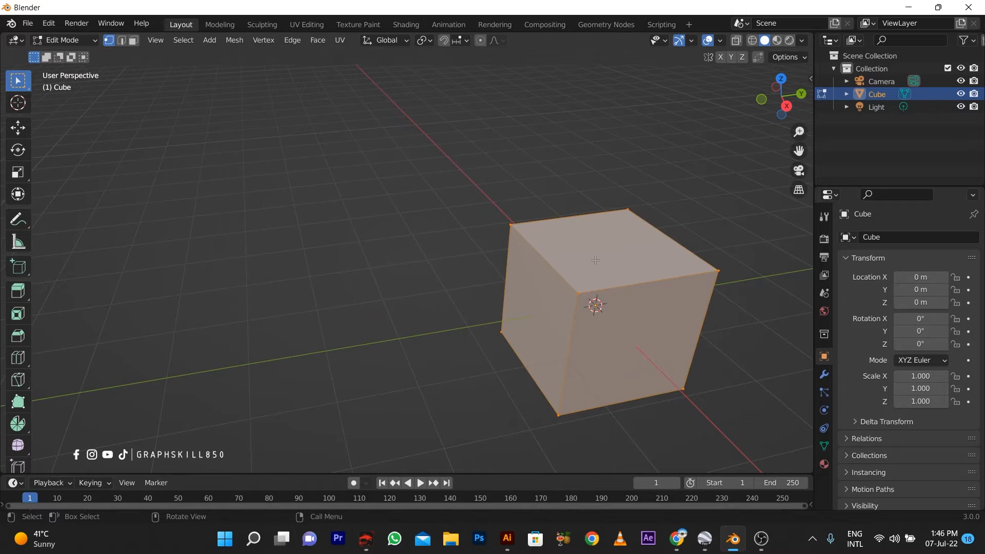
pyautogui.rightClick(559, 246)
pyautogui.click(513, 237)
pyautogui.click(70, 463)
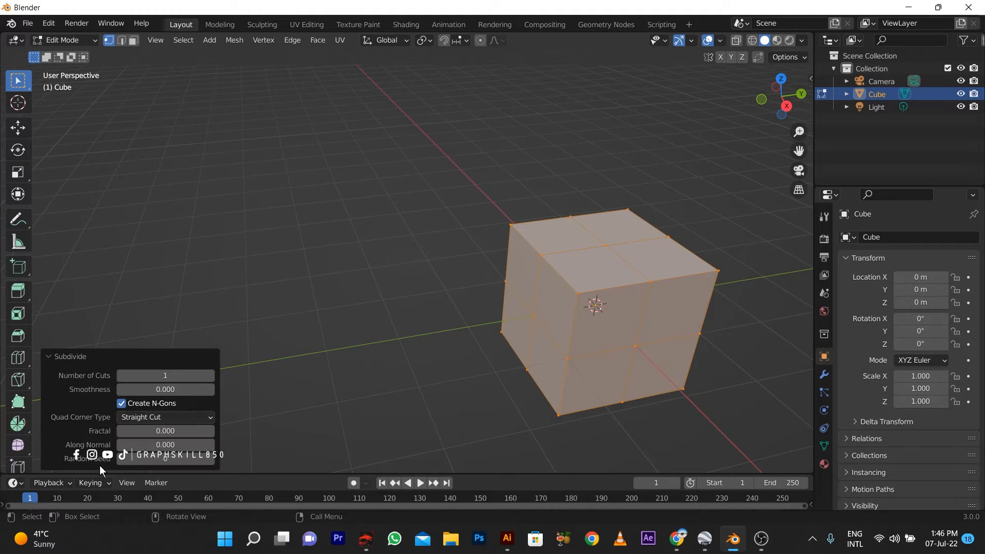
pyautogui.click(210, 376)
# - Round the subdivided cube into a ball with To Sphere at a factor of 1
pyautogui.scroll(-1, 434, 275)
pyautogui.keyDown('shift'); pyautogui.moveTo(433, 275); pyautogui.dragTo(425, 253, button='middle'); pyautogui.keyUp('shift')
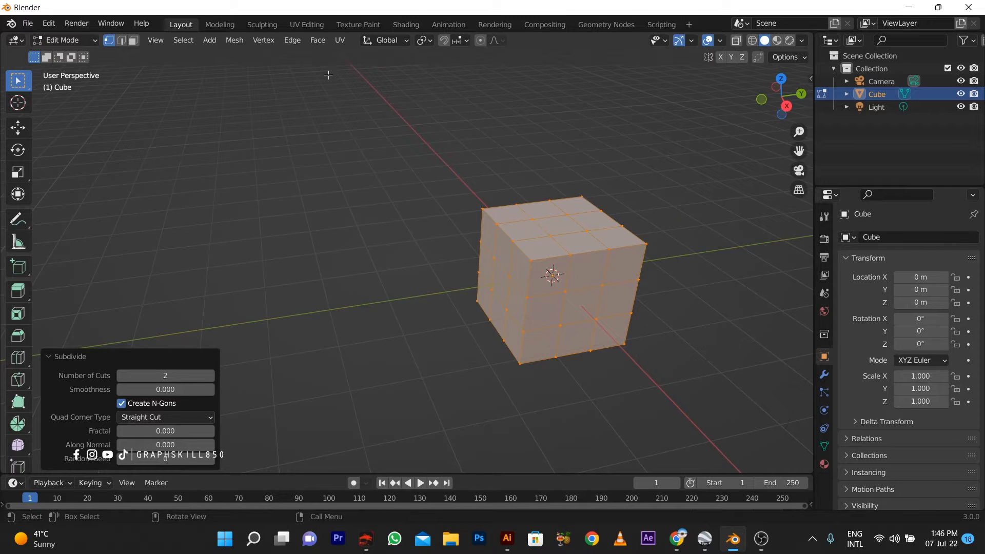
pyautogui.click(243, 43)
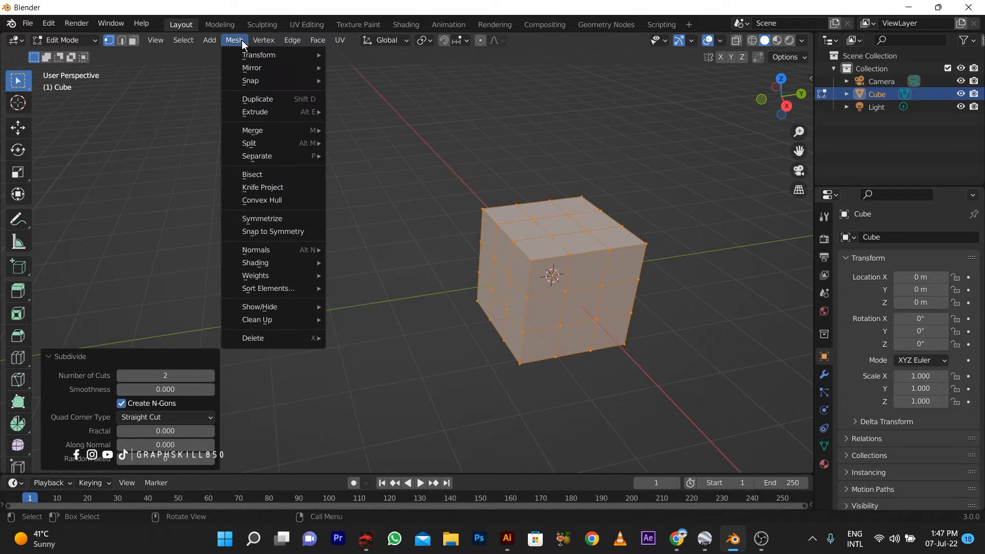
pyautogui.moveTo(258, 55)
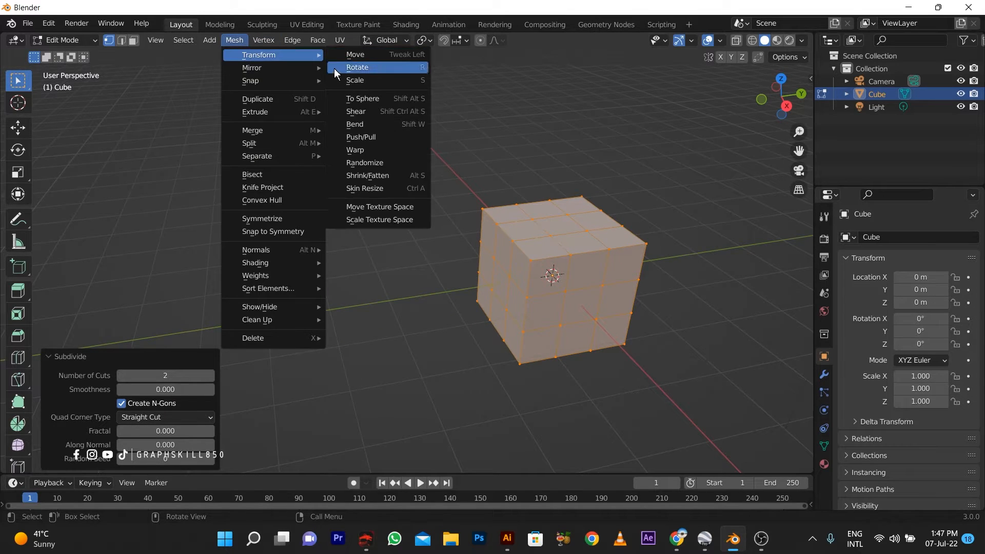
pyautogui.click(384, 98)
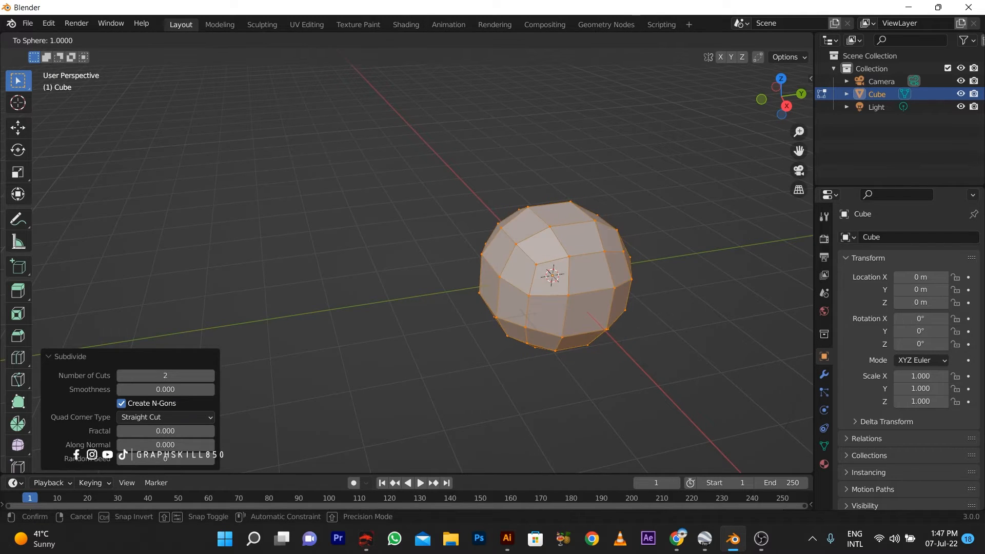
pyautogui.click(41, 457)
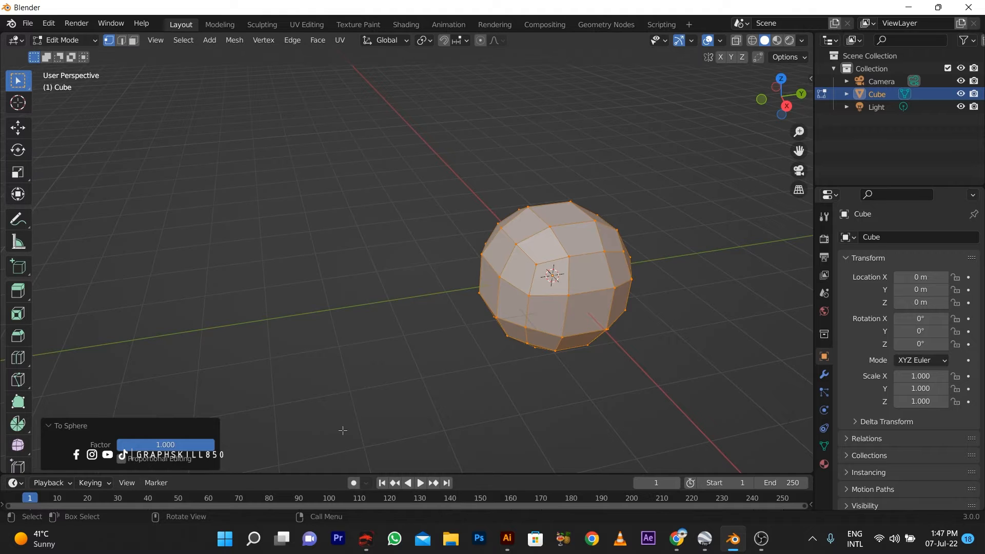
# - Add centred, unslid loop cuts around the ball so it is split through its middle along every axis
pyautogui.moveTo(537, 339); pyautogui.dragTo(588, 340, button='middle')
pyautogui.press('KP_1')
pyautogui.hotkey('ctrl', 'r')
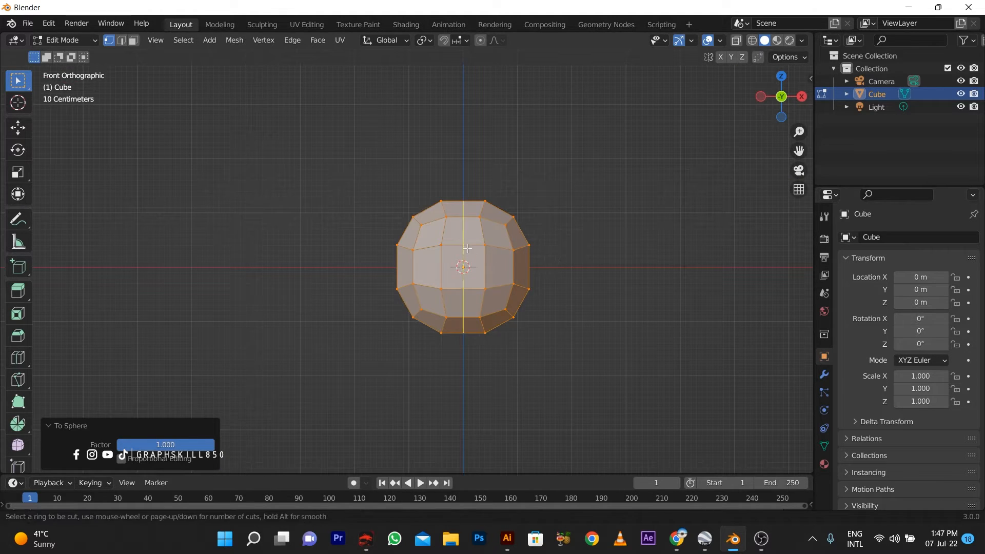
pyautogui.click(440, 260)
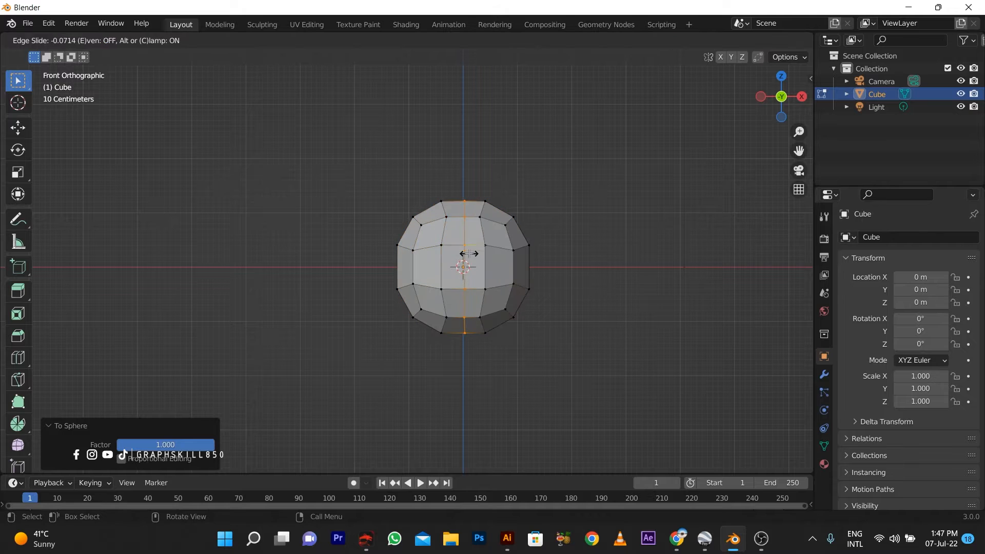
pyautogui.rightClick(441, 260)
pyautogui.moveTo(440, 260); pyautogui.dragTo(547, 293, button='middle')
pyautogui.hotkey('ctrl', 'r')
pyautogui.click(547, 295)
pyautogui.rightClick(547, 301)
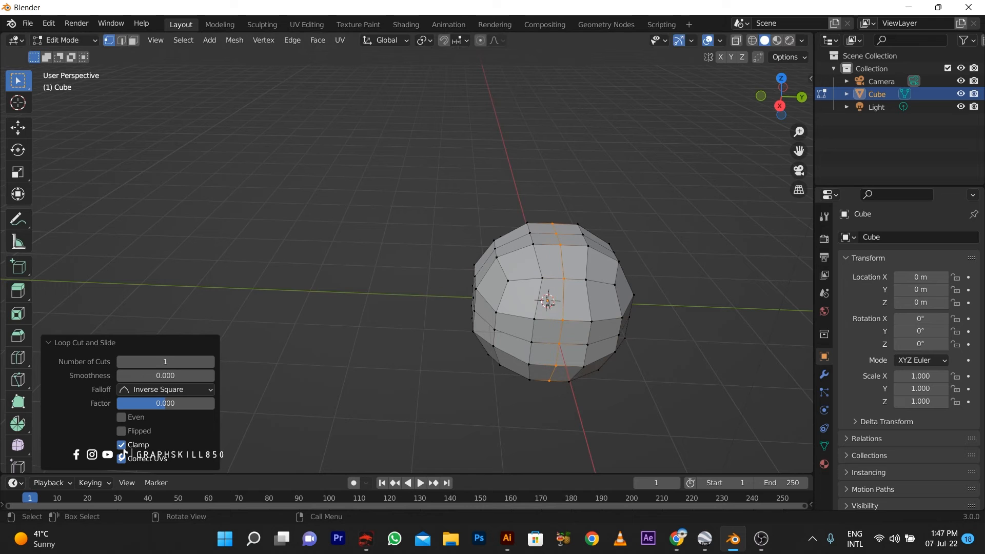
# - Select the faces of one upper front octant of the ball, invert the selection and delete all the other faces
pyautogui.moveTo(481, 331); pyautogui.dragTo(514, 294, button='middle')
pyautogui.press('KP_1')
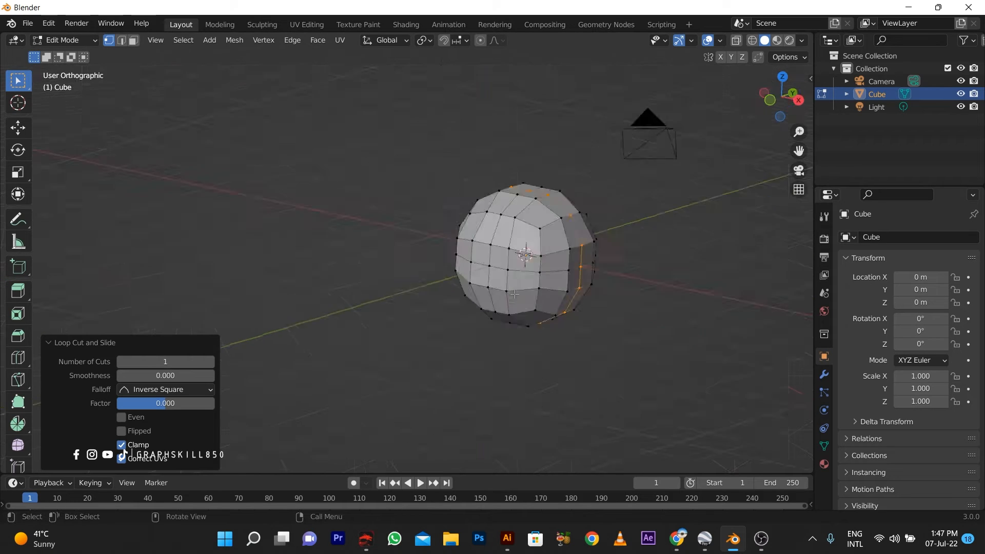
pyautogui.scroll(3, 470, 206)
pyautogui.keyDown('shift'); pyautogui.moveTo(470, 206); pyautogui.dragTo(388, 196, button='middle'); pyautogui.keyUp('shift')
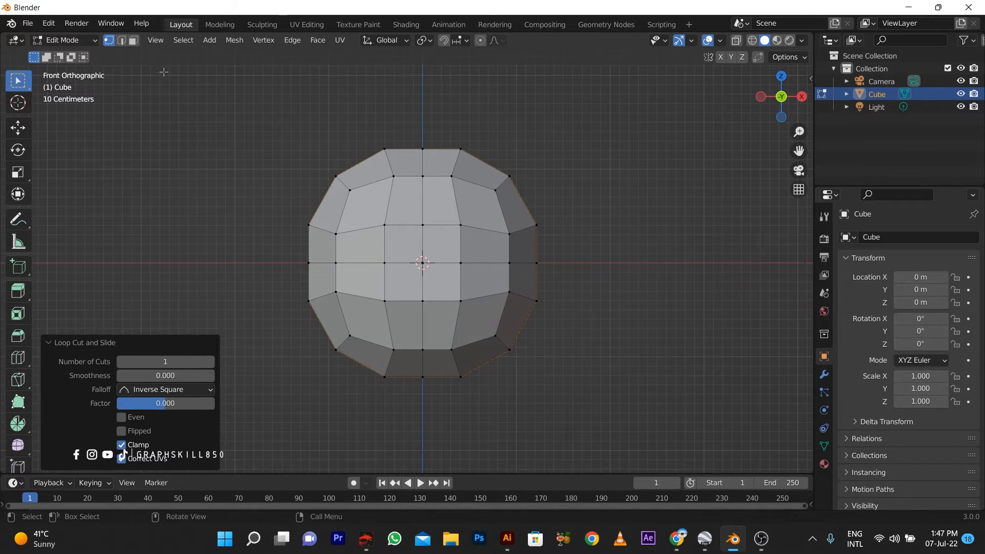
pyautogui.click(130, 41)
pyautogui.moveTo(435, 171); pyautogui.dragTo(510, 242)
pyautogui.moveTo(495, 236); pyautogui.dragTo(554, 213, button='middle')
pyautogui.keyDown('shift'); pyautogui.click(583, 133); pyautogui.keyUp('shift')
pyautogui.keyDown('shift'); pyautogui.click(607, 145); pyautogui.keyUp('shift')
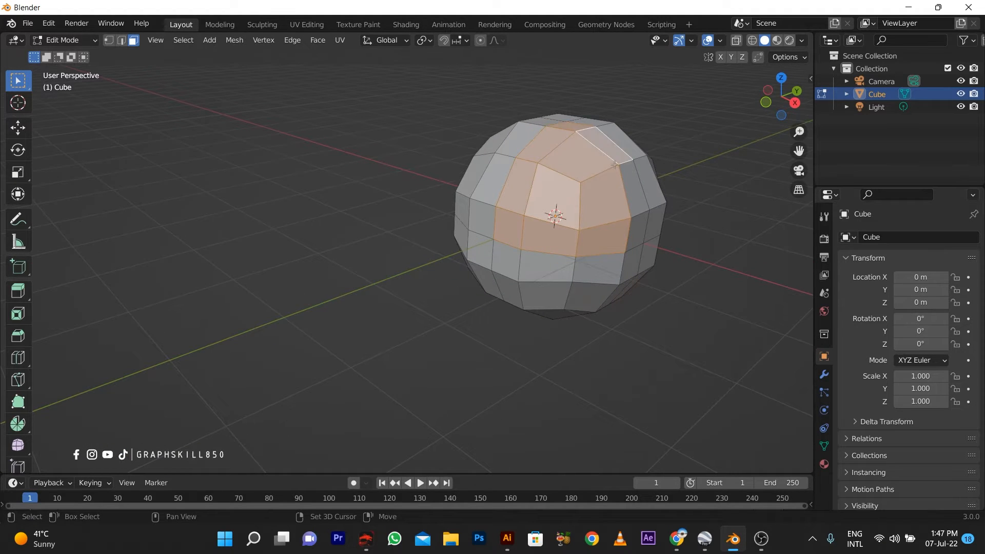
pyautogui.keyDown('shift'); pyautogui.click(631, 187); pyautogui.keyUp('shift')
pyautogui.keyDown('shift'); pyautogui.click(636, 230); pyautogui.keyUp('shift')
pyautogui.scroll(-3, 416, 259)
pyautogui.moveTo(417, 258); pyautogui.dragTo(391, 257, button='middle')
pyautogui.hotkey('ctrl', 'i')
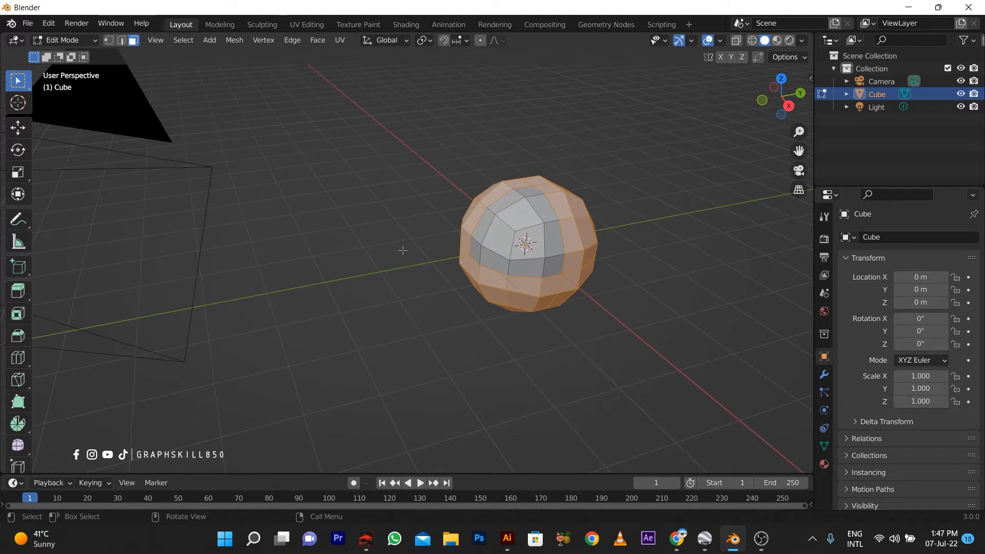
pyautogui.press('x')
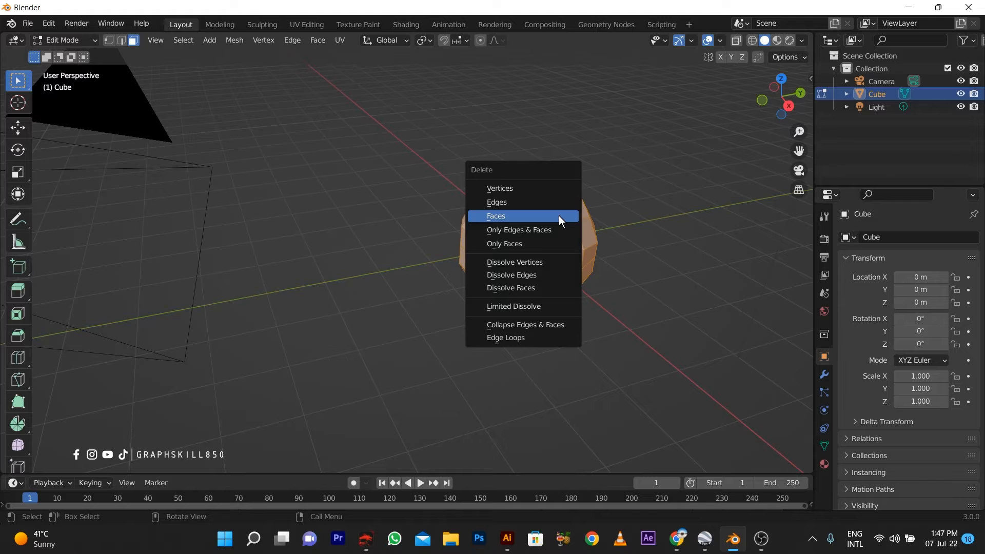
pyautogui.click(559, 216)
# - Add a Mirror modifier to the remaining octant and enable mirroring on the X, Y and Z axes
pyautogui.moveTo(558, 216); pyautogui.dragTo(462, 241, button='middle')
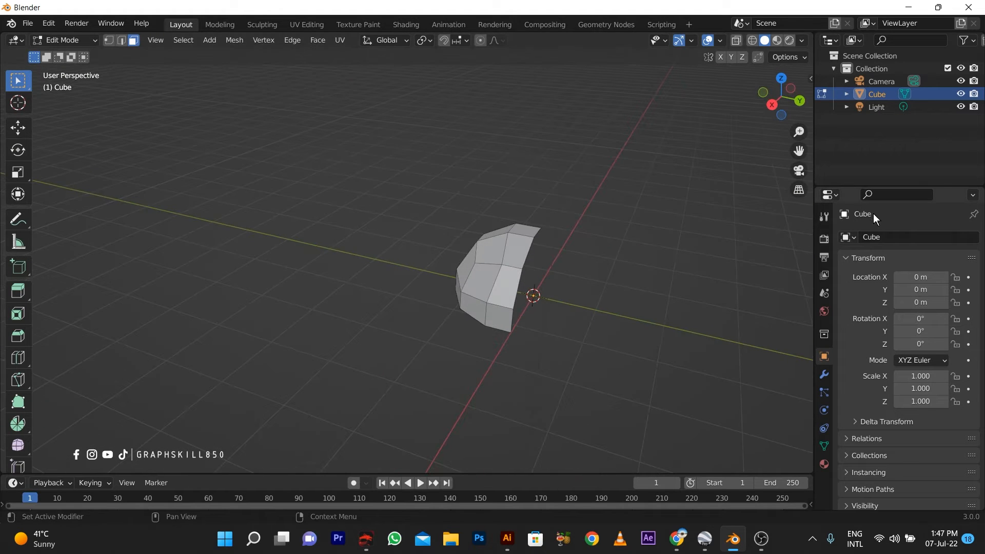
pyautogui.click(823, 374)
pyautogui.click(887, 236)
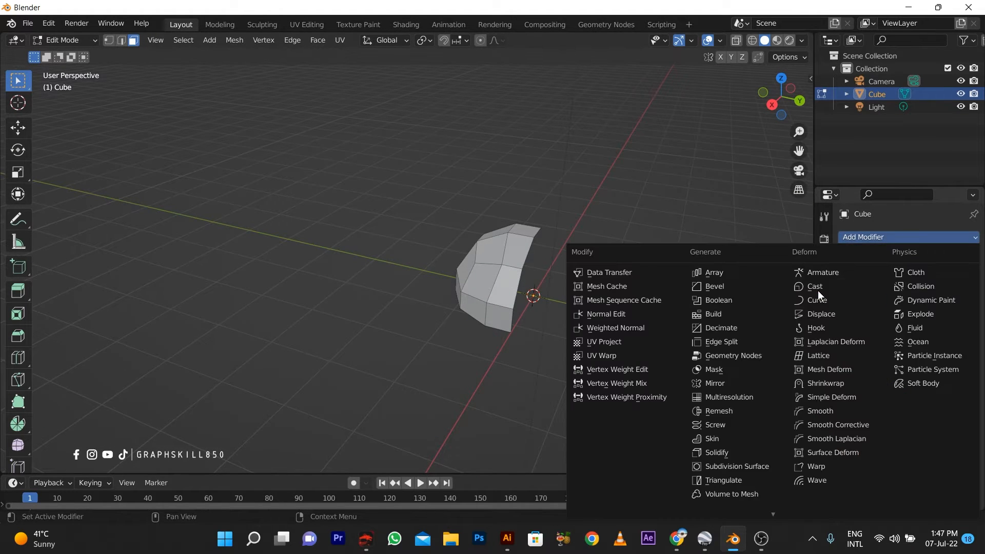
pyautogui.click(718, 383)
pyautogui.moveTo(792, 350); pyautogui.dragTo(655, 307, button='middle')
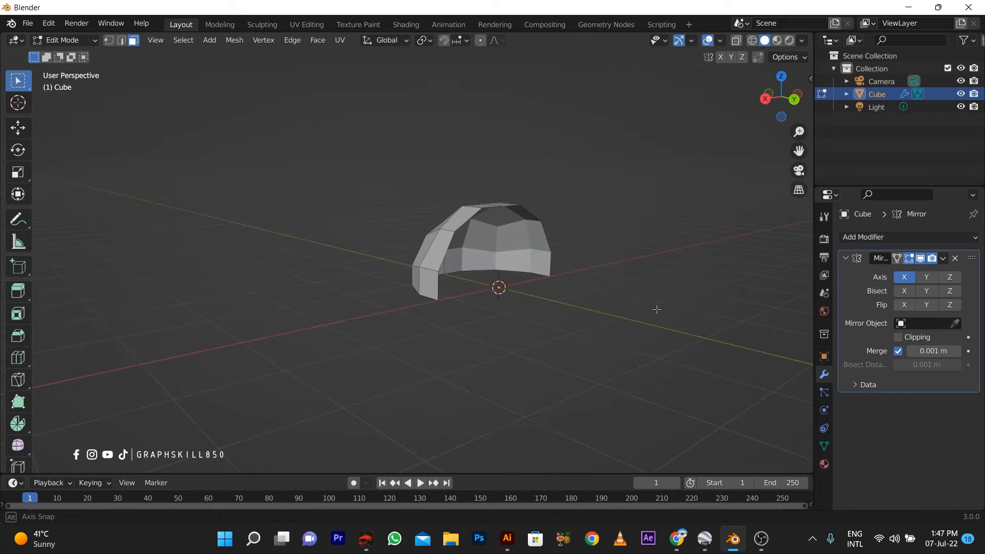
pyautogui.click(930, 281)
pyautogui.moveTo(554, 314); pyautogui.dragTo(552, 276, button='middle')
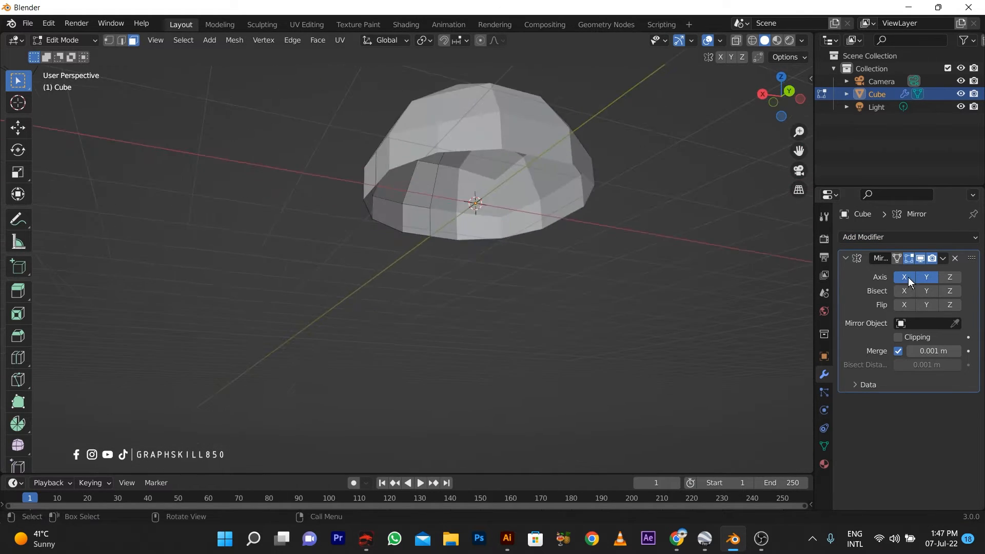
pyautogui.click(949, 277)
pyautogui.moveTo(605, 308); pyautogui.dragTo(464, 284, button='middle')
# - Bevel all edges of the octant in edge selection mode, with 1 segment and a width of about 0.042 m
pyautogui.scroll(1, 449, 250)
pyautogui.click(420, 229)
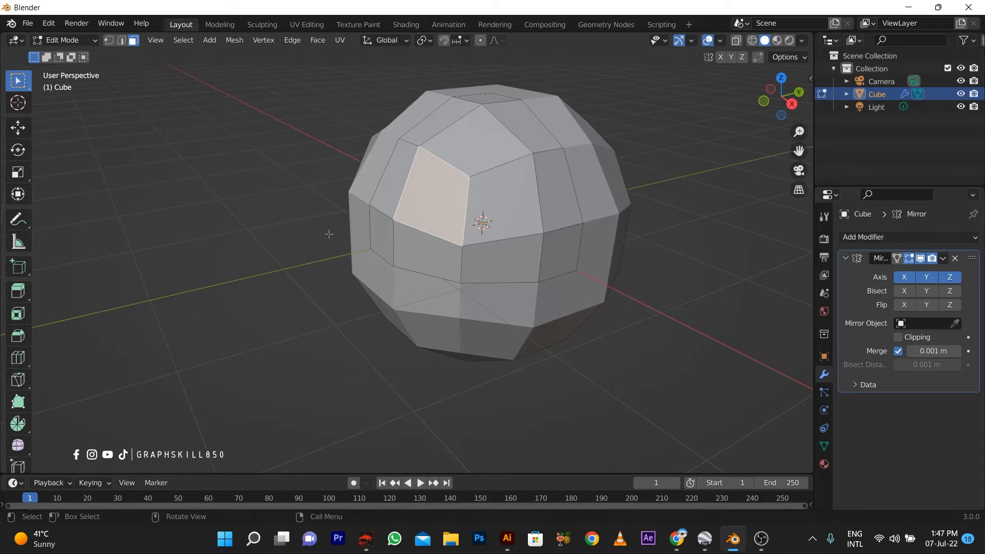
pyautogui.scroll(-2, 329, 234)
pyautogui.moveTo(370, 239); pyautogui.dragTo(392, 247, button='middle')
pyautogui.scroll(1, 414, 212)
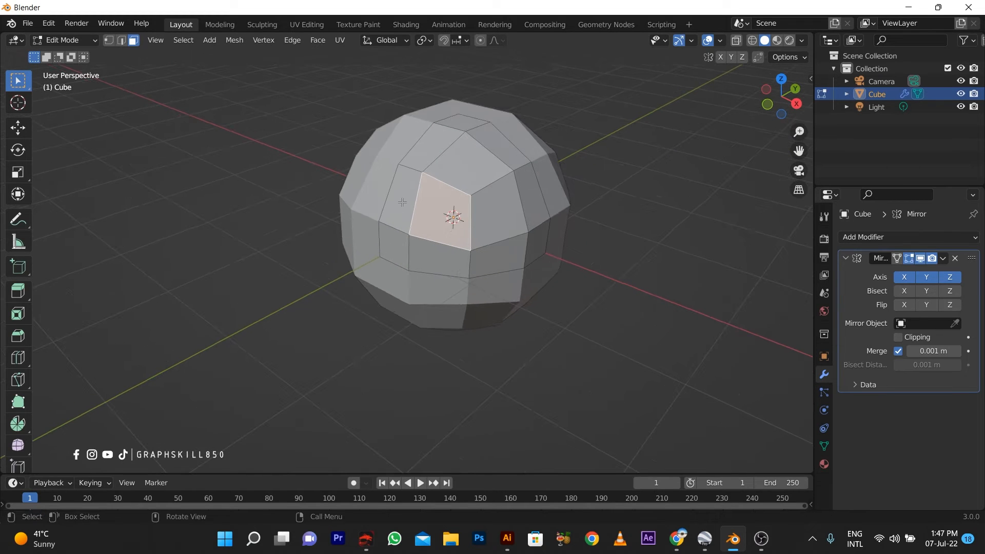
pyautogui.click(403, 203)
pyautogui.click(124, 43)
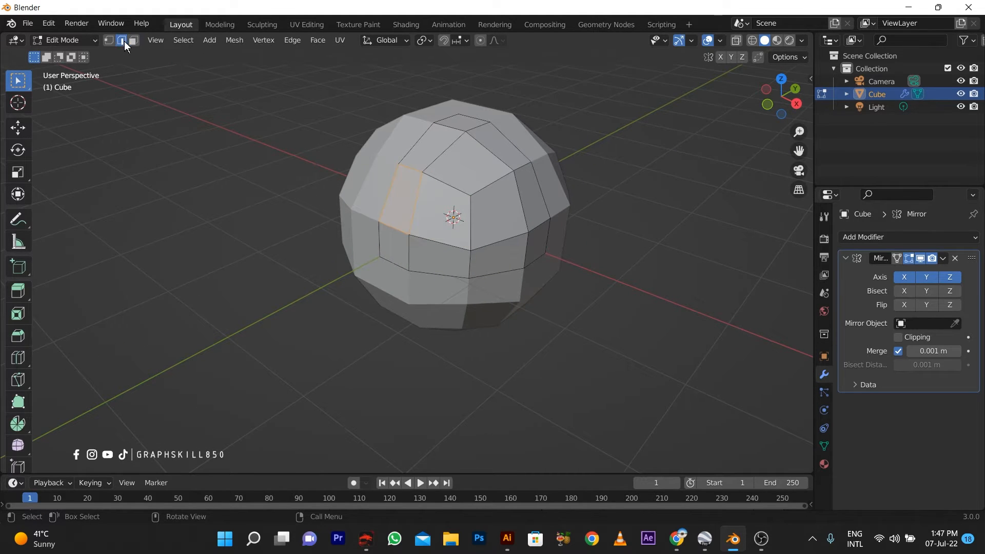
pyautogui.press('a')
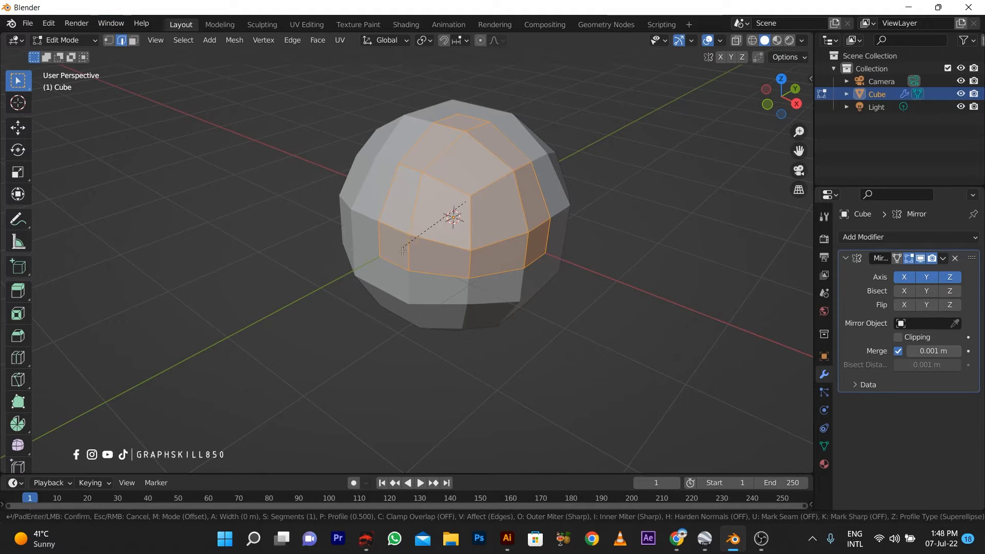
pyautogui.hotkey('ctrl', 'b')
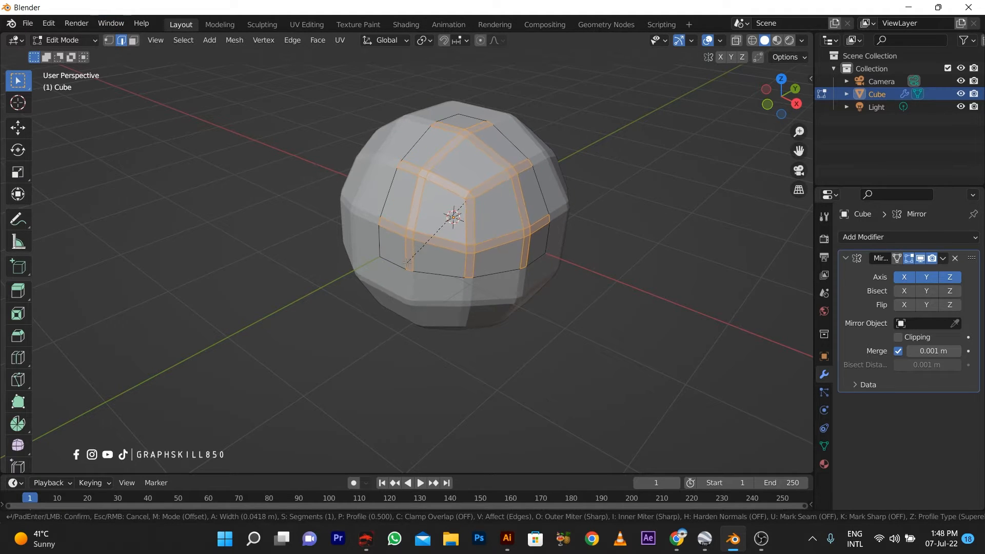
pyautogui.click(407, 262)
# - Grow the selection to cover the entire octant and subdivide it with 1 cut
pyautogui.scroll(1, 526, 230)
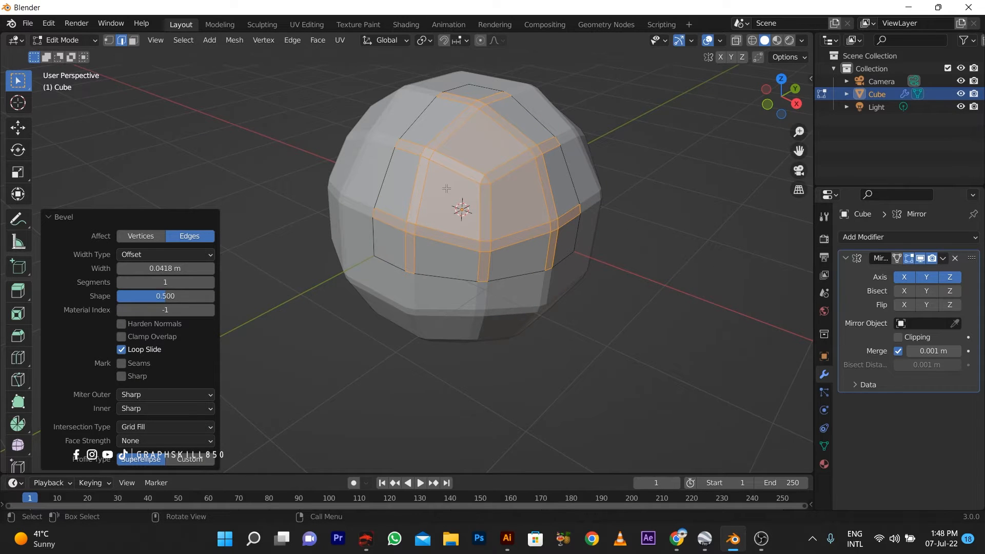
pyautogui.press('ctrl+KP_Add')
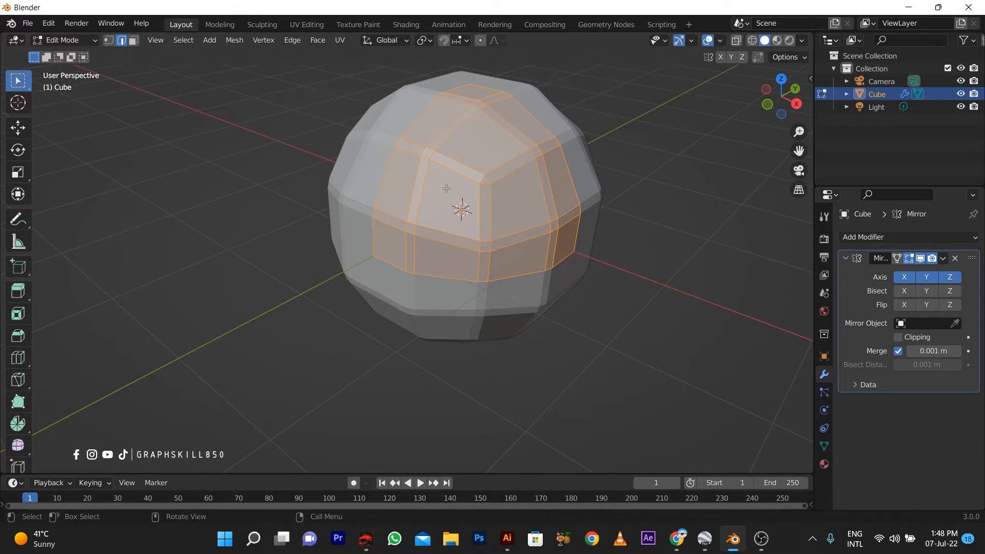
pyautogui.rightClick(447, 189)
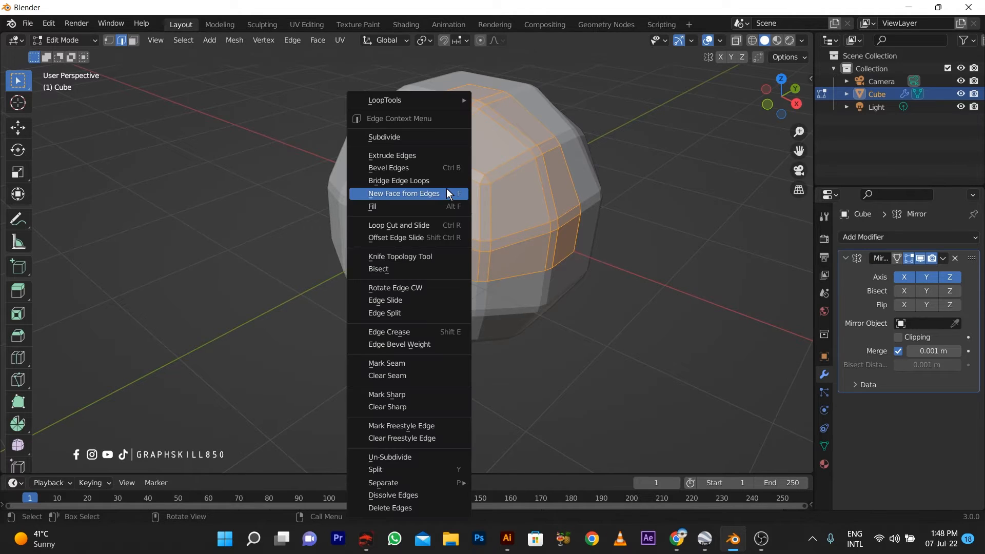
pyautogui.click(410, 137)
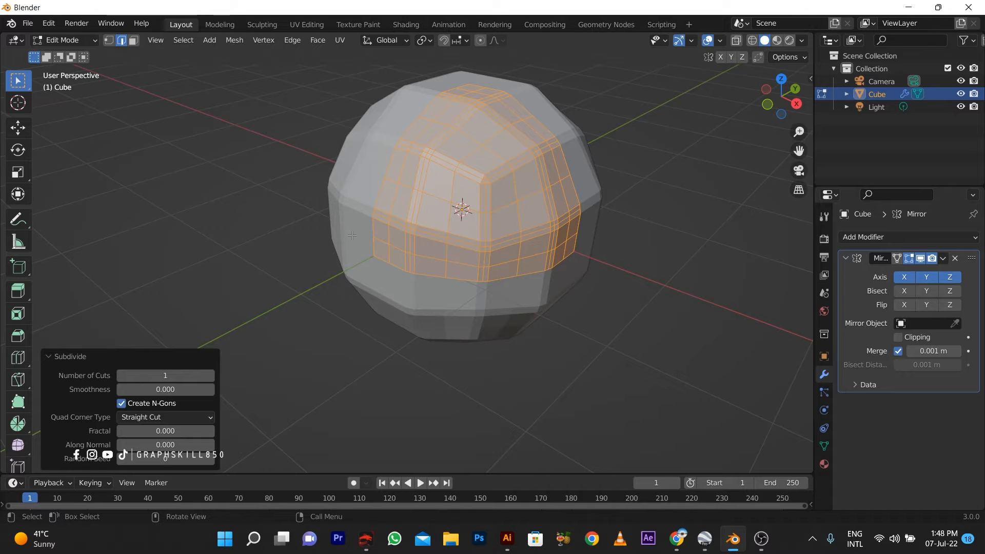
pyautogui.moveTo(340, 276); pyautogui.dragTo(287, 271, button='middle')
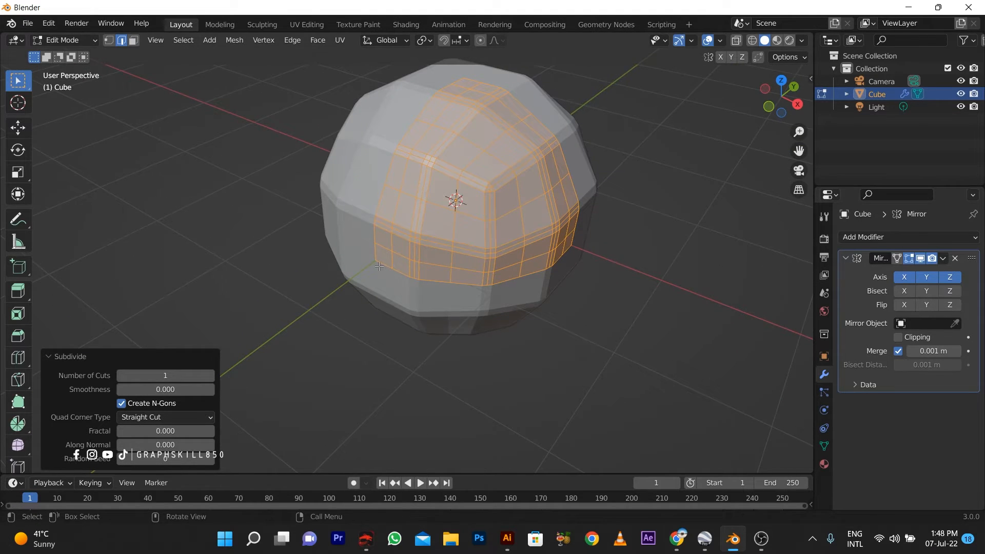
pyautogui.scroll(-3, 379, 266)
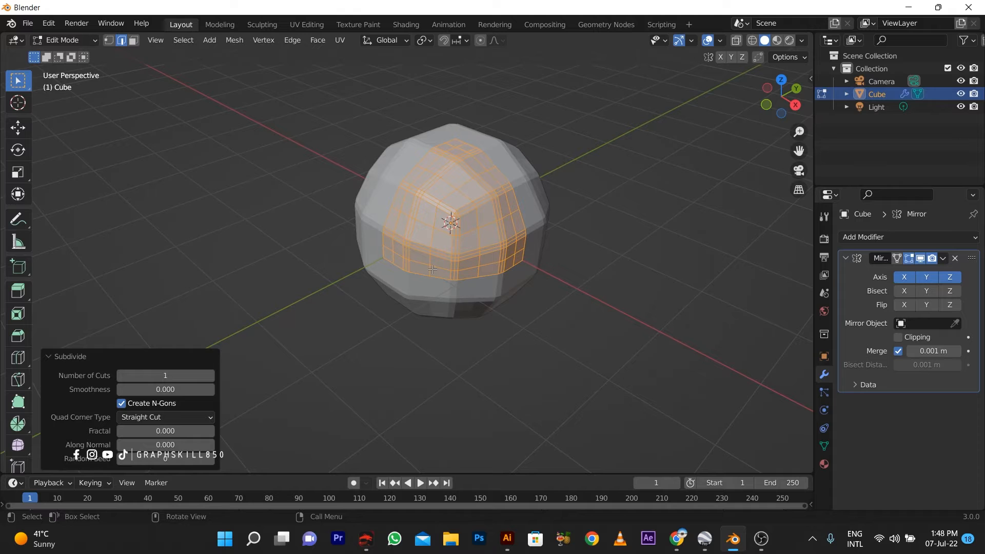
pyautogui.scroll(3, 432, 269)
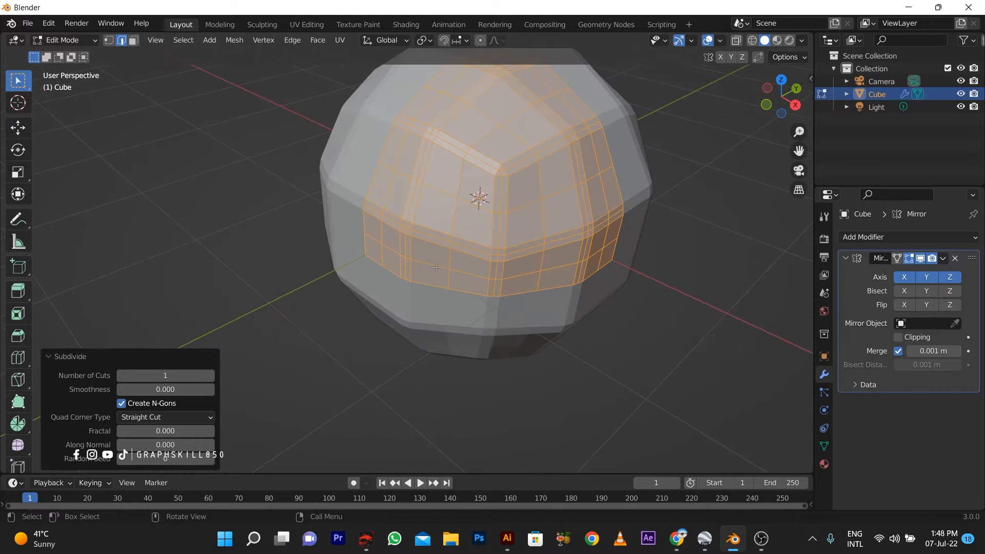
pyautogui.moveTo(384, 253); pyautogui.dragTo(411, 253, button='middle')
pyautogui.scroll(-2, 411, 253)
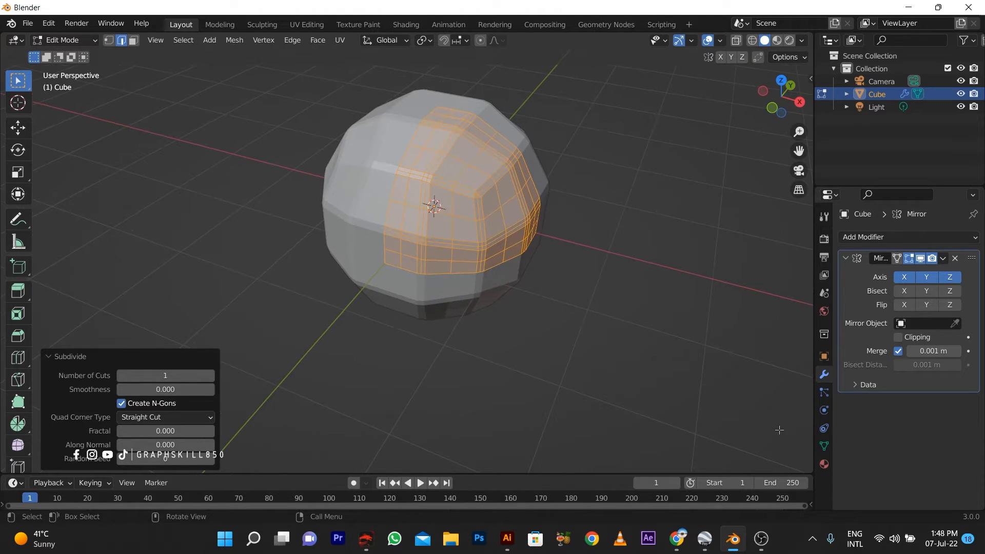
# - Add two empty material slots to the ball below the existing material
pyautogui.click(824, 463)
pyautogui.click(973, 237)
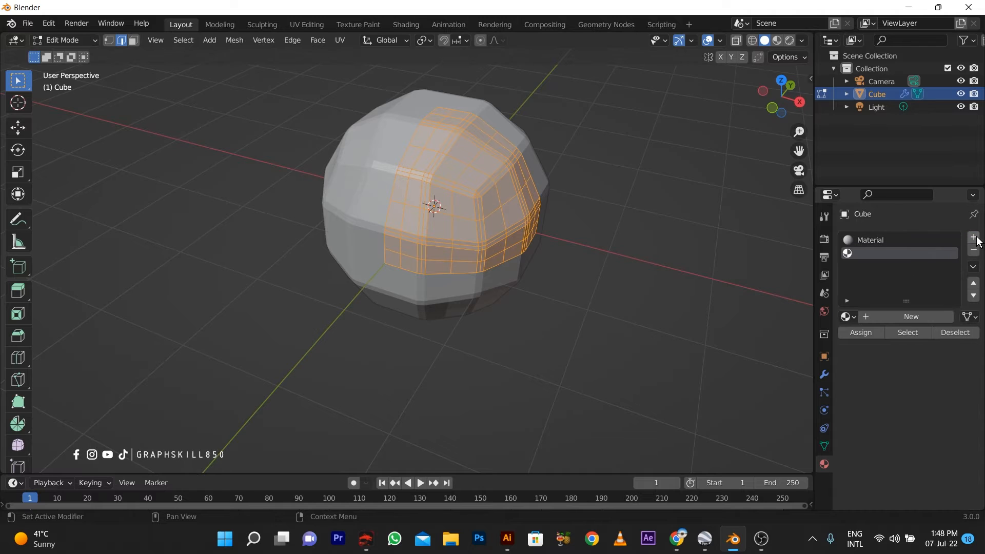
pyautogui.click(972, 237)
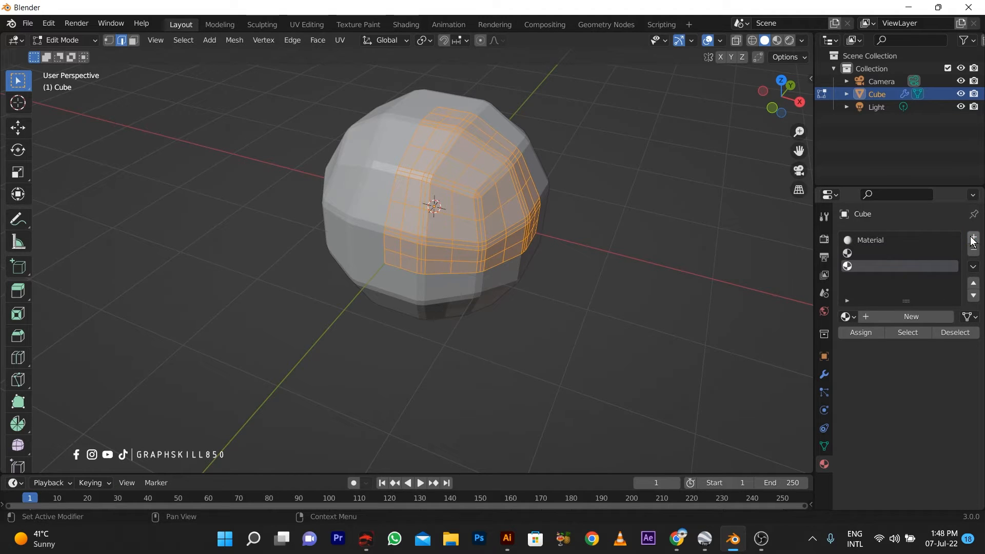
# - Create a new material in each of the two empty slots
pyautogui.click(889, 316)
pyautogui.click(875, 267)
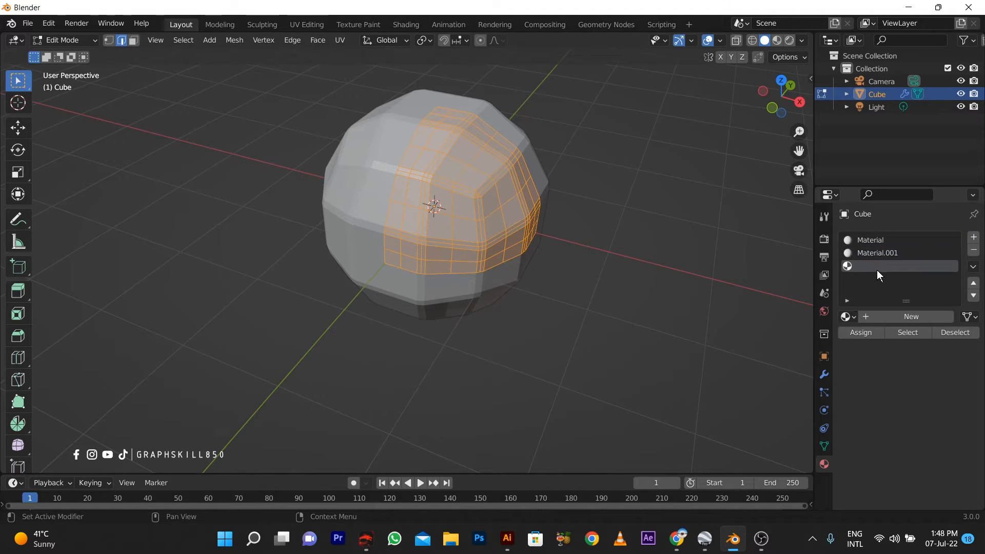
pyautogui.click(883, 316)
# - Set the first material's base color to golden yellow and show the ball in Material Preview shading
pyautogui.click(870, 241)
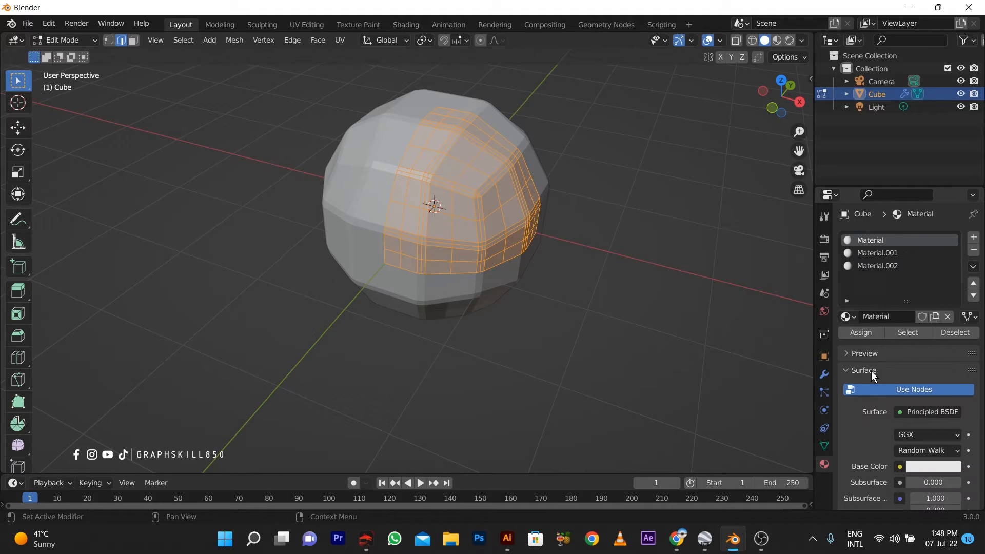
pyautogui.click(913, 467)
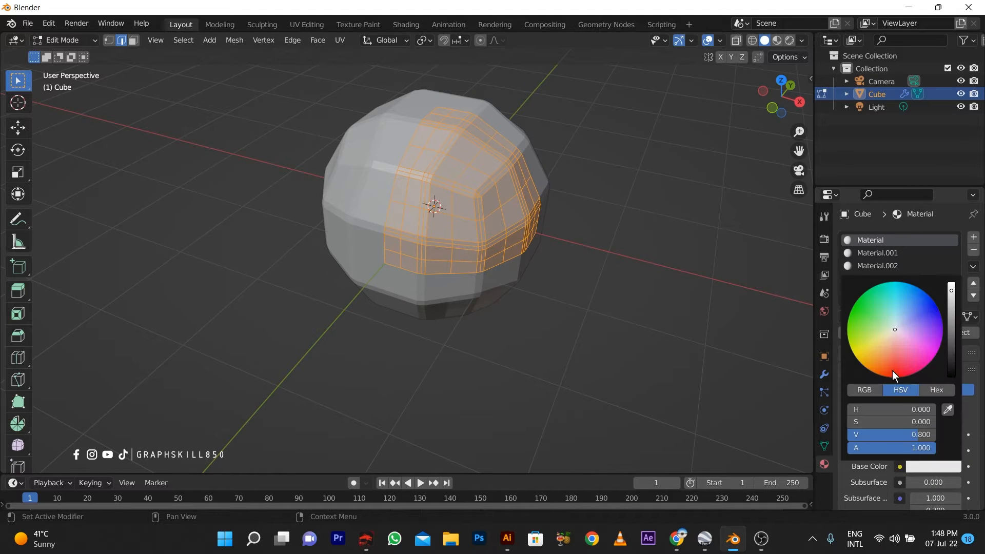
pyautogui.moveTo(893, 375); pyautogui.dragTo(861, 362)
pyautogui.click(777, 40)
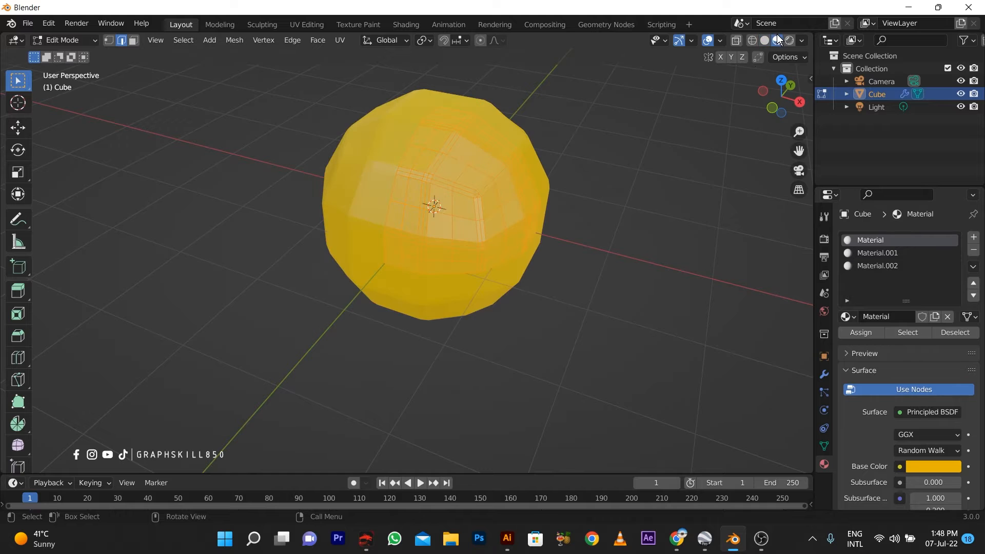
# - Switch to front view, solid shading and face selection mode, and box-select the faces of the octant's upper front panel
pyautogui.moveTo(422, 232); pyautogui.dragTo(412, 154, button='middle')
pyautogui.scroll(2, 425, 231)
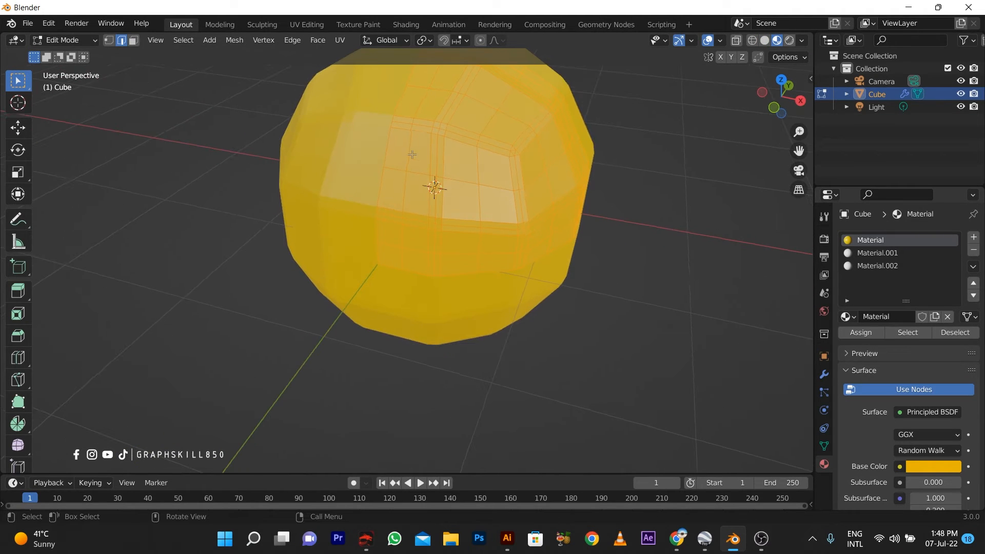
pyautogui.press('KP_1')
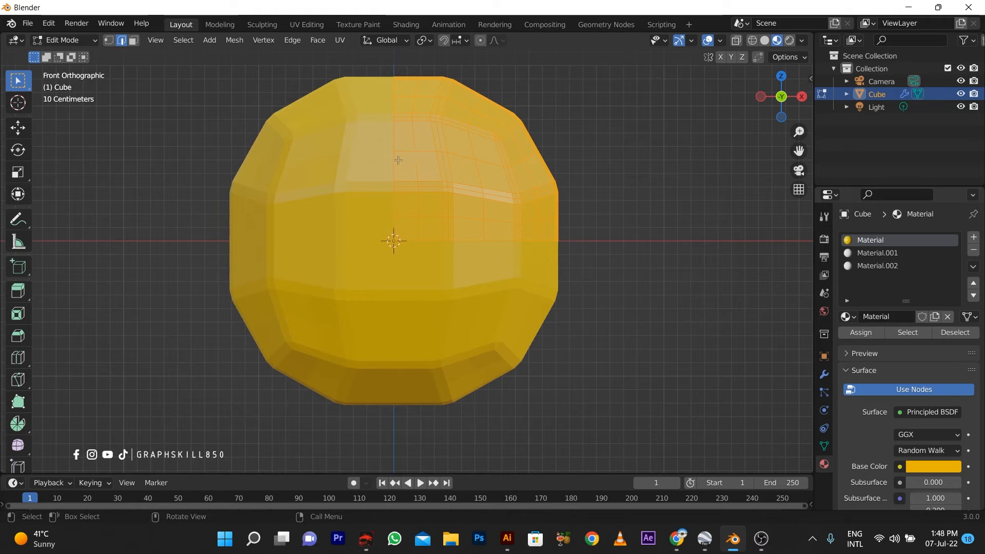
pyautogui.press('b')
pyautogui.moveTo(487, 165); pyautogui.dragTo(477, 163)
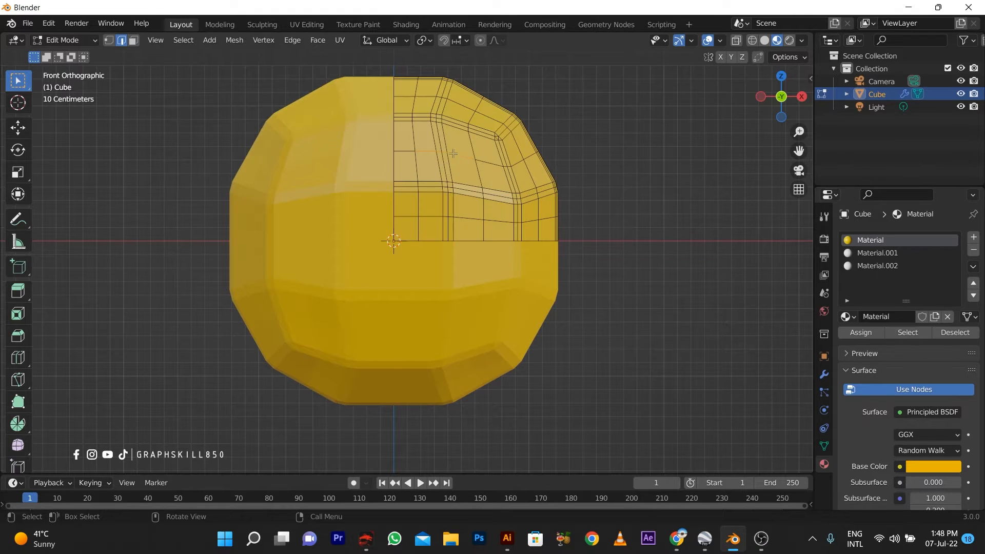
pyautogui.scroll(3, 454, 149)
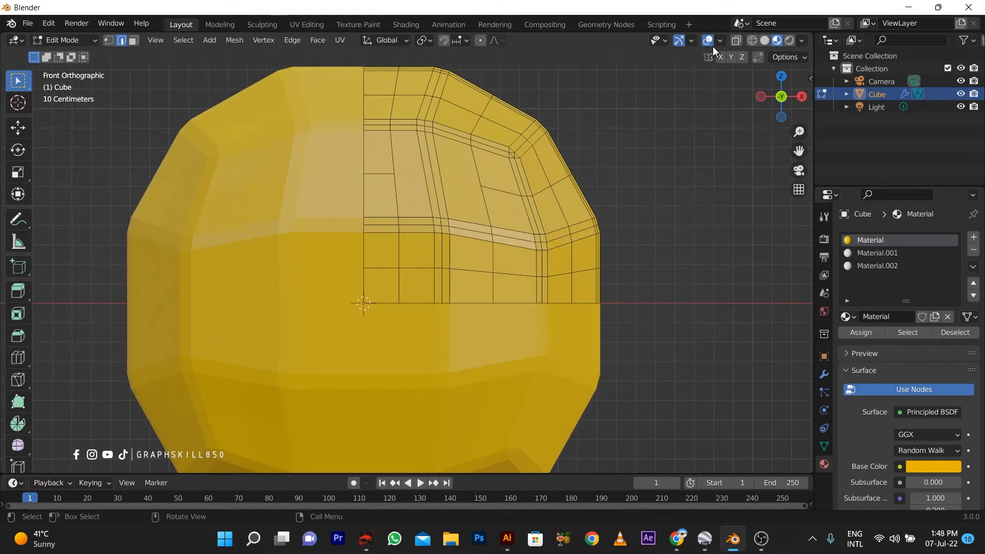
pyautogui.click(764, 44)
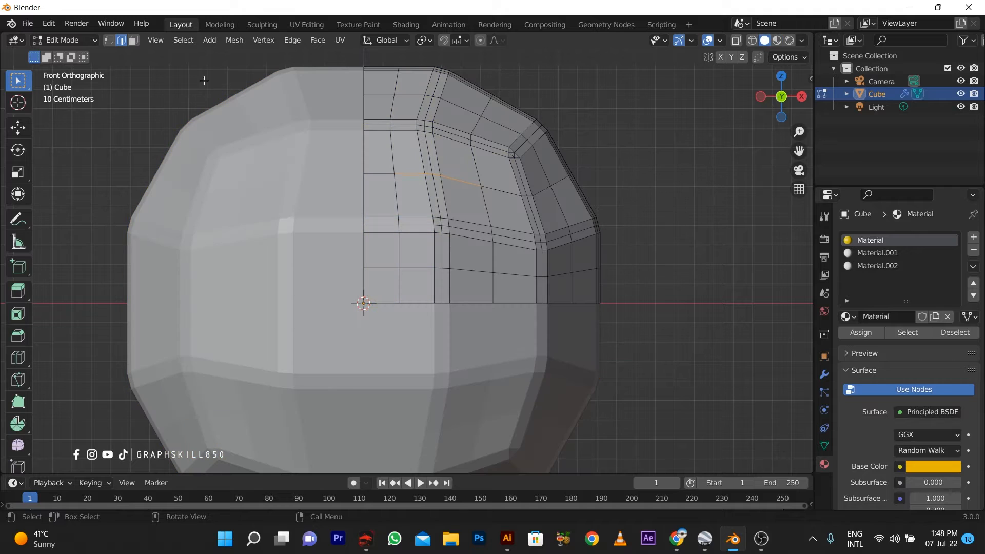
pyautogui.click(134, 41)
pyautogui.press('b')
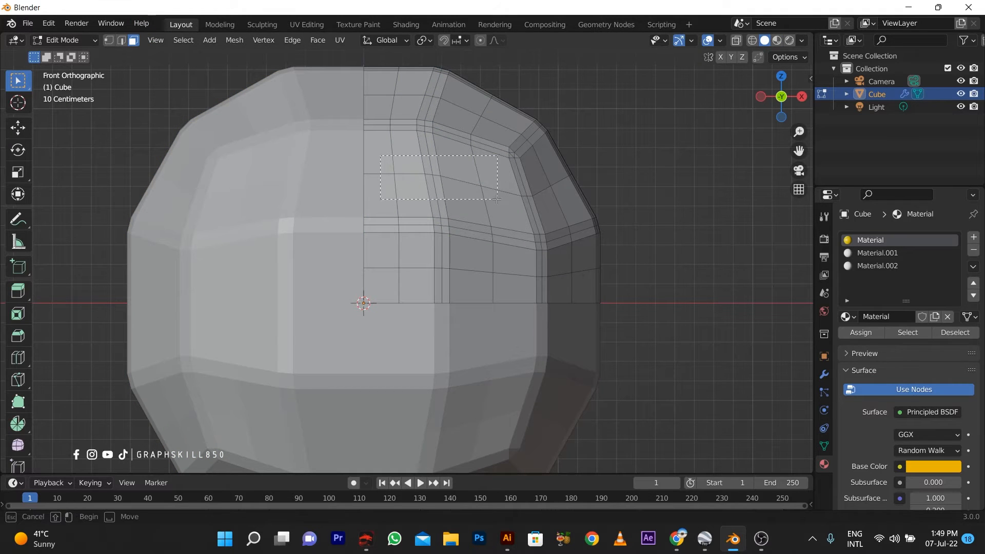
pyautogui.moveTo(492, 210); pyautogui.dragTo(487, 209)
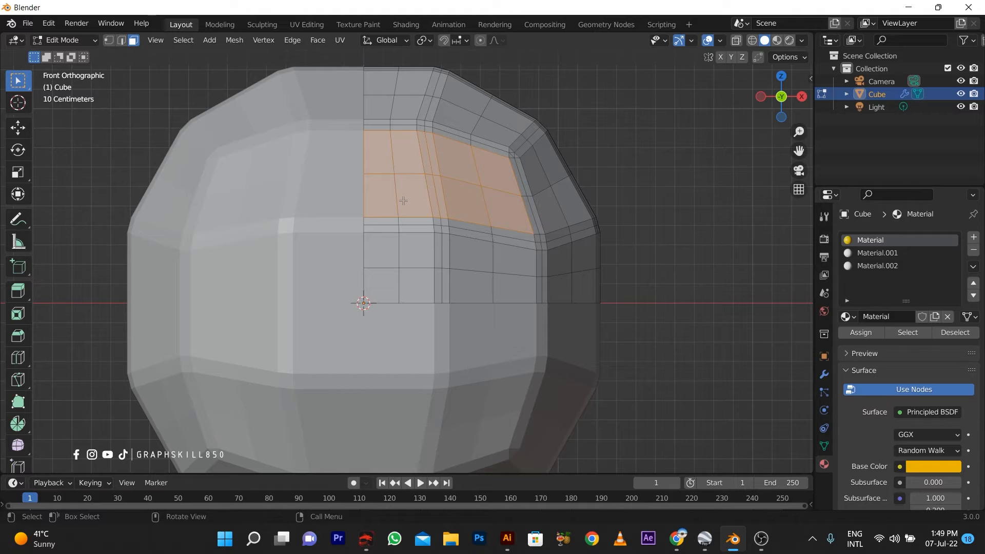
# - Grow the panel selection by one ring of bevel faces and add the small face at its outer upper corner
pyautogui.press('ctrl+KP_Add')
pyautogui.scroll(2, 516, 150)
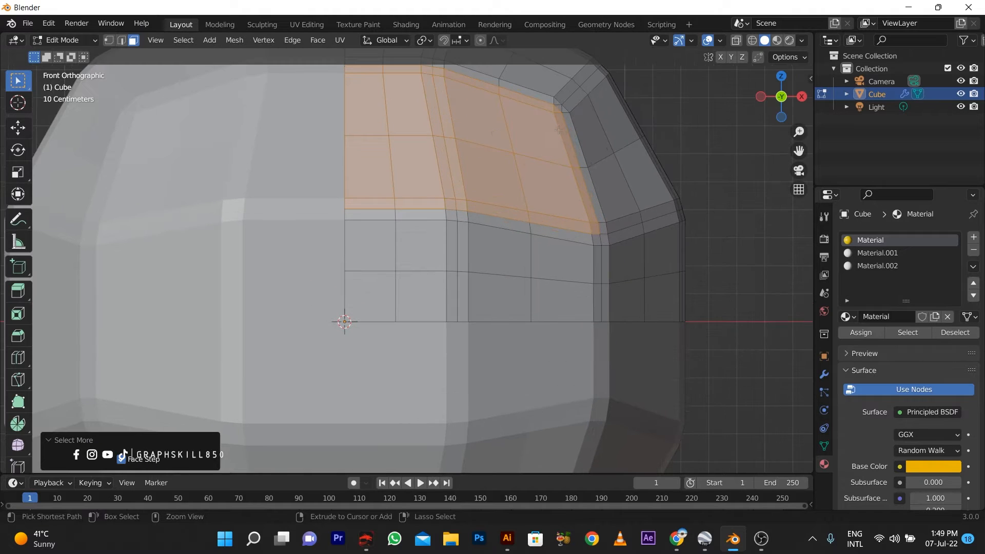
pyautogui.keyDown('ctrl'); pyautogui.click(560, 108); pyautogui.keyUp('ctrl')
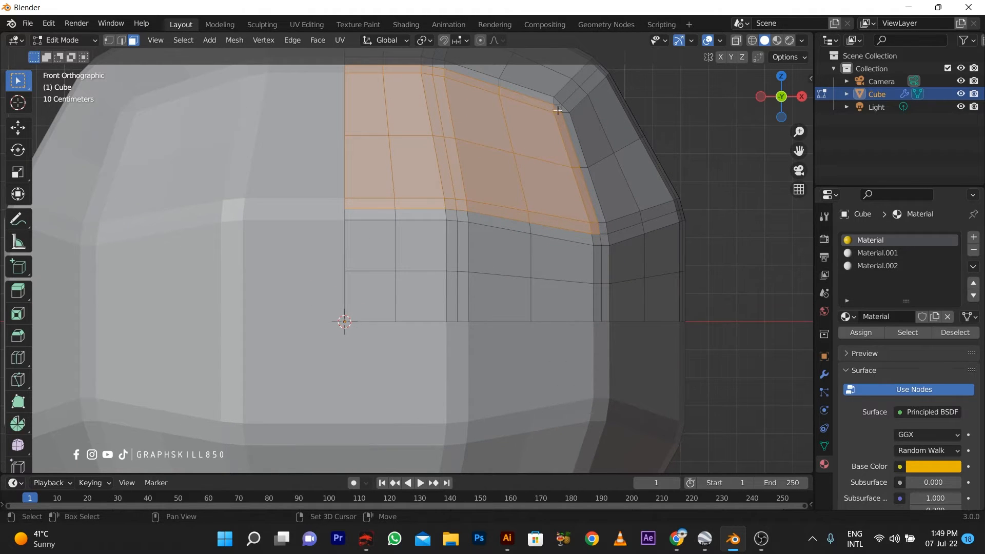
# - Return to Material Preview shading and set the base color of Material.001 to blue, with hue 0.594 and saturation 1.000
pyautogui.scroll(-4, 530, 234)
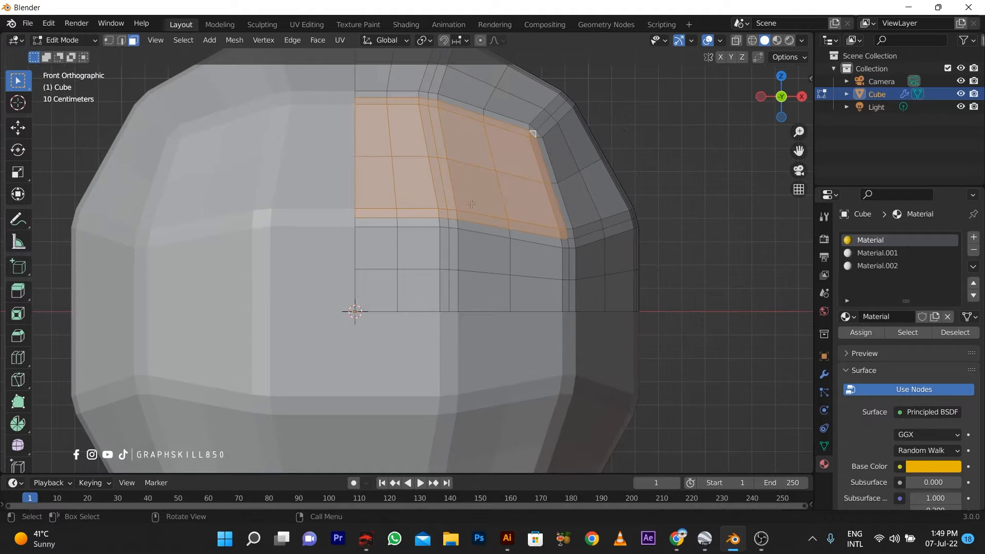
pyautogui.moveTo(352, 308)
pyautogui.mouseDown(button='middle')
pyautogui.moveTo(466, 281)
pyautogui.moveTo(523, 281)
pyautogui.moveTo(388, 228)
pyautogui.moveTo(392, 251)
pyautogui.moveTo(442, 241)
pyautogui.moveTo(379, 239)
pyautogui.mouseUp(button='middle')
pyautogui.scroll(-3, 392, 251)
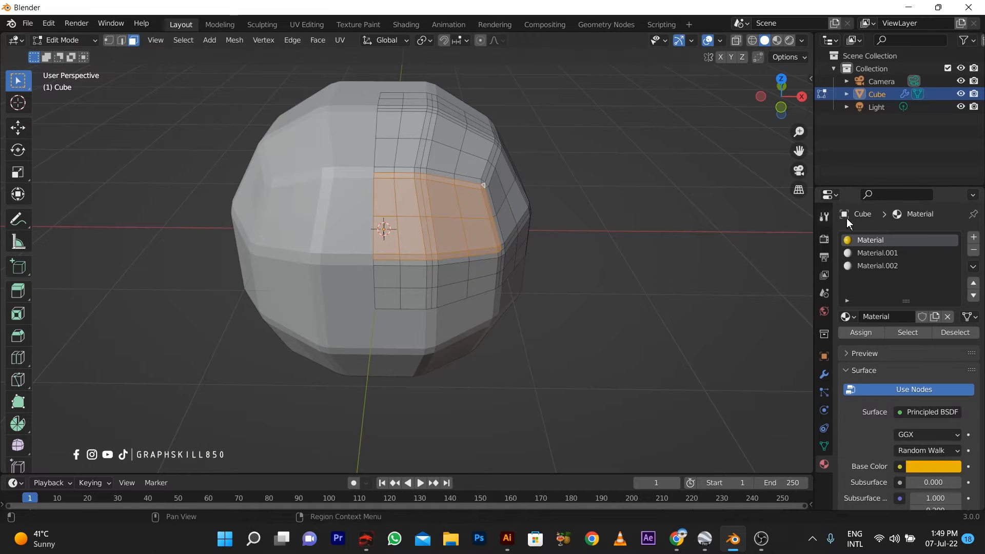
pyautogui.click(777, 41)
pyautogui.click(867, 252)
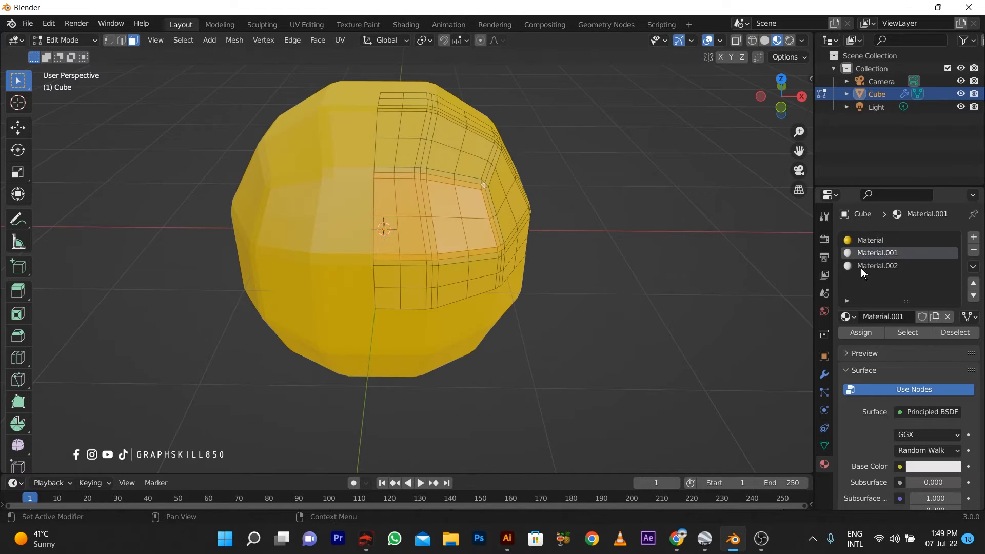
pyautogui.click(919, 467)
pyautogui.moveTo(899, 330); pyautogui.dragTo(914, 285)
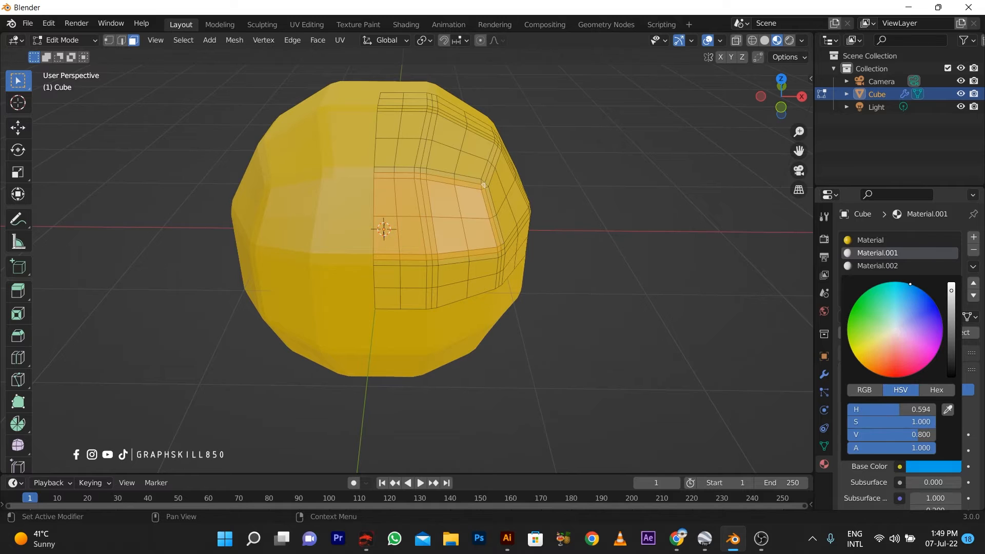
# - Assign the blue Material.001 to the selected front panel faces
pyautogui.scroll(-3, 893, 480)
pyautogui.scroll(-2, 893, 480)
pyautogui.scroll(4, 856, 360)
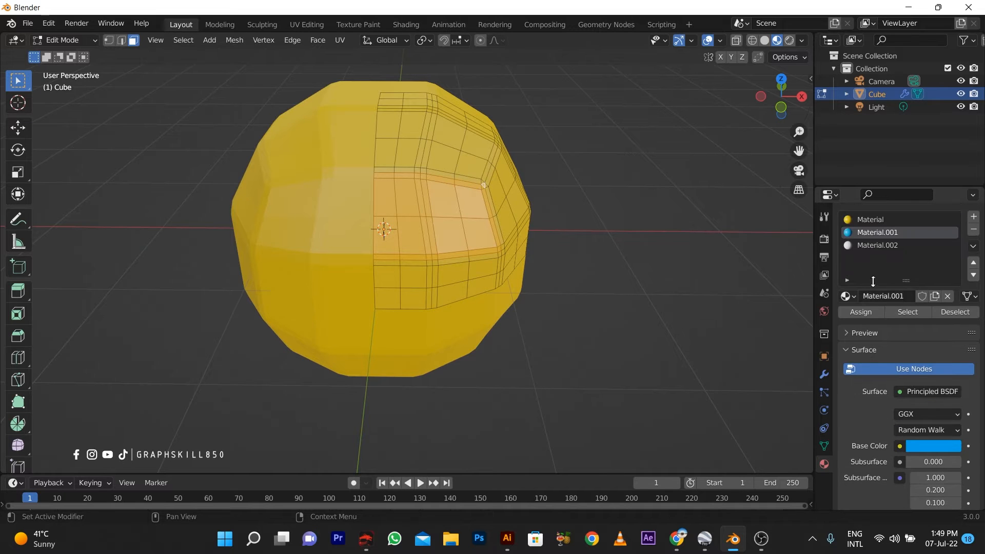
pyautogui.click(860, 311)
# - Select the vertical side panel next to the blue one, grow the selection by one ring, and assign Material.001 to it
pyautogui.moveTo(497, 289); pyautogui.dragTo(454, 183, button='middle')
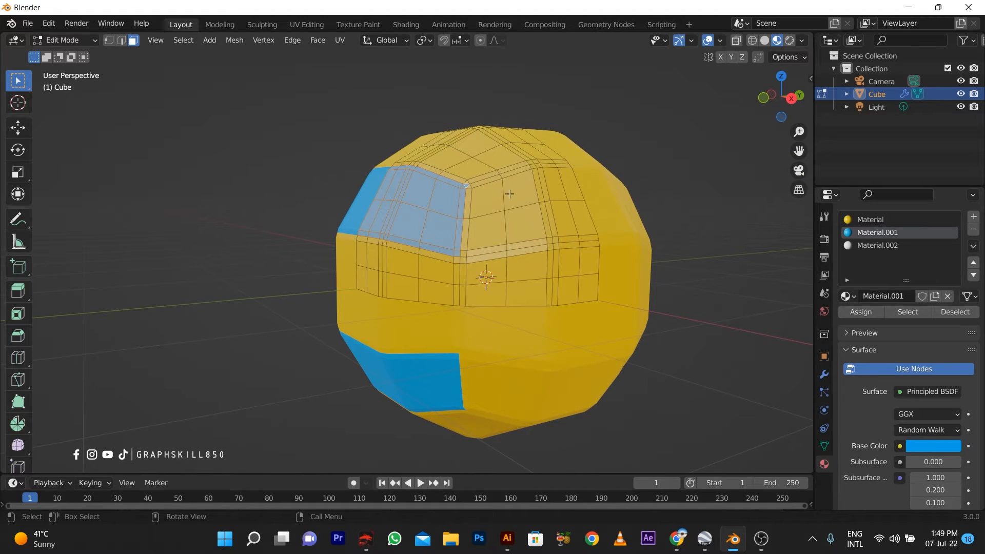
pyautogui.press('l')
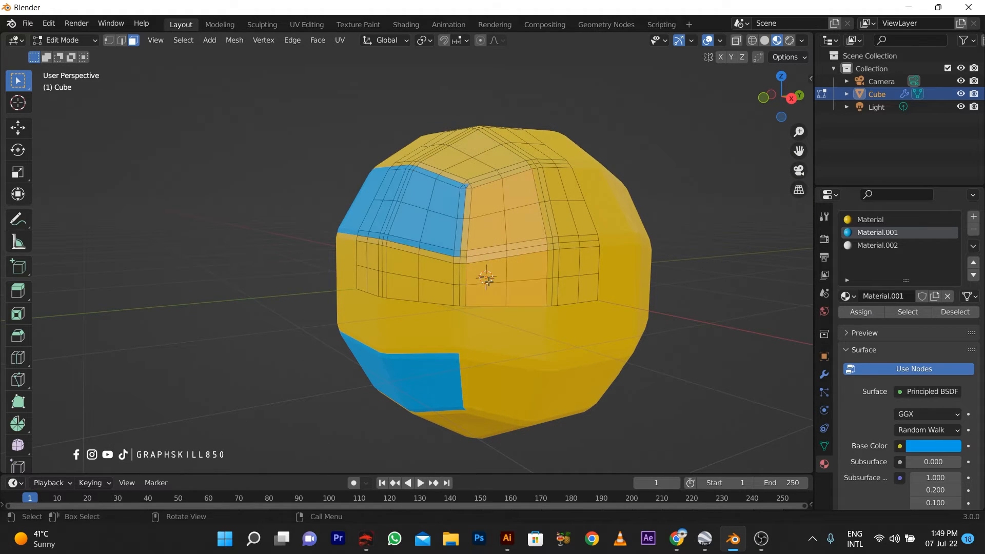
pyautogui.scroll(2, 486, 278)
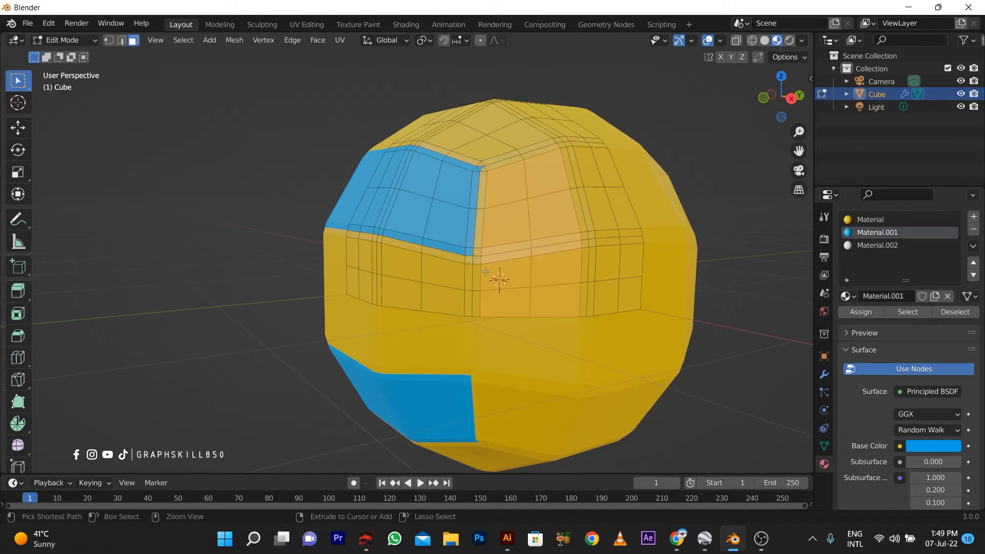
pyautogui.press('ctrl+KP_Add')
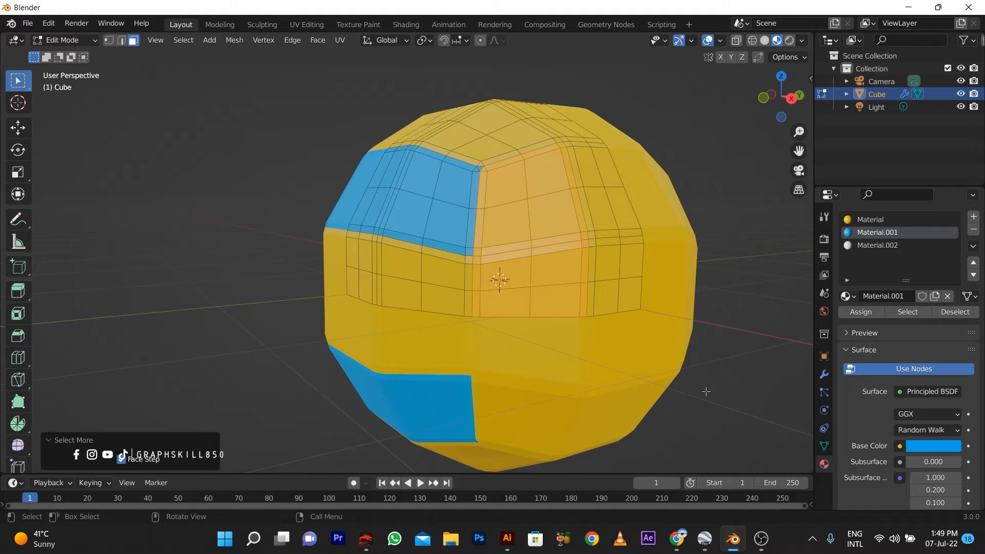
pyautogui.click(860, 311)
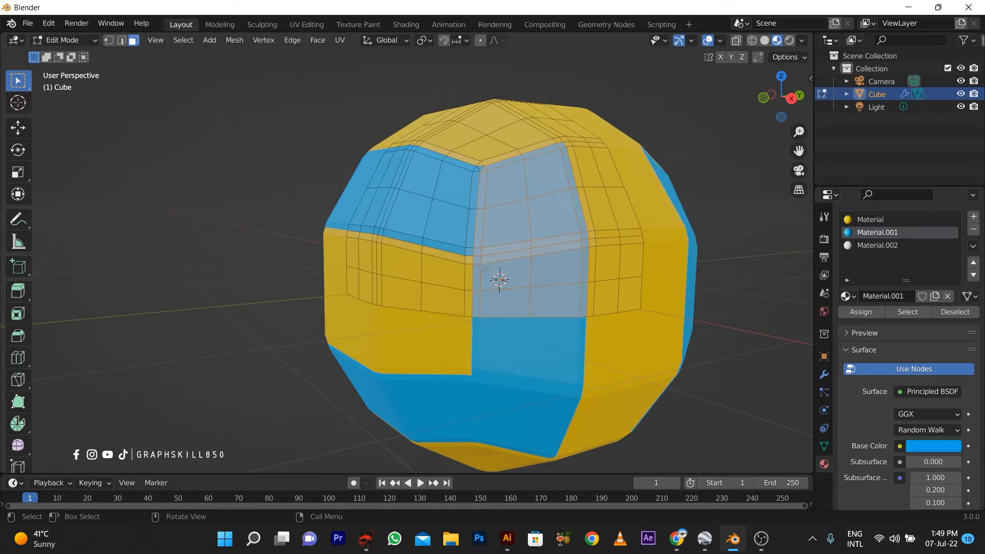
# - Select the octant's top panel adjoining the two blue panels, grow the selection by one ring, and assign the white Material.002
pyautogui.moveTo(493, 307); pyautogui.dragTo(354, 345, button='middle')
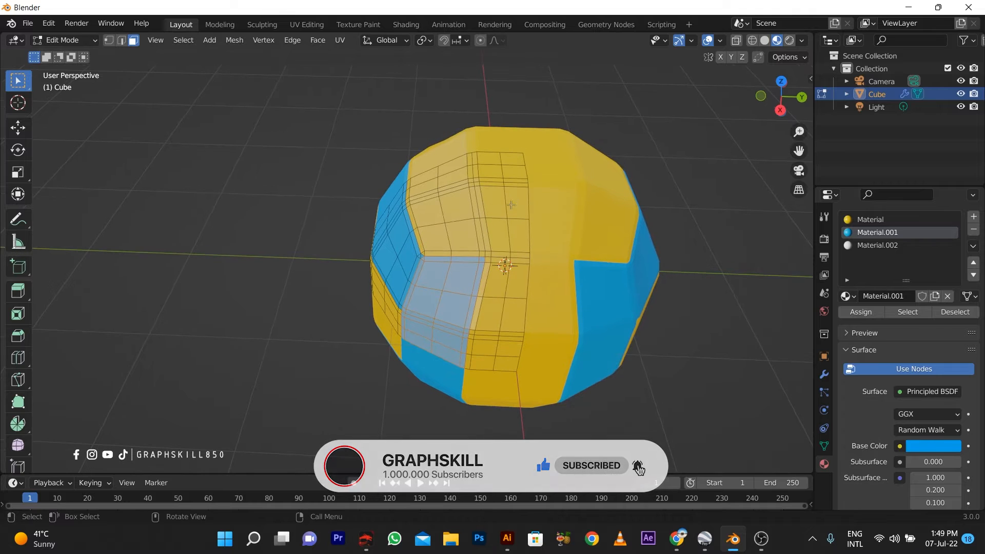
pyautogui.moveTo(517, 200); pyautogui.dragTo(435, 239)
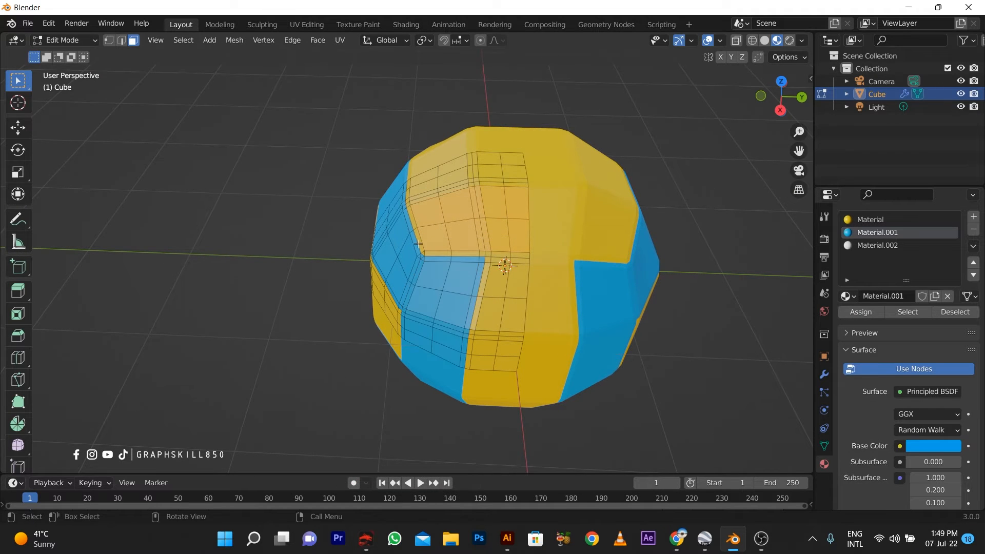
pyautogui.moveTo(424, 243); pyautogui.dragTo(442, 267, button='middle')
pyautogui.scroll(2, 477, 248)
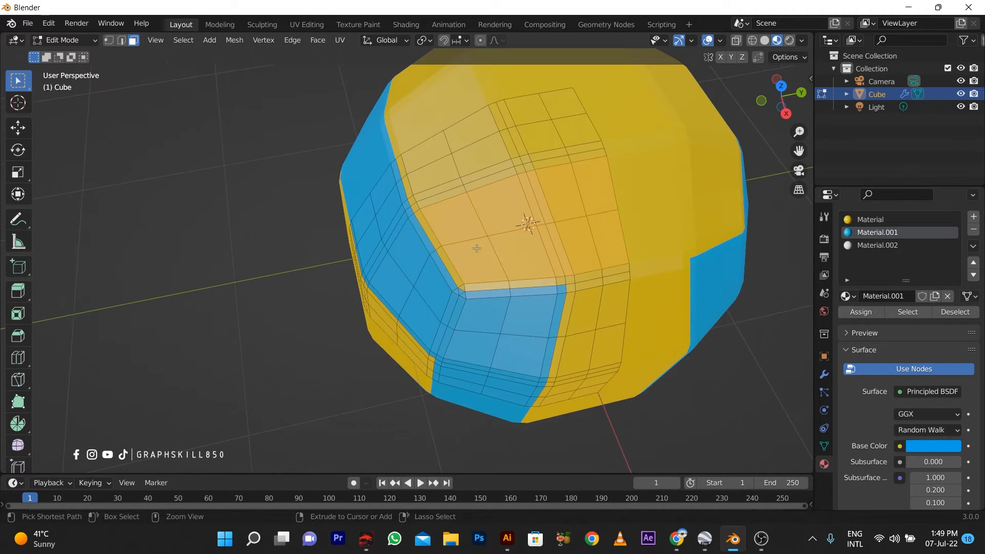
pyautogui.press('ctrl+KP_Add')
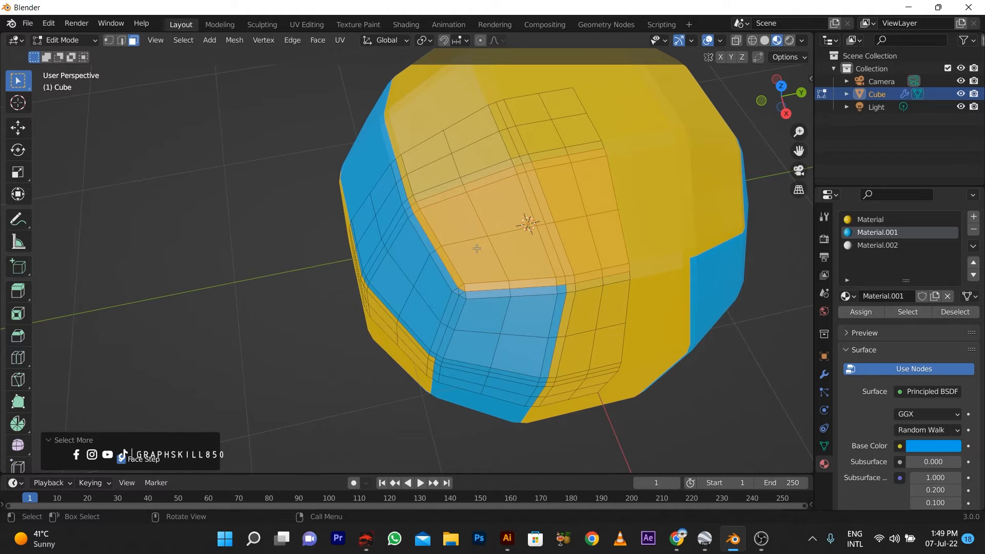
pyautogui.click(875, 246)
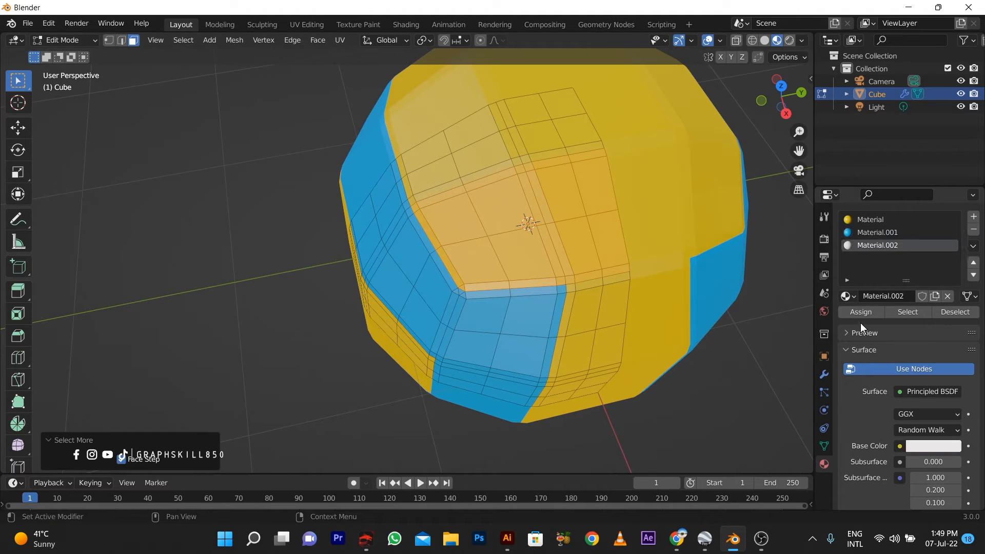
pyautogui.click(860, 311)
# - Return to Object Mode and apply the ball's Mirror modifier
pyautogui.scroll(-4, 513, 286)
pyautogui.moveTo(513, 286); pyautogui.dragTo(397, 240, button='middle')
pyautogui.press('Tab')
pyautogui.press('Tab')
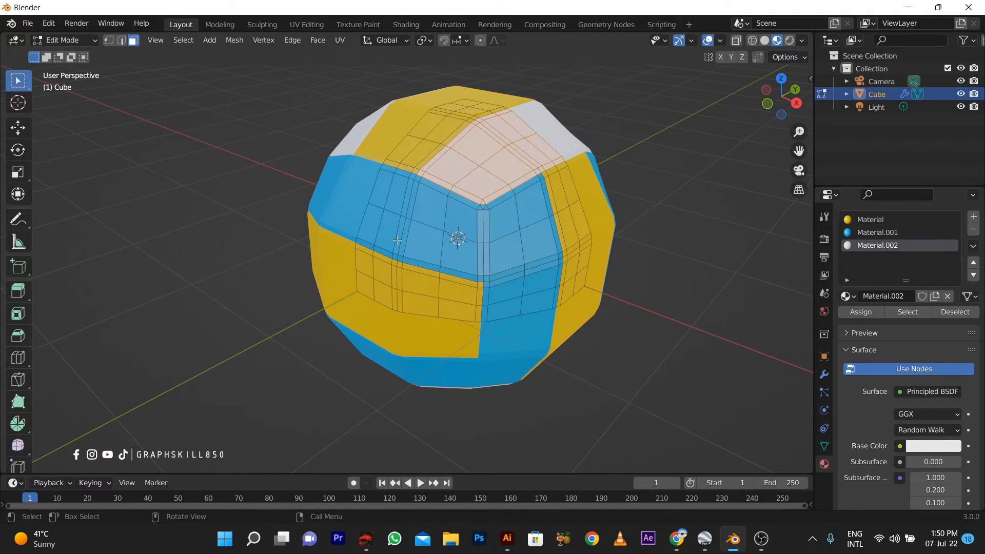
pyautogui.press('Tab')
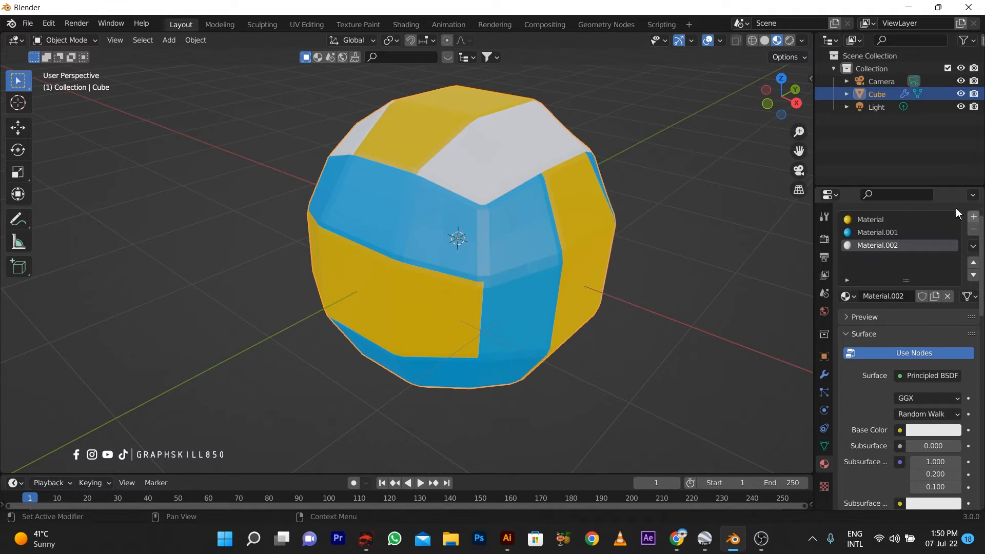
pyautogui.click(824, 375)
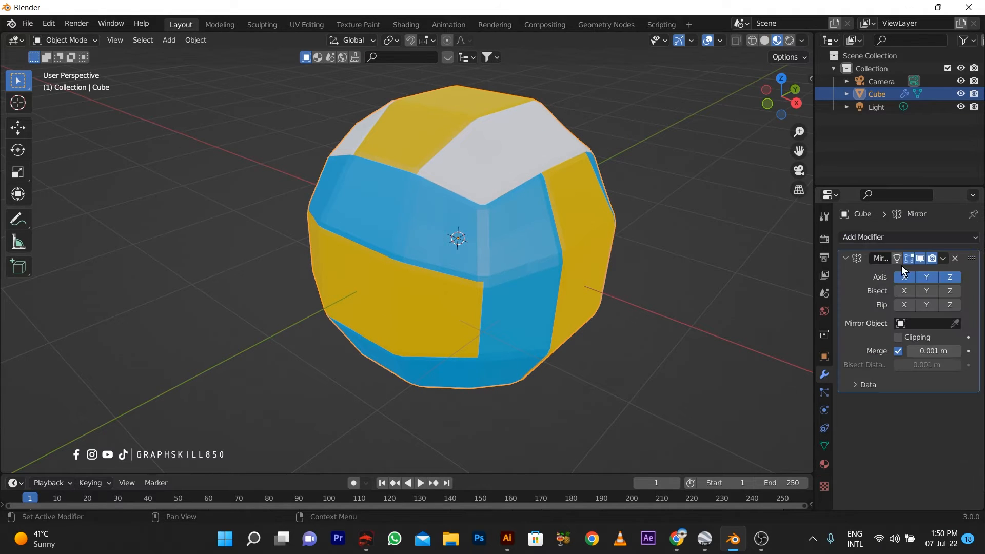
pyautogui.click(942, 258)
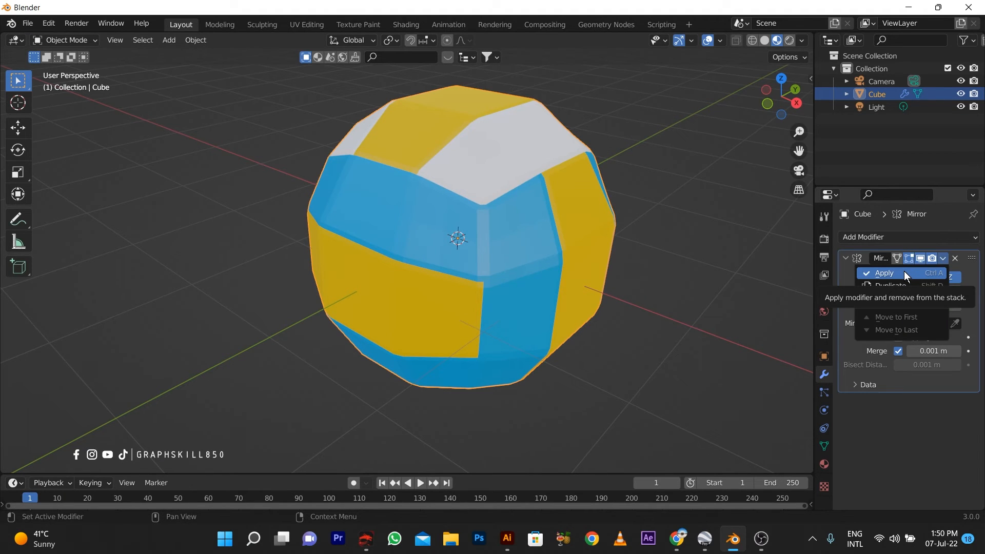
pyautogui.click(885, 273)
# - Enter Edit Mode on the complete ball mesh
pyautogui.moveTo(537, 280); pyautogui.dragTo(475, 285, button='middle')
pyautogui.scroll(-2, 475, 285)
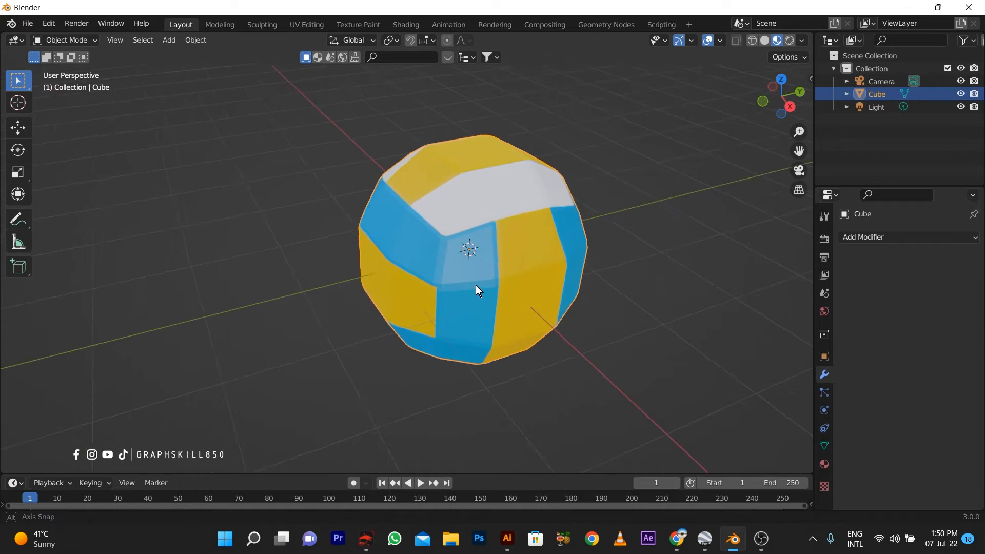
pyautogui.press('Tab')
pyautogui.moveTo(416, 267); pyautogui.dragTo(471, 224, button='middle')
pyautogui.scroll(2, 470, 224)
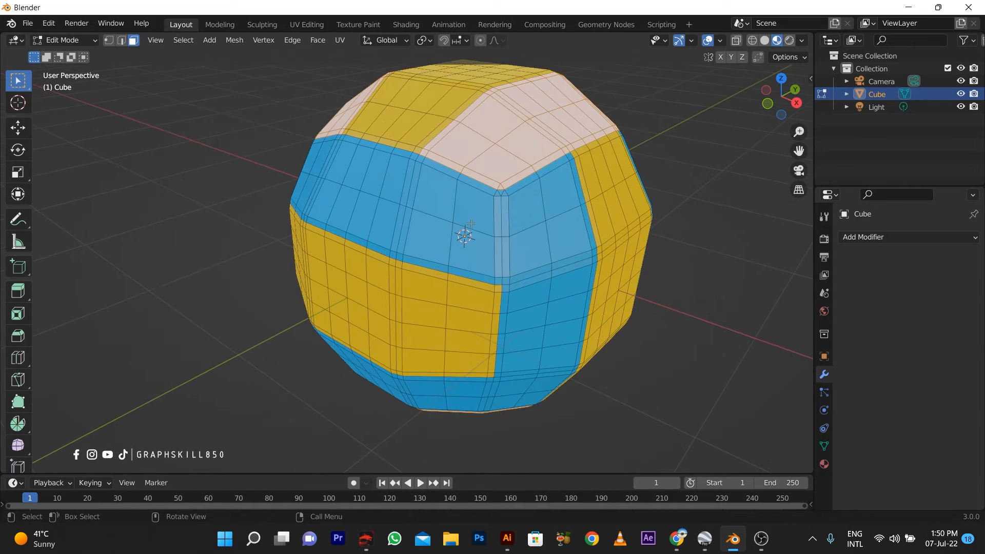
pyautogui.scroll(-1, 510, 227)
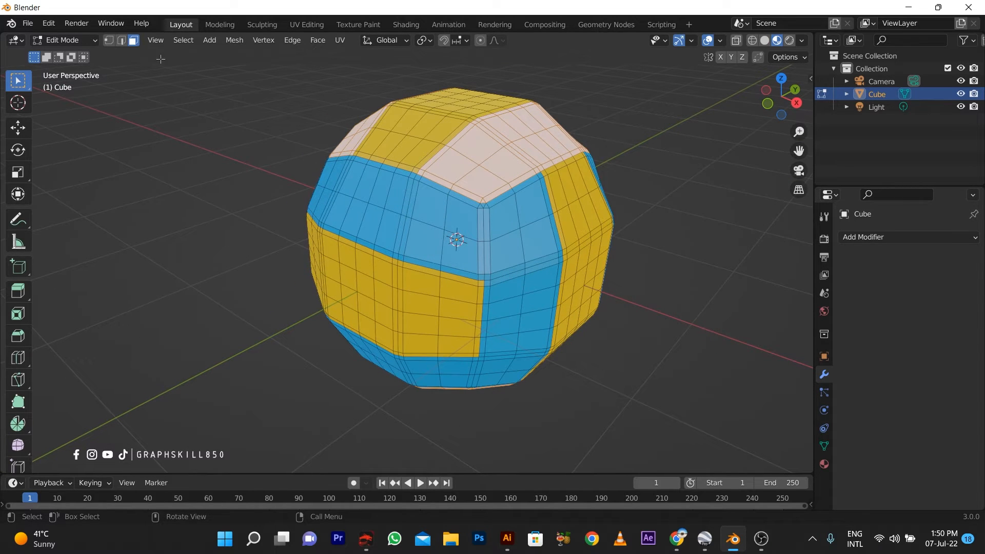
# - Select the entire ball mesh and apply the To Sphere transform with a factor of 1
pyautogui.press('a')
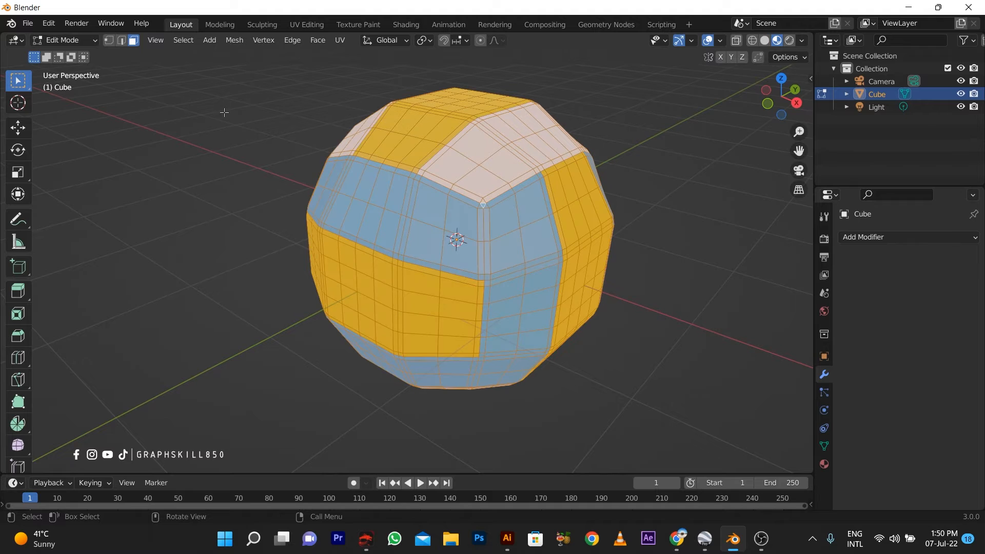
pyautogui.click(226, 40)
pyautogui.moveTo(264, 57)
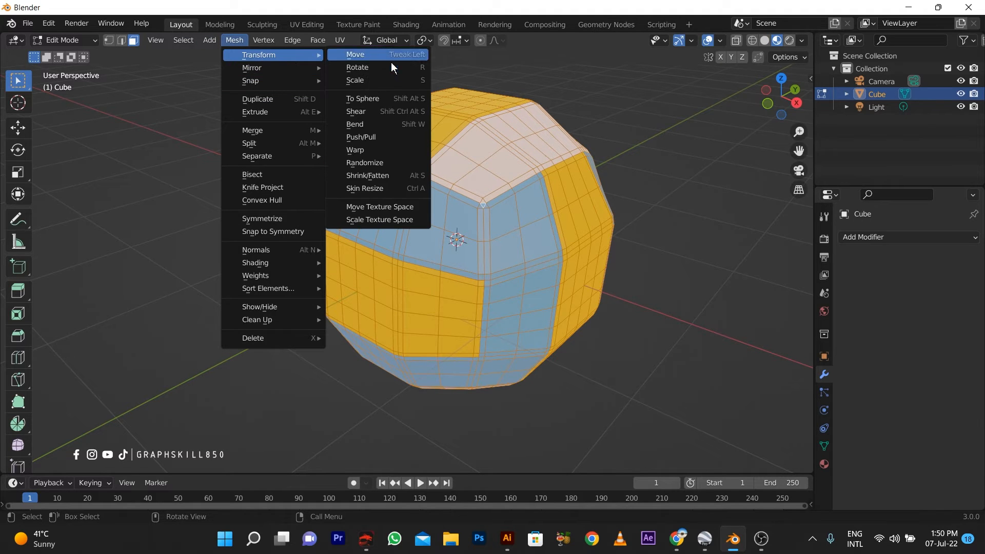
pyautogui.click(374, 100)
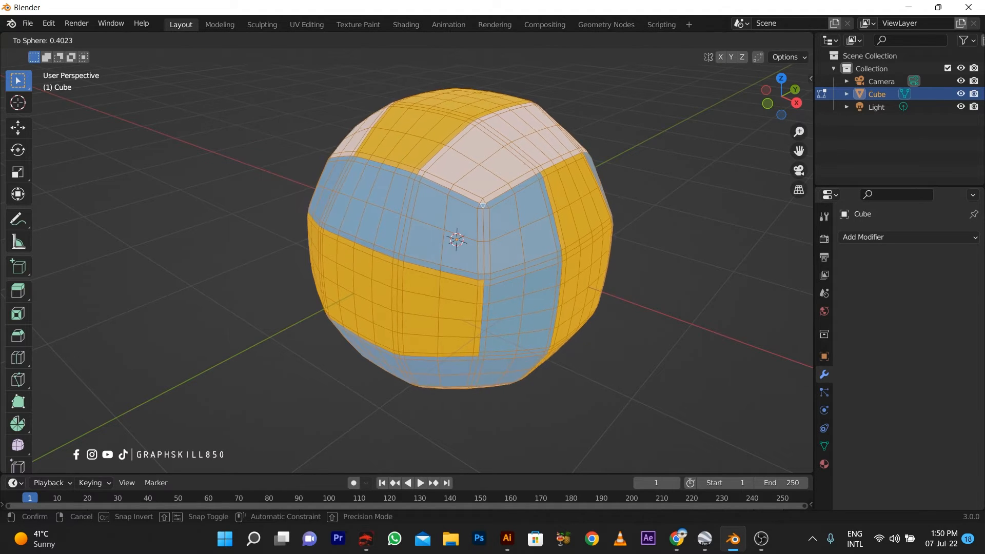
pyautogui.click(142, 214)
# - Select a narrow vertical seam face between the two blue panels and extend the selection to all faces of similar area
pyautogui.moveTo(418, 270); pyautogui.dragTo(460, 237, button='middle')
pyautogui.scroll(2, 486, 218)
pyautogui.scroll(1, 503, 213)
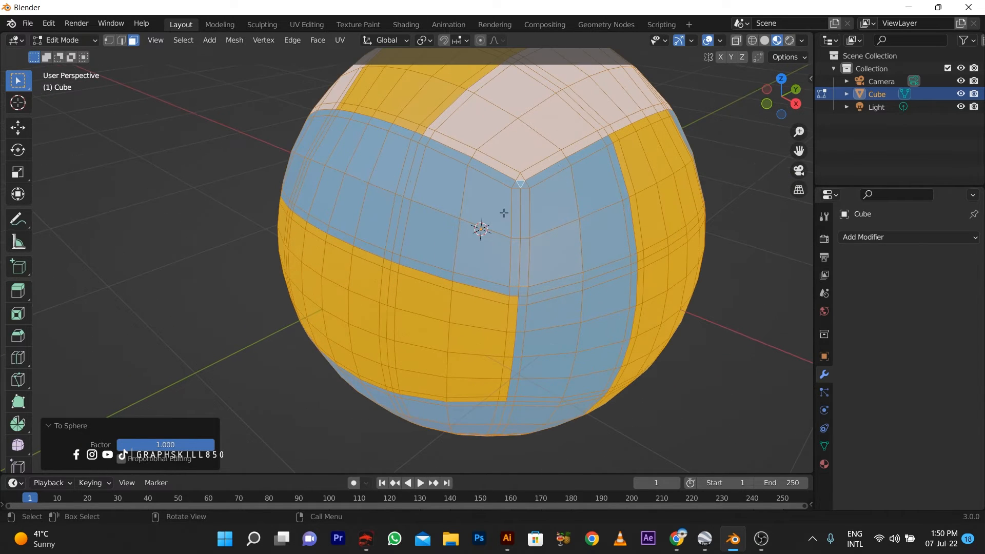
pyautogui.click(525, 221)
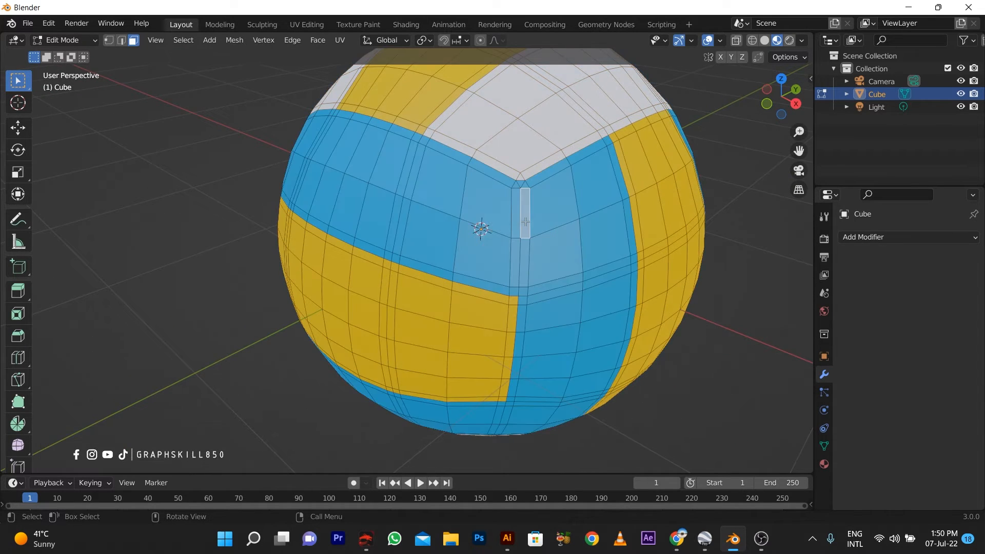
pyautogui.hotkey('shift', 'g')
pyautogui.click(454, 242)
pyautogui.scroll(-2, 482, 235)
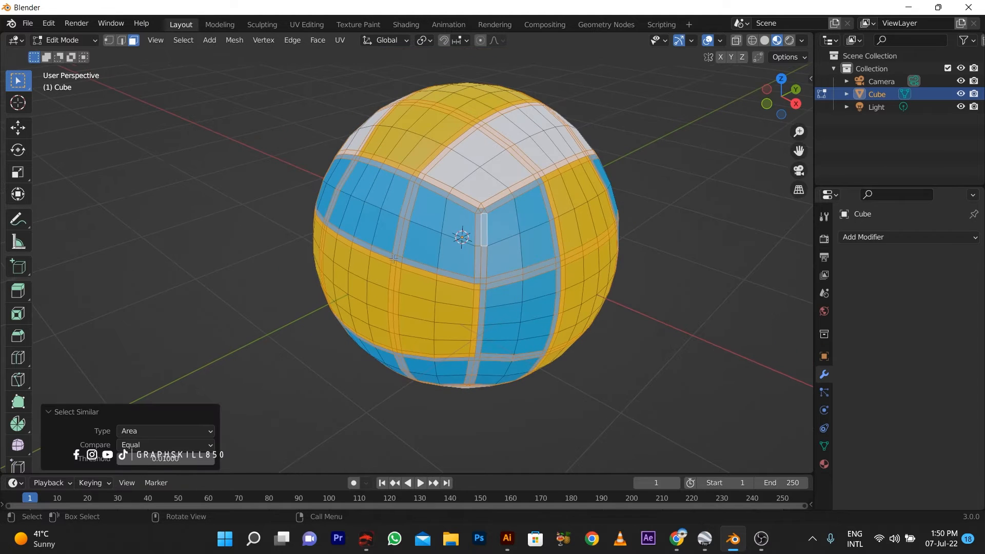
pyautogui.moveTo(483, 236)
pyautogui.mouseDown(button='middle')
pyautogui.moveTo(475, 239)
pyautogui.moveTo(484, 237)
pyautogui.mouseUp(button='middle')
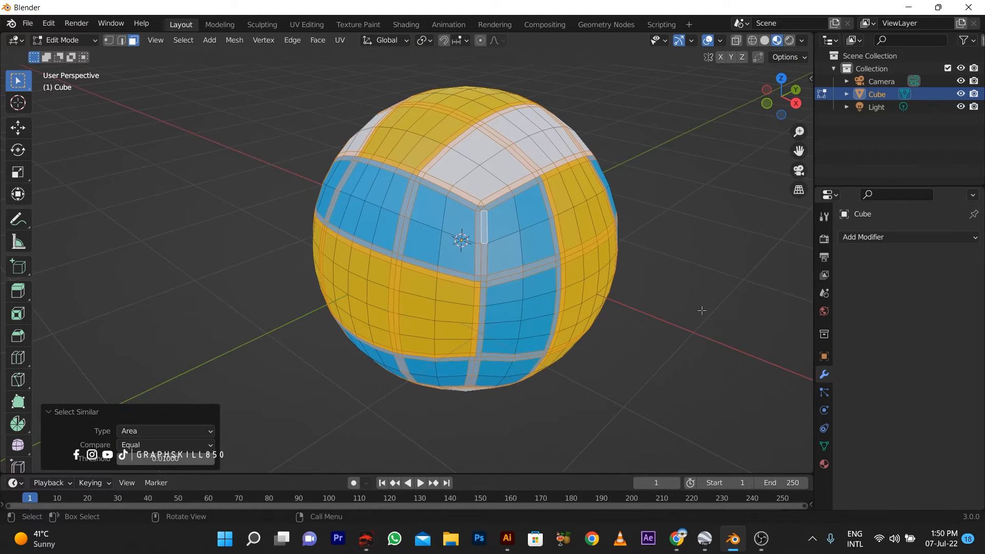
# - Inset the selected seam faces by about 0.0166 m and scale them inward to about 0.981
pyautogui.press('i')
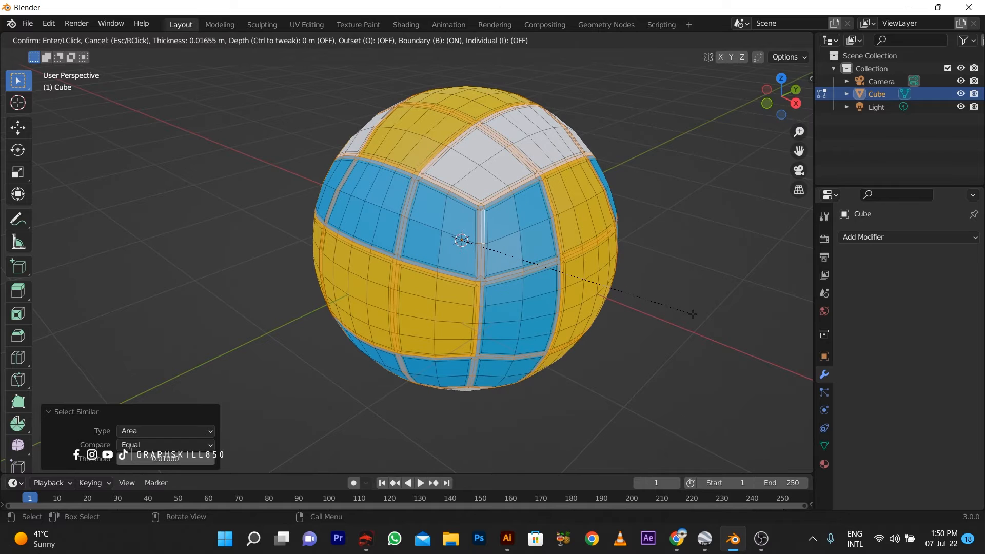
pyautogui.click(692, 314)
pyautogui.scroll(2, 504, 221)
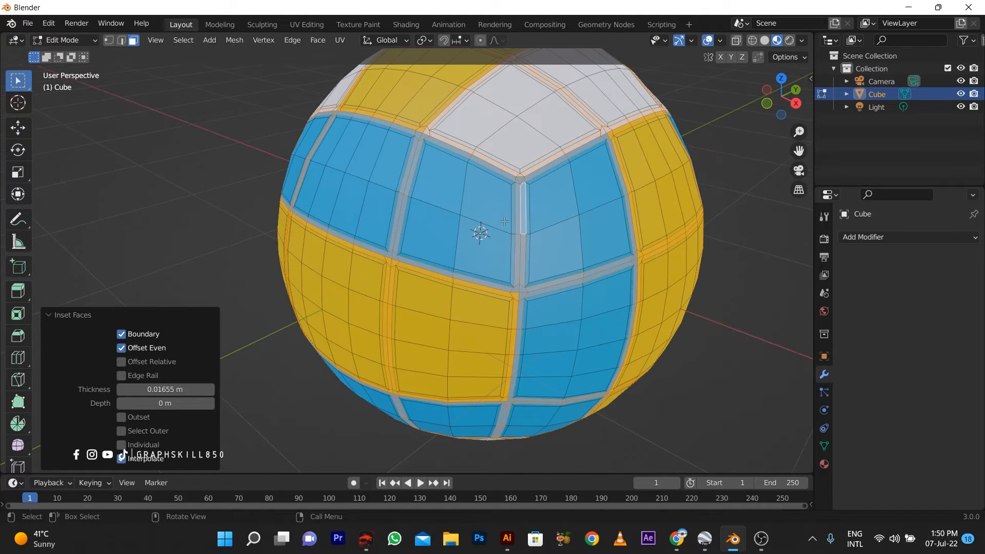
pyautogui.press('s')
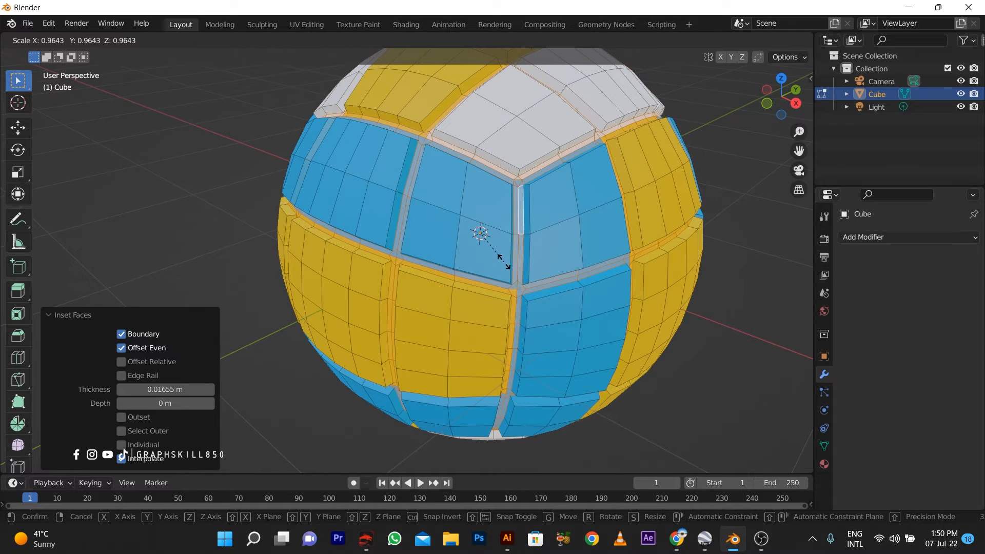
pyautogui.click(505, 264)
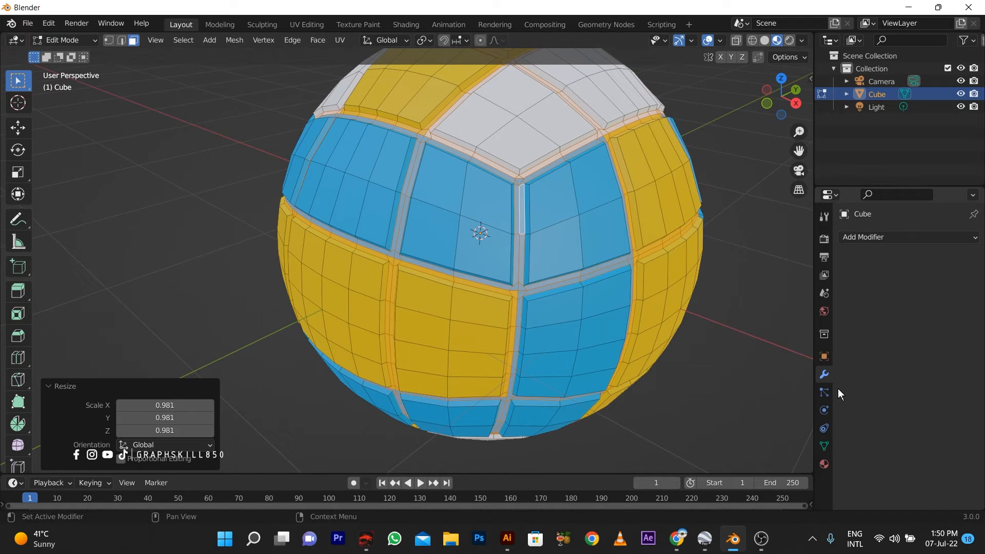
# - Add a Subdivision Surface modifier to the ball, switch to Object Mode, and set its viewport level to 3
pyautogui.click(896, 237)
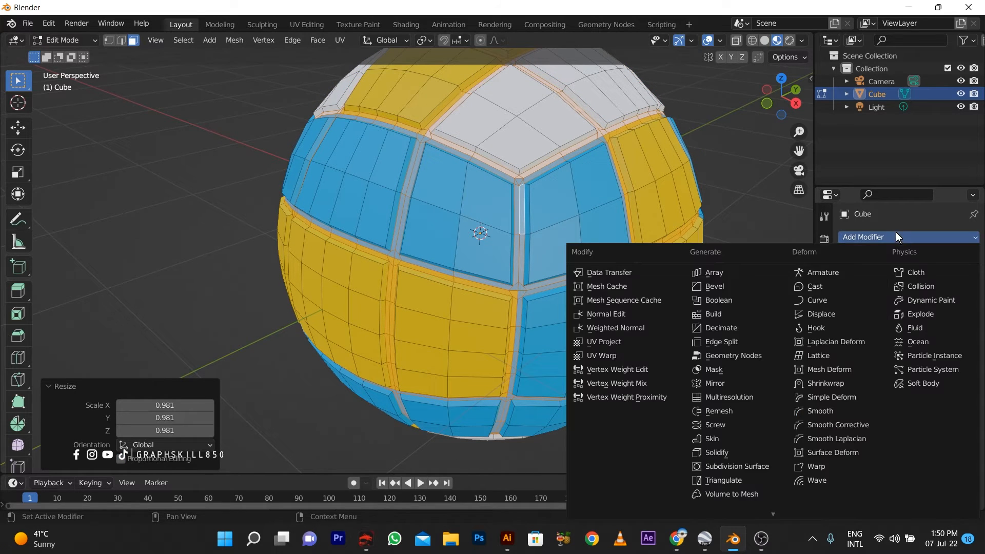
pyautogui.click(744, 468)
pyautogui.moveTo(465, 267)
pyautogui.mouseDown(button='middle')
pyautogui.moveTo(482, 259)
pyautogui.moveTo(477, 253)
pyautogui.mouseUp(button='middle')
pyautogui.press('Tab')
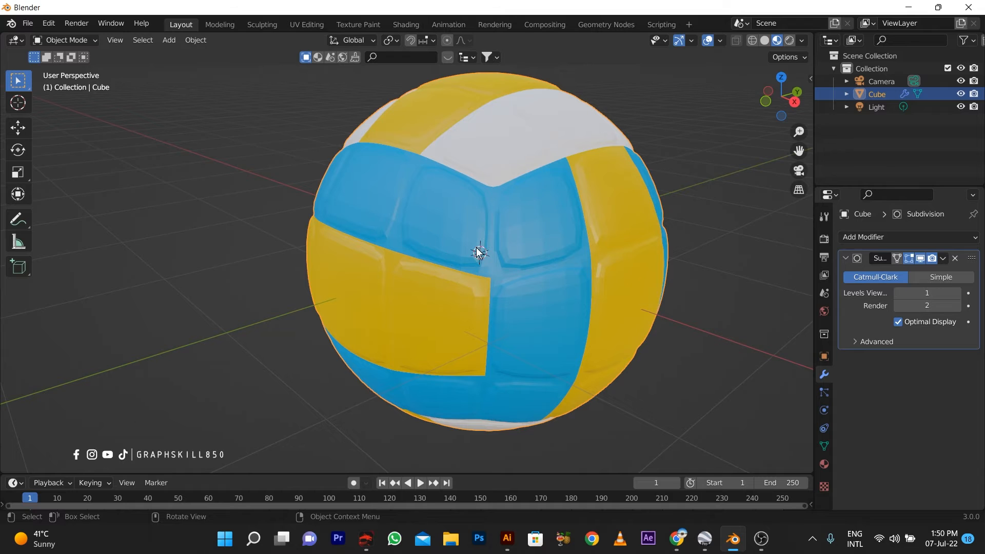
pyautogui.click(955, 293)
pyautogui.click(955, 294)
pyautogui.moveTo(666, 277); pyautogui.dragTo(518, 277, button='middle')
# - Return to Edit Mode and scale the selected seam faces to about 1.005
pyautogui.press('Tab')
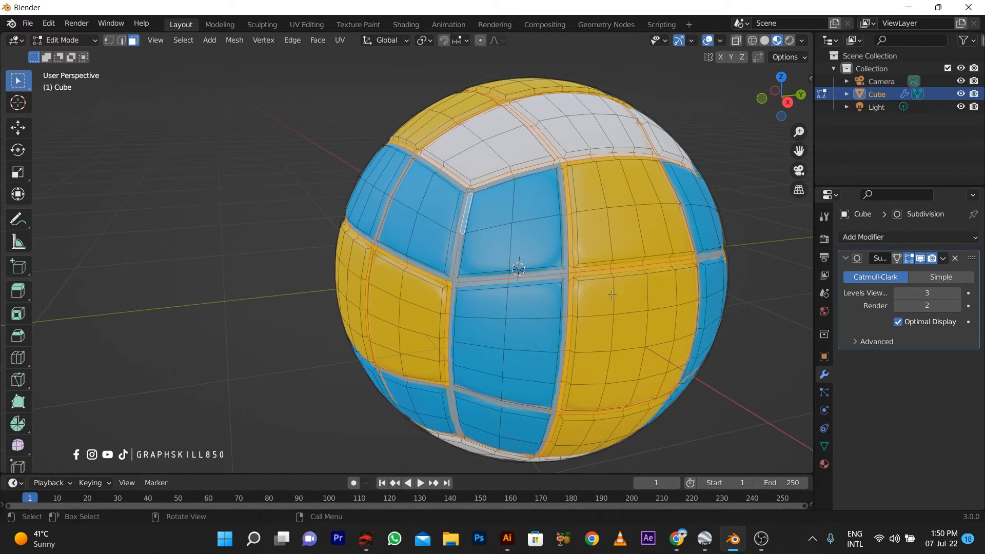
pyautogui.scroll(2, 611, 295)
pyautogui.press('s')
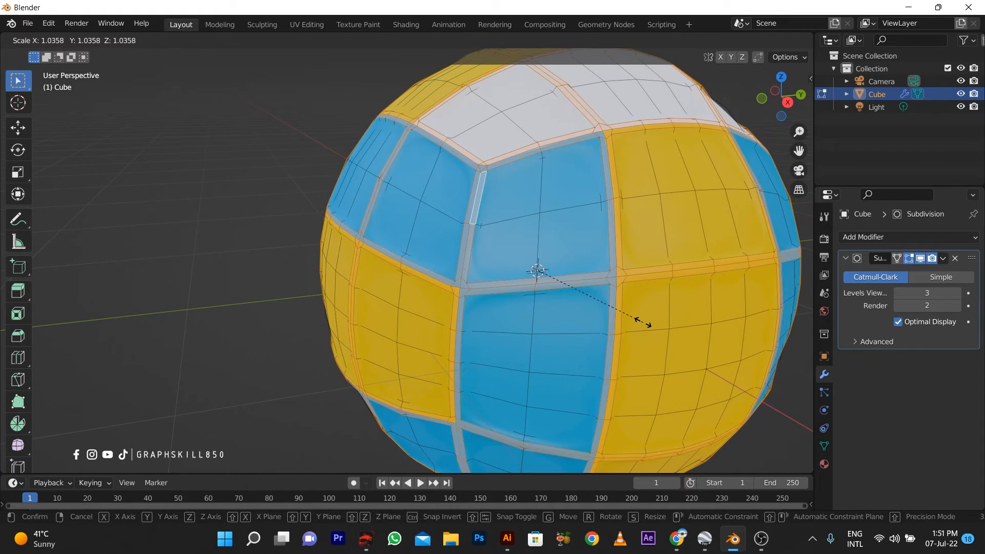
pyautogui.click(639, 321)
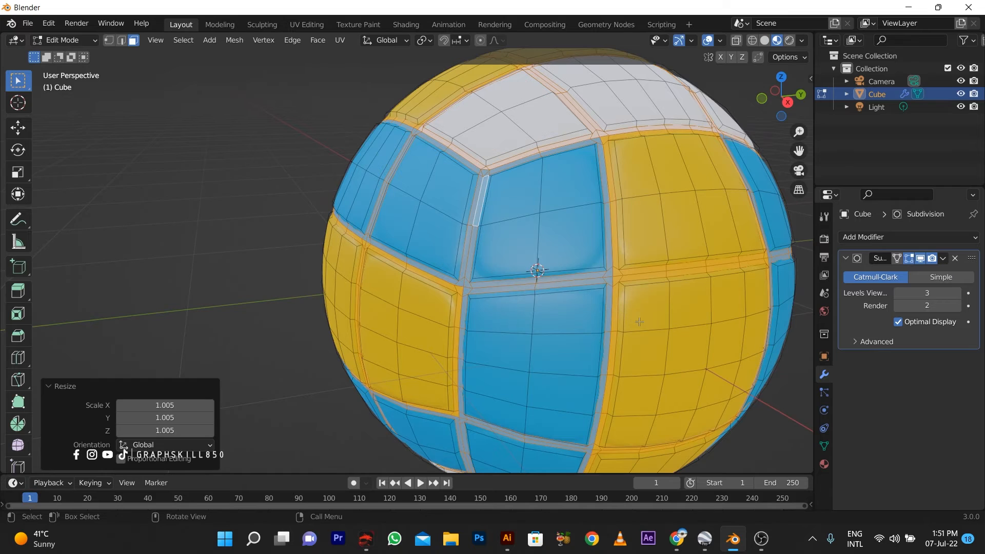
pyautogui.scroll(-5, 512, 299)
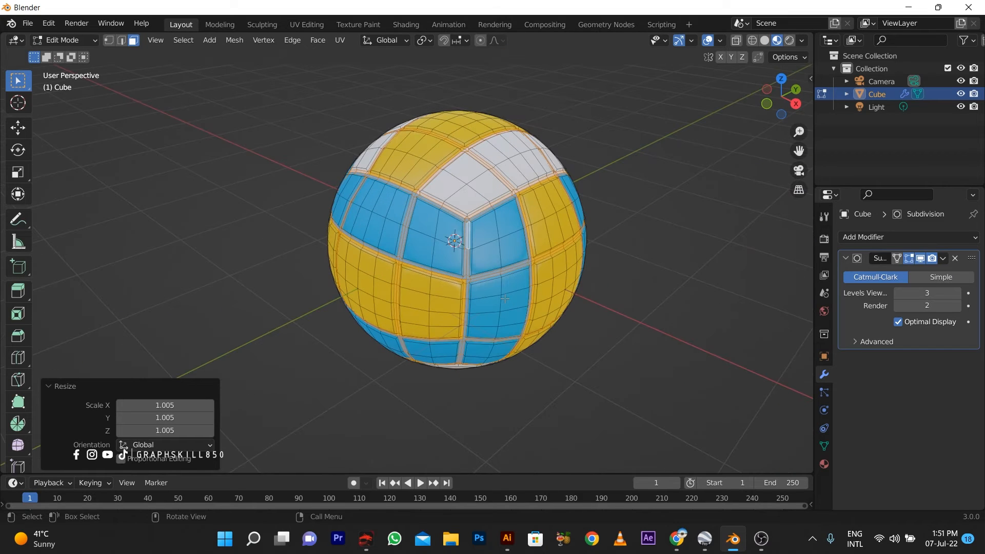
# - Check the ball in Object Mode and undo the seam scaling, the Subdivision modifier and the seam inset
pyautogui.press('Tab')
pyautogui.moveTo(496, 292); pyautogui.dragTo(395, 259, button='middle')
pyautogui.press('Tab')
pyautogui.scroll(2, 513, 297)
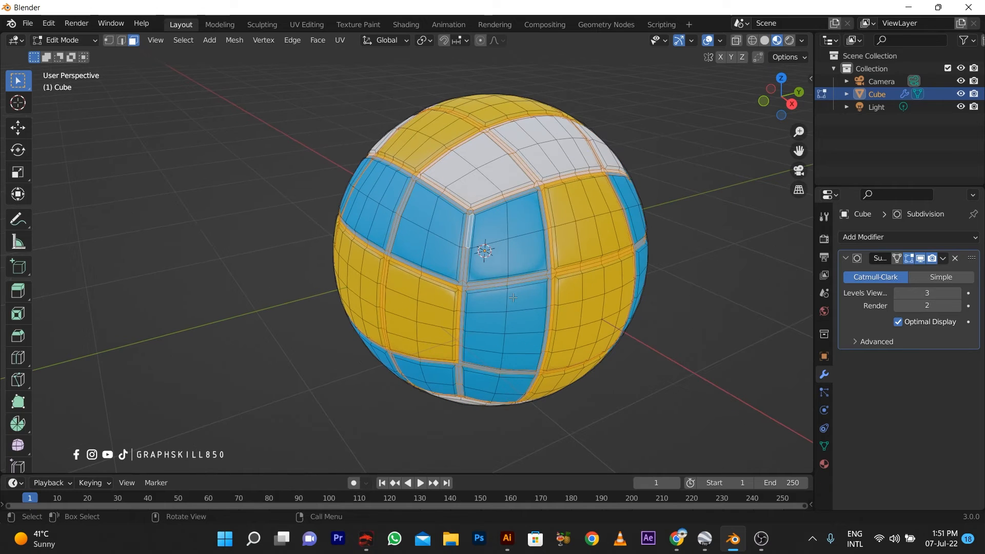
pyautogui.press('Tab')
pyautogui.press('Tab')
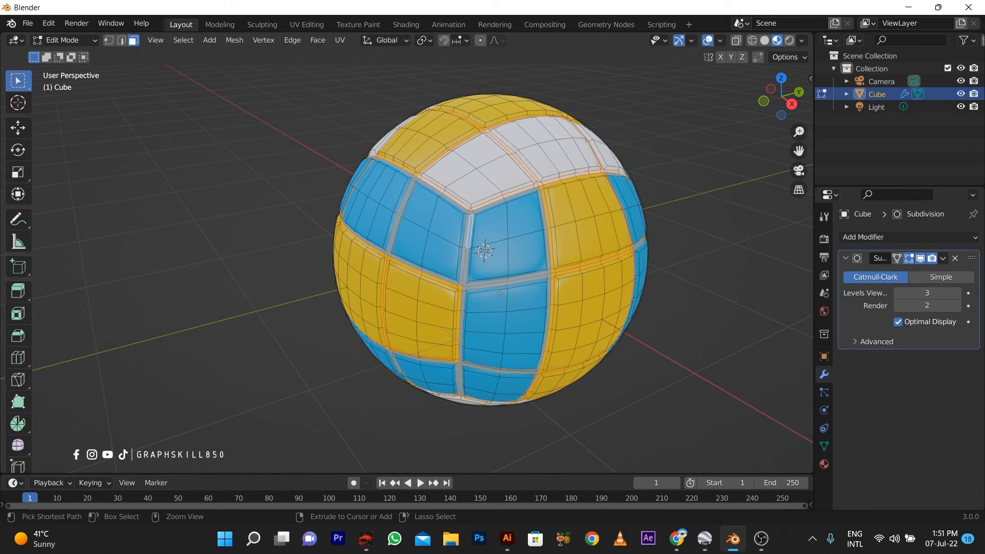
pyautogui.press('Tab')
pyautogui.press('Tab')
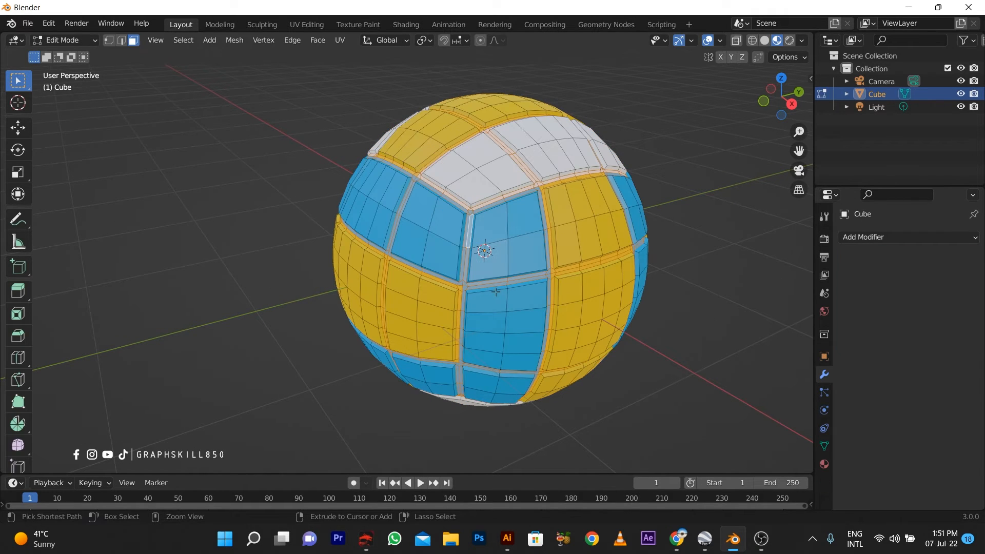
pyautogui.scroll(1, 440, 280)
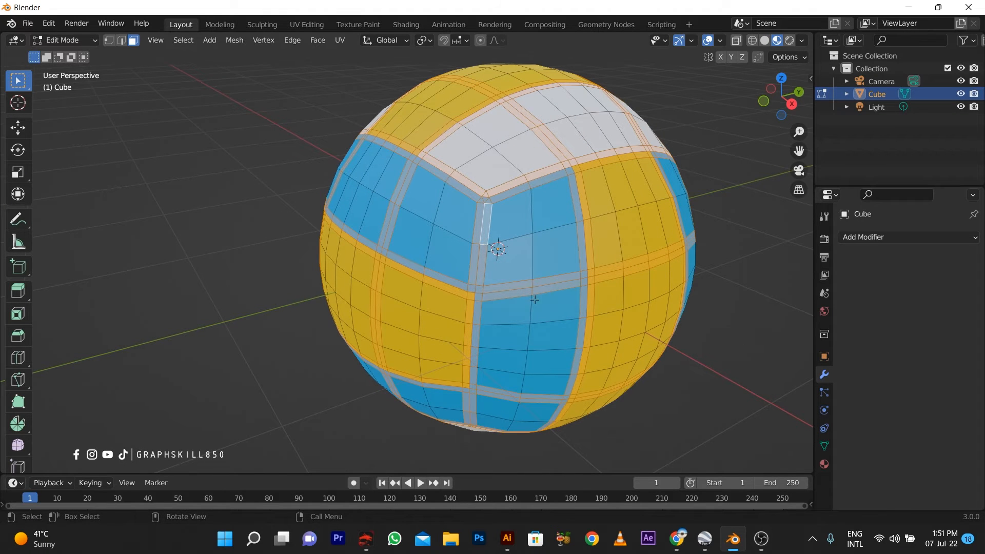
# - Inset the selected seam faces again with a thickness of about 0.0105 m
pyautogui.press('s')
pyautogui.rightClick(517, 298)
pyautogui.press('i')
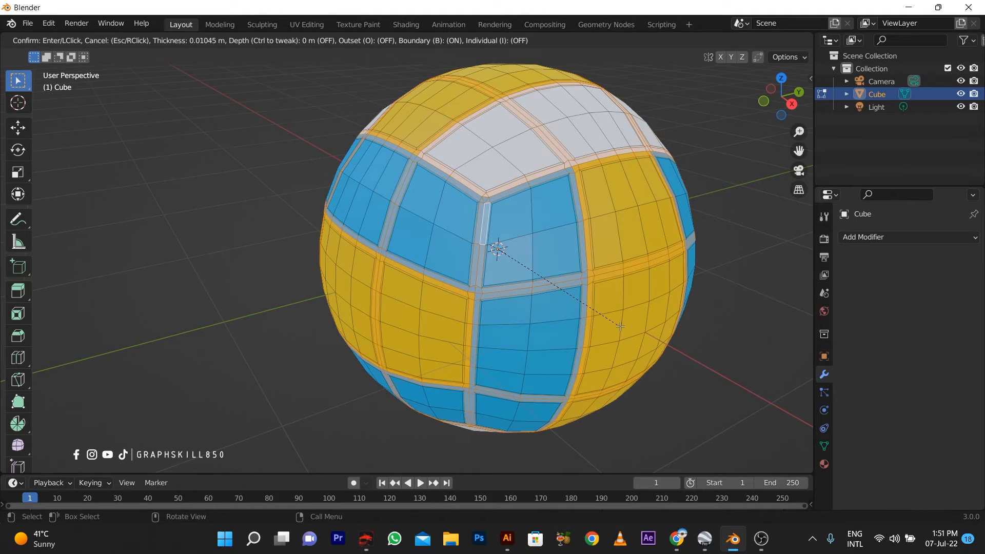
pyautogui.click(620, 326)
# - Add a Subdivision Surface modifier to the inset ball and set its viewport level to 3
pyautogui.click(873, 237)
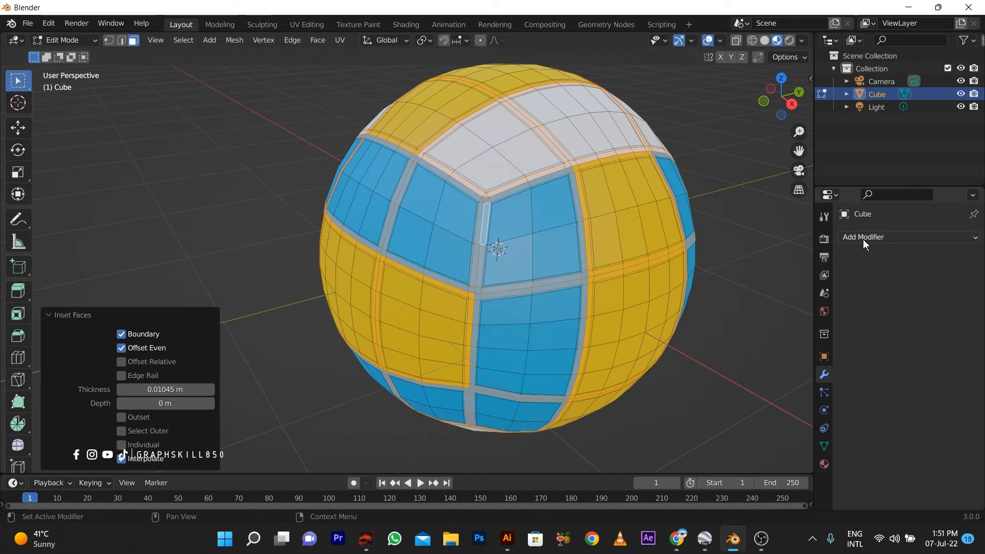
pyautogui.click(898, 235)
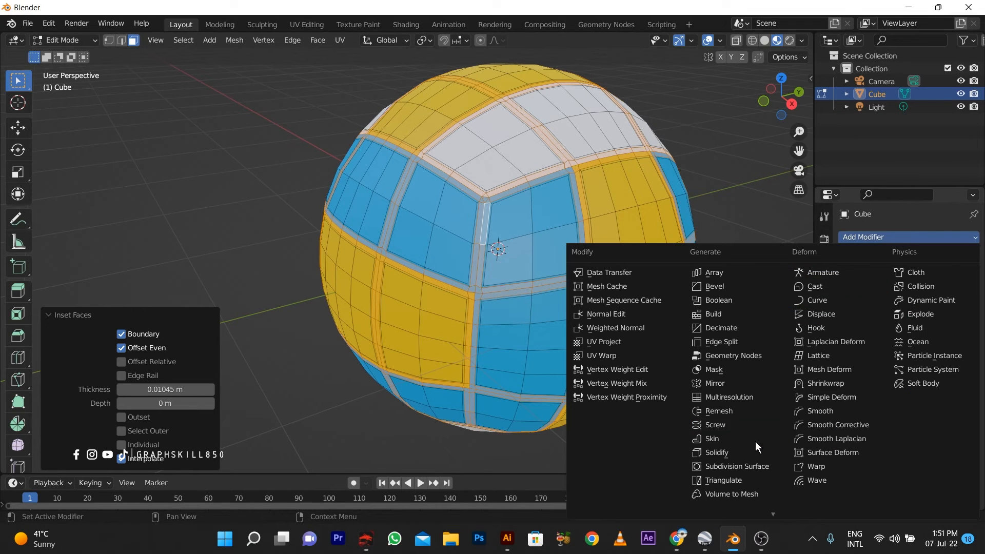
pyautogui.click(751, 464)
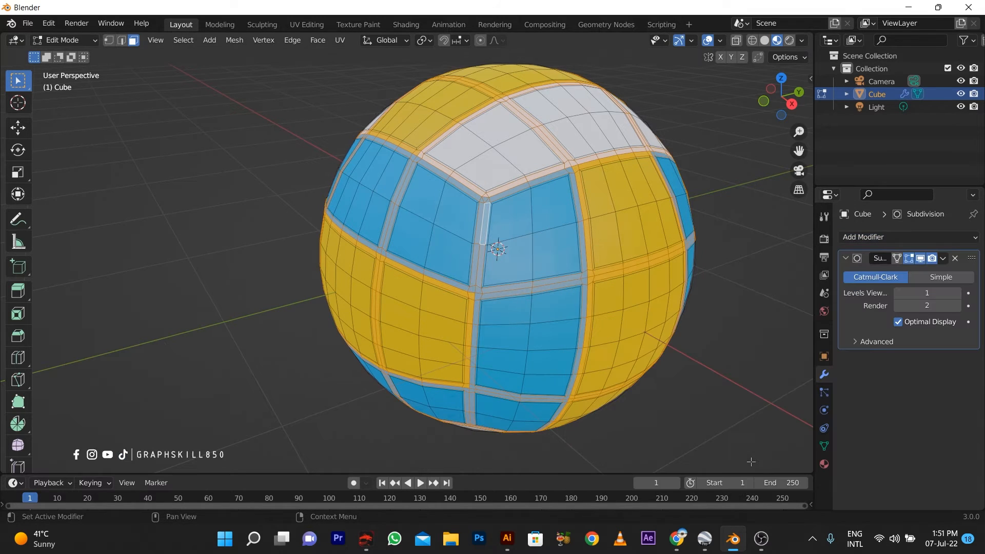
pyautogui.click(958, 295)
pyautogui.click(958, 294)
# - Scale the selected seam faces slightly inward to form grooves and inspect the ball in Object Mode
pyautogui.moveTo(569, 273); pyautogui.dragTo(582, 296, button='middle')
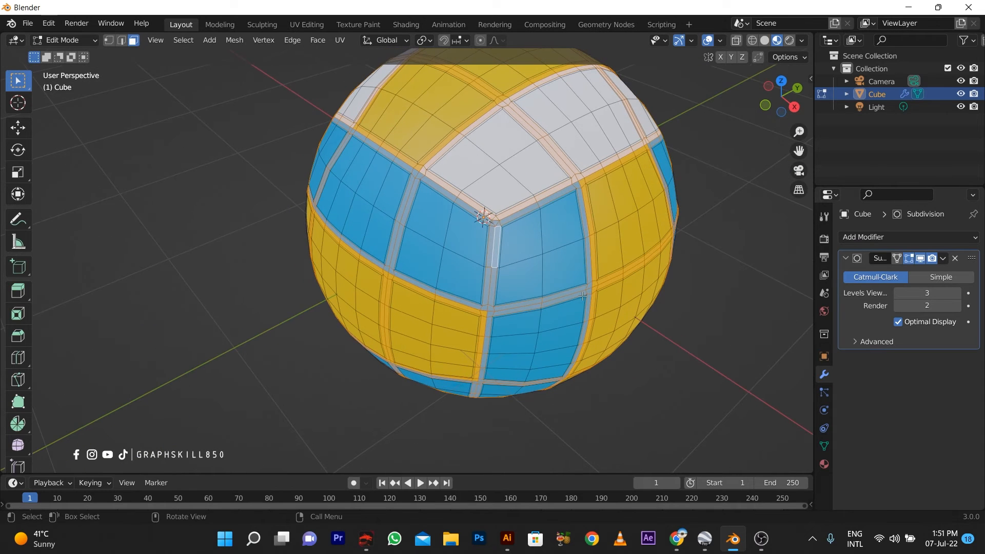
pyautogui.press('s')
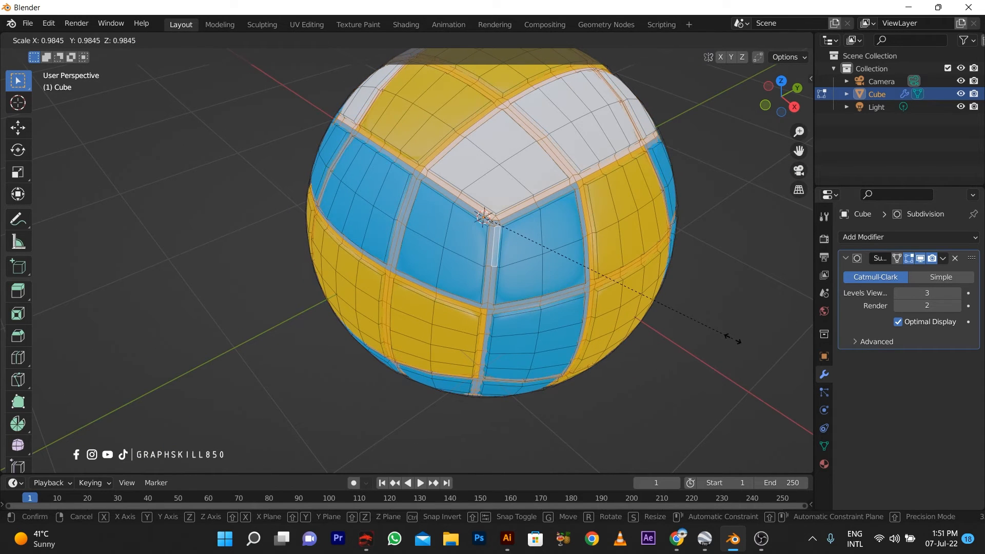
pyautogui.click(666, 330)
pyautogui.press('Tab')
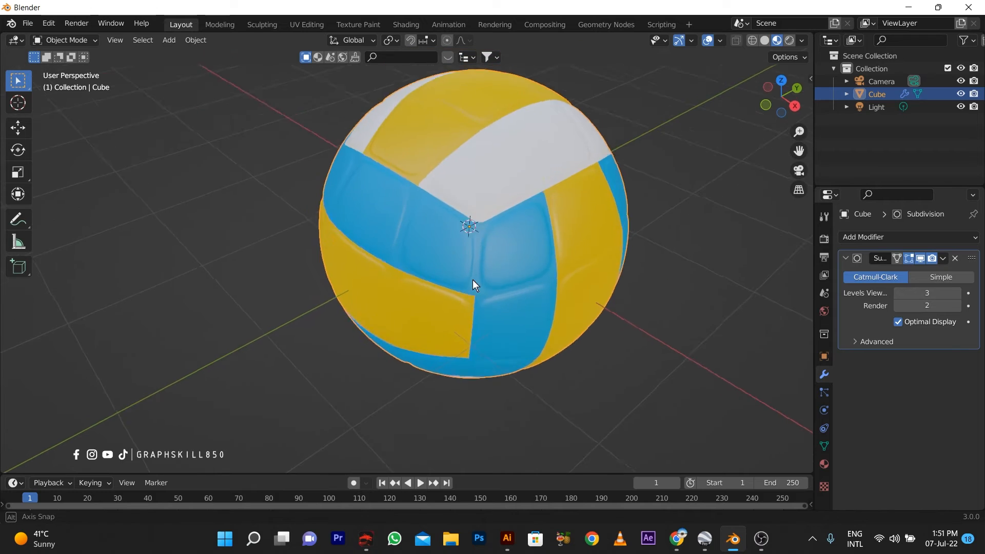
pyautogui.moveTo(472, 281)
pyautogui.mouseDown(button='middle')
pyautogui.moveTo(563, 252)
pyautogui.moveTo(720, 251)
pyautogui.moveTo(474, 266)
pyautogui.mouseUp(button='middle')
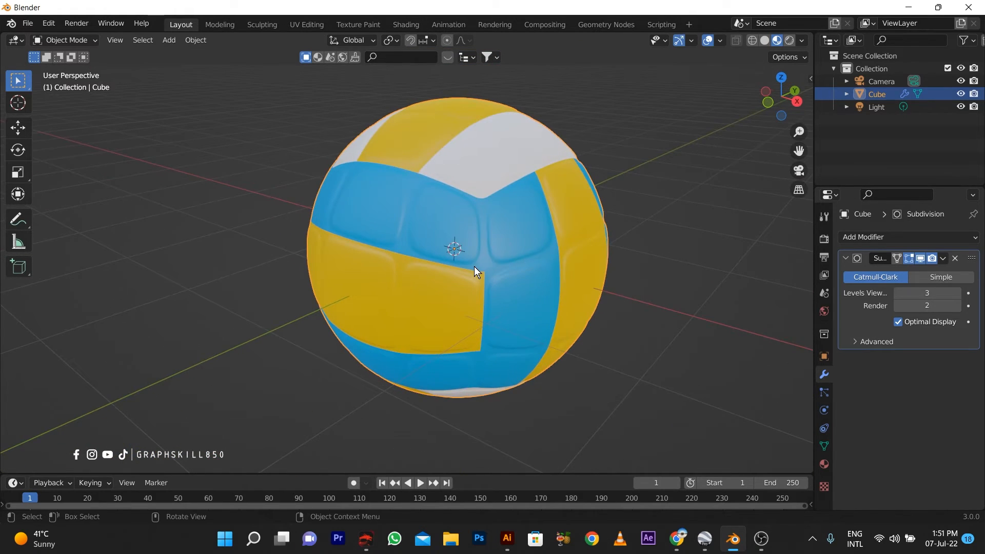
pyautogui.scroll(-3, 474, 266)
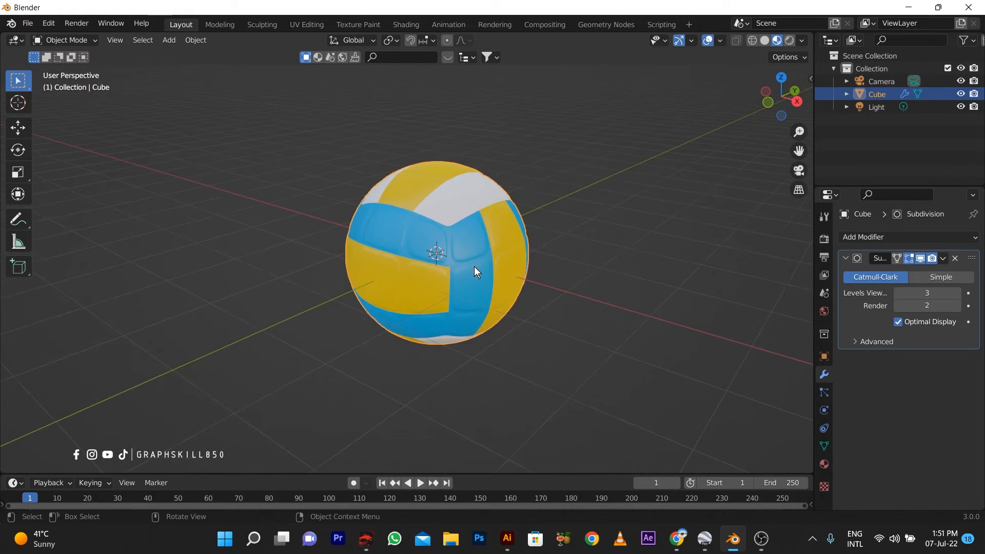
# - Remove the Subdivision modifier from the ball
pyautogui.click(955, 258)
pyautogui.moveTo(461, 258); pyautogui.dragTo(494, 257, button='middle')
pyautogui.scroll(1, 420, 245)
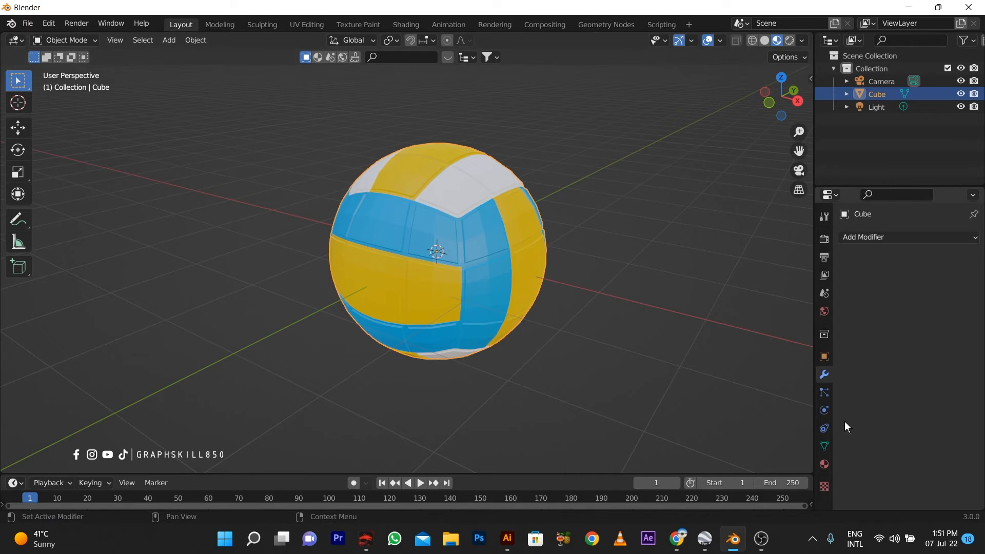
# - Add a Subdivision Surface modifier to the ball in Object Mode with a viewport level of 2
pyautogui.click(895, 242)
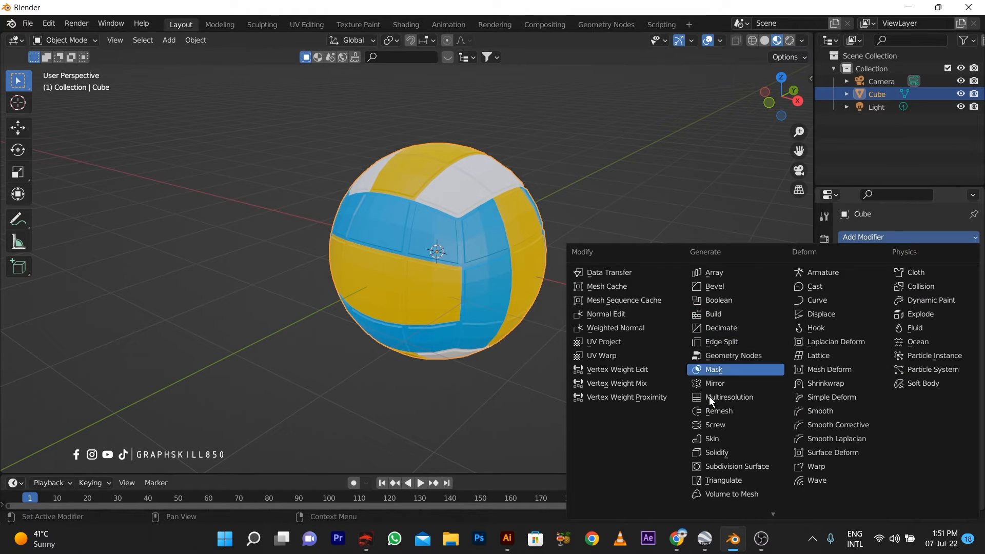
pyautogui.click(740, 467)
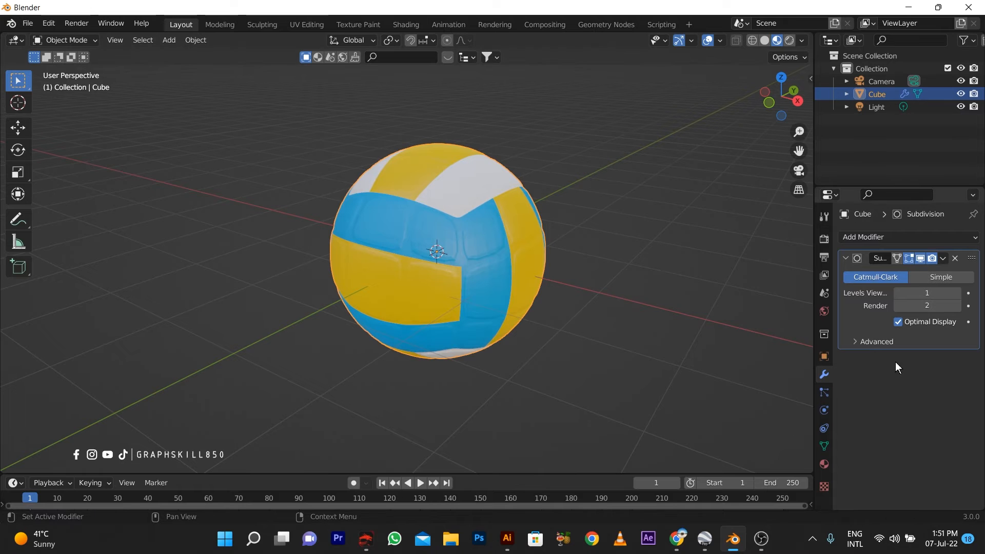
pyautogui.click(959, 292)
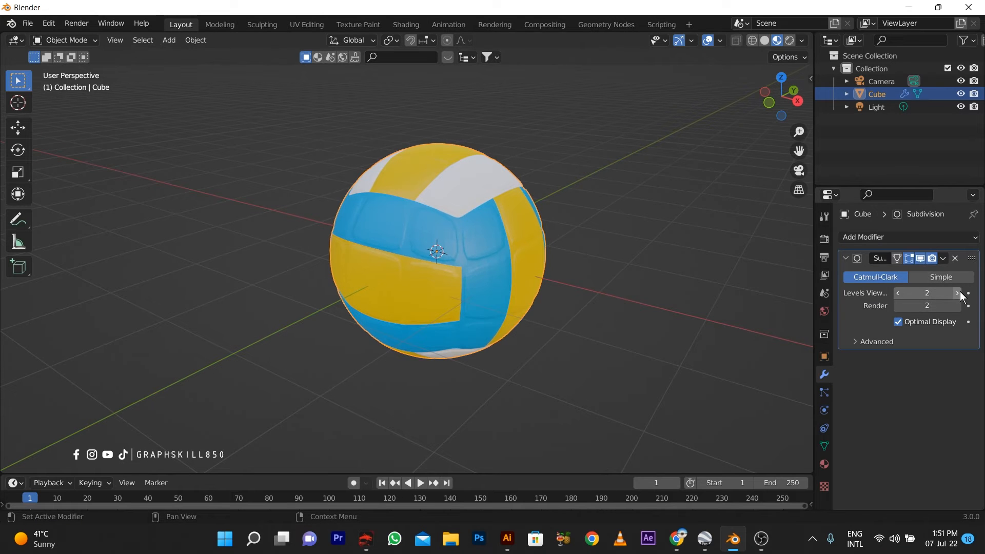
# - Apply smooth shading to the ball and bring up its material settings
pyautogui.moveTo(462, 295); pyautogui.dragTo(813, 333, button='middle')
pyautogui.click(824, 464)
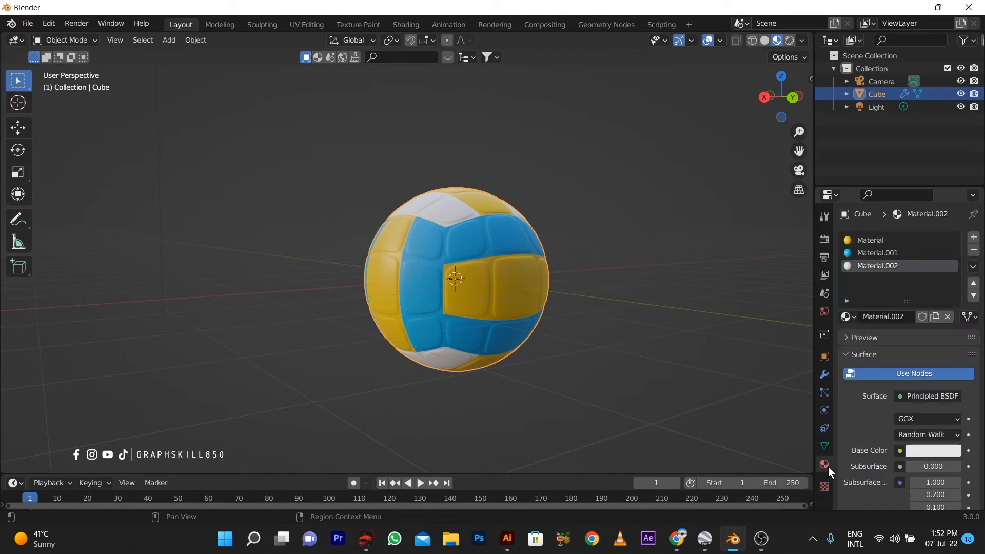
pyautogui.rightClick(428, 236)
pyautogui.click(431, 237)
pyautogui.moveTo(426, 287); pyautogui.dragTo(607, 269, button='middle')
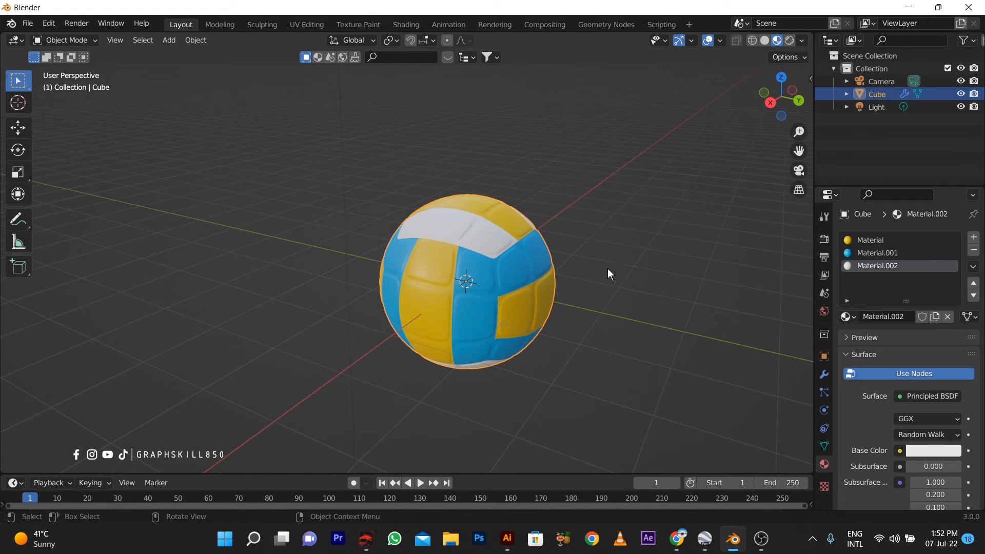
# - Set the roughness of the ball's yellow material to 0.2
pyautogui.click(881, 240)
pyautogui.scroll(-8, 922, 456)
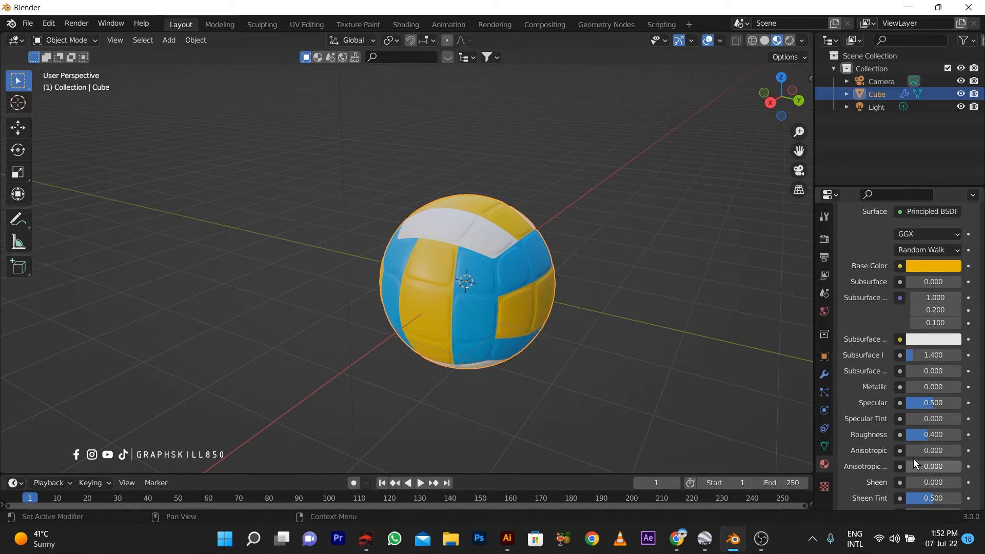
pyautogui.moveTo(918, 435)
pyautogui.mouseDown()
pyautogui.moveTo(895, 435)
pyautogui.moveTo(918, 435)
pyautogui.mouseUp()
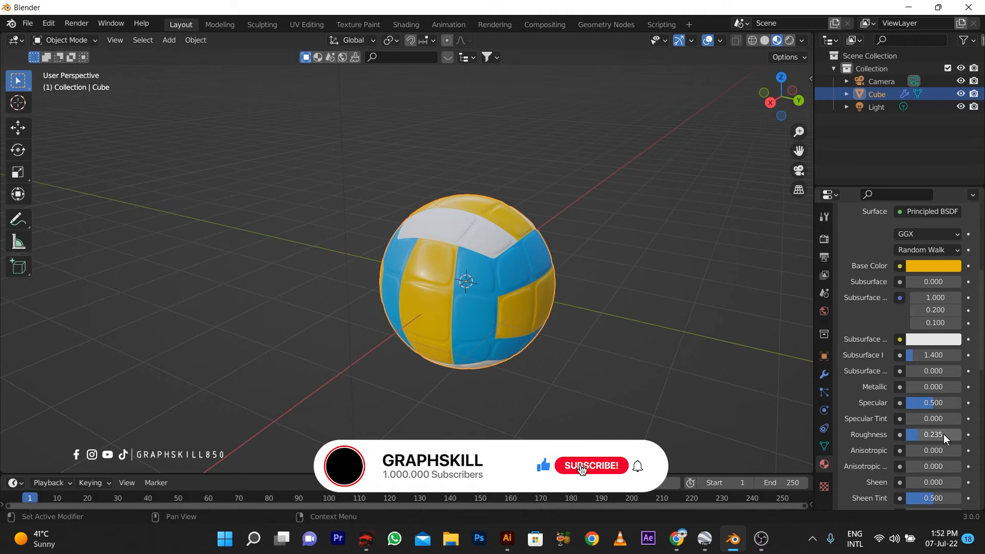
pyautogui.click(928, 433)
pyautogui.write('0.2')
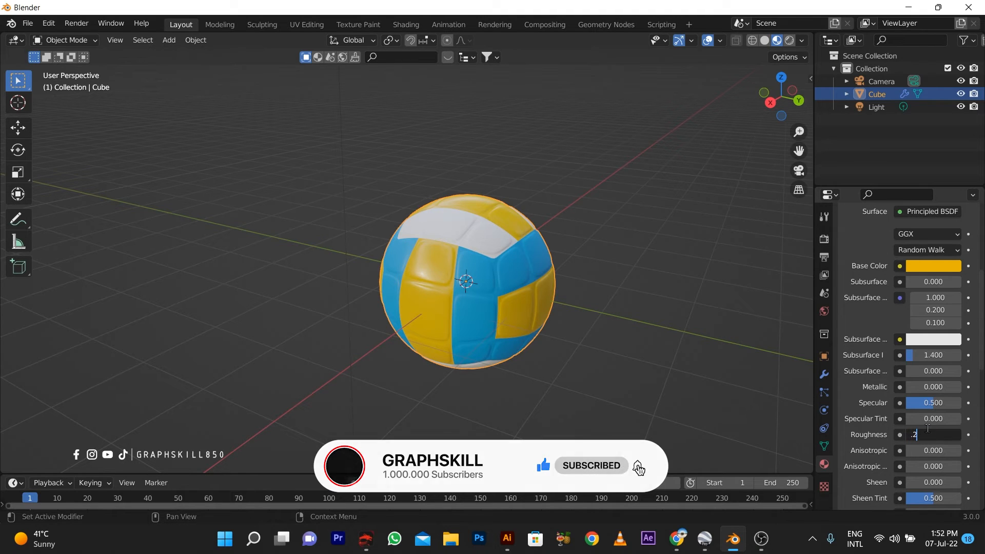
pyautogui.press('Return')
pyautogui.click(929, 432)
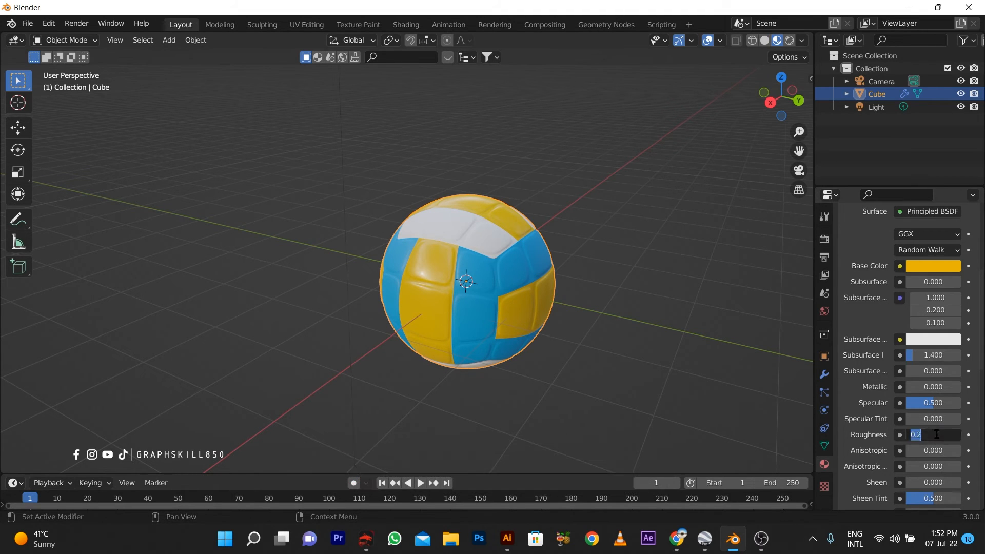
pyautogui.click(503, 279)
# - Match the roughness of the blue Material.001 to the yellow material's 0.2
pyautogui.scroll(7, 872, 287)
pyautogui.click(878, 211)
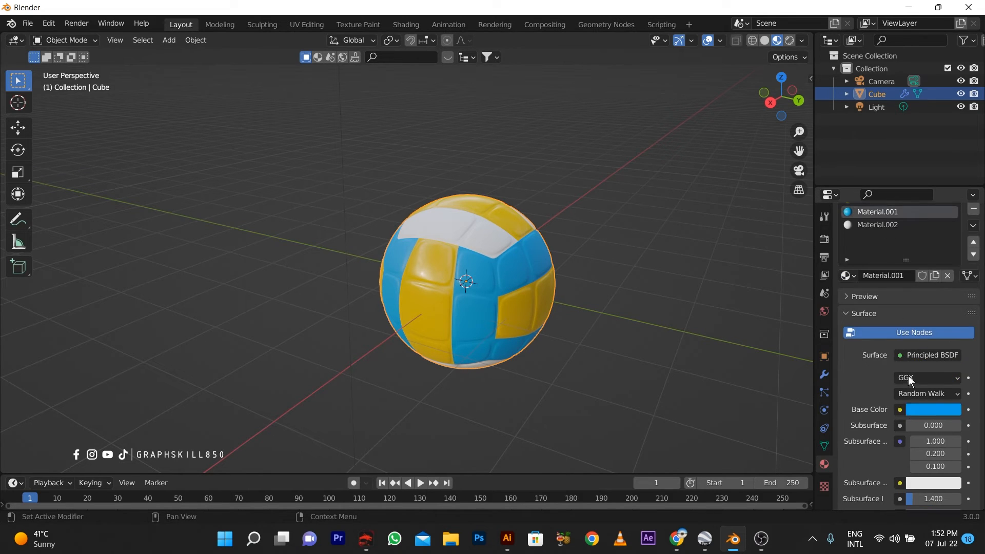
pyautogui.scroll(-8, 909, 426)
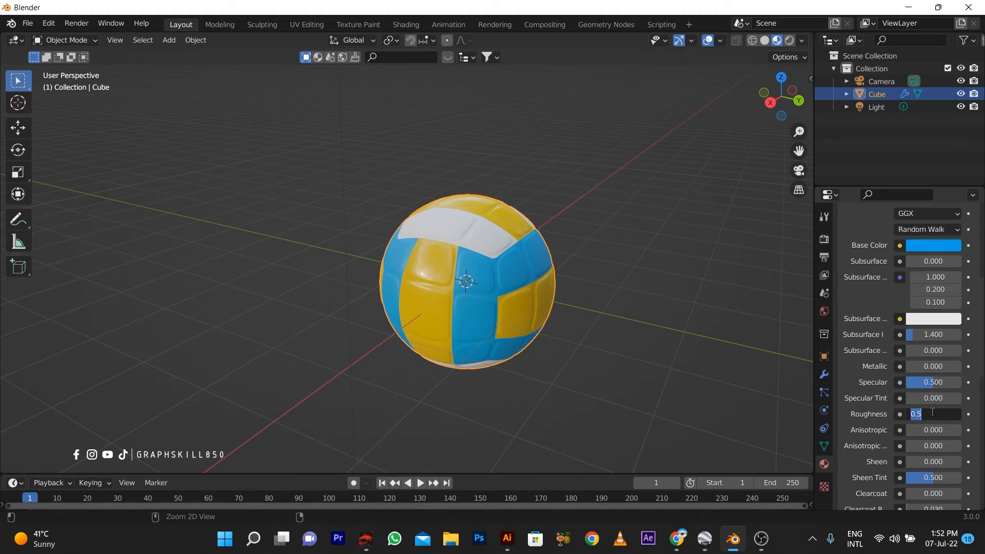
pyautogui.scroll(5, 922, 346)
pyautogui.scroll(5, 915, 334)
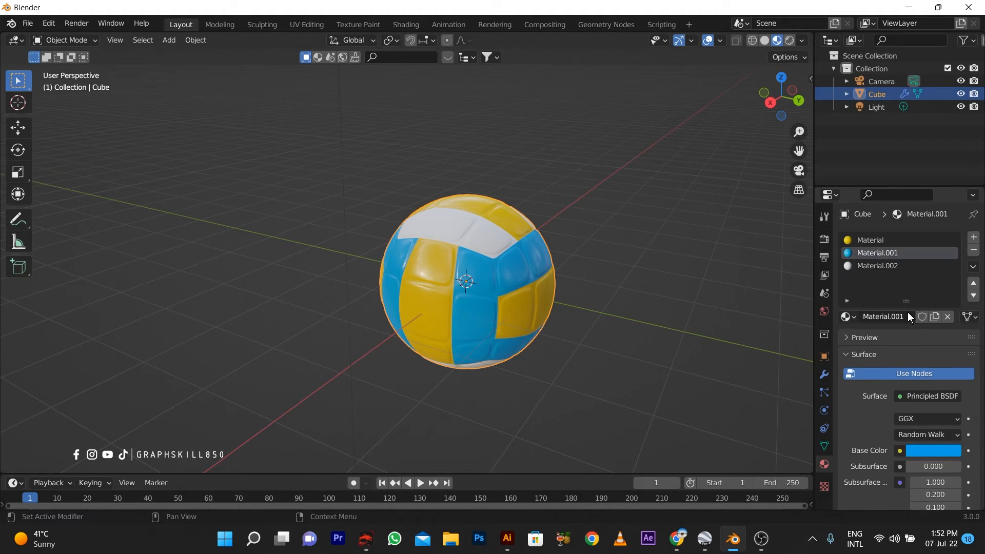
# - Set the roughness of the white Material.002 to 0.2
pyautogui.click(878, 265)
pyautogui.scroll(-12, 899, 407)
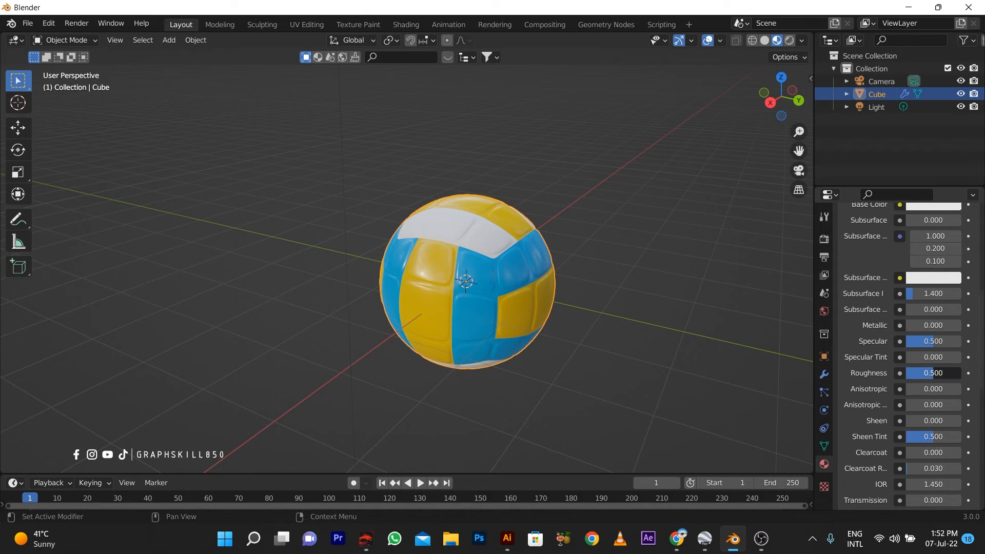
pyautogui.doubleClick(930, 372)
pyautogui.write('0.2')
pyautogui.press('Return')
# - Add a plane at the scene origin as a floor and scale it up by about 9.14
pyautogui.moveTo(596, 334); pyautogui.dragTo(536, 334, button='middle')
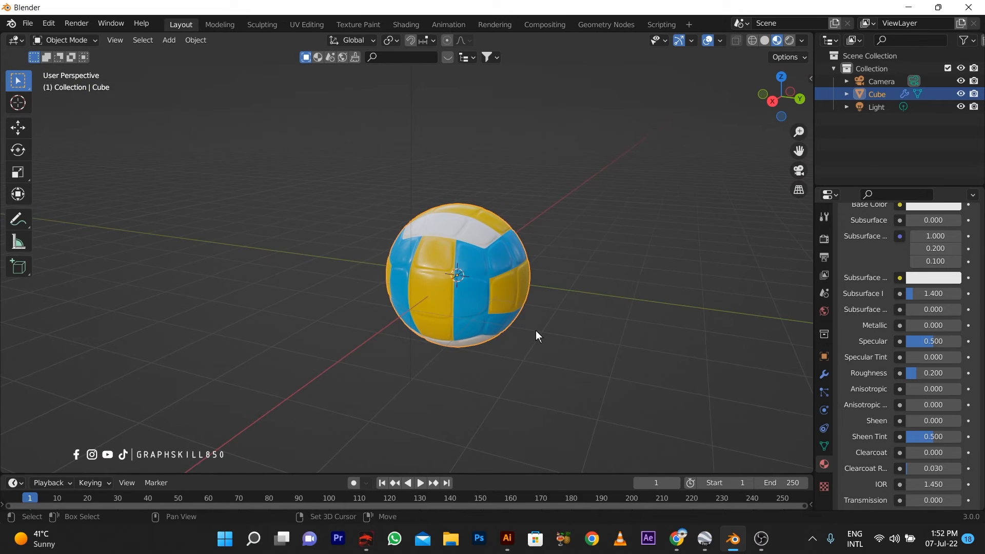
pyautogui.hotkey('shift', 'a')
pyautogui.moveTo(497, 263)
pyautogui.click(607, 266)
pyautogui.press('s')
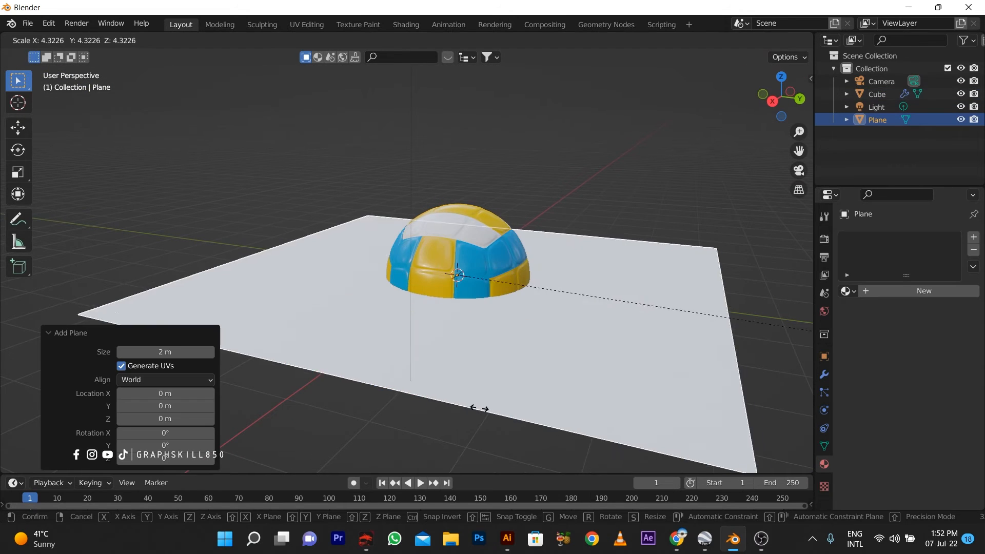
pyautogui.click(602, 418)
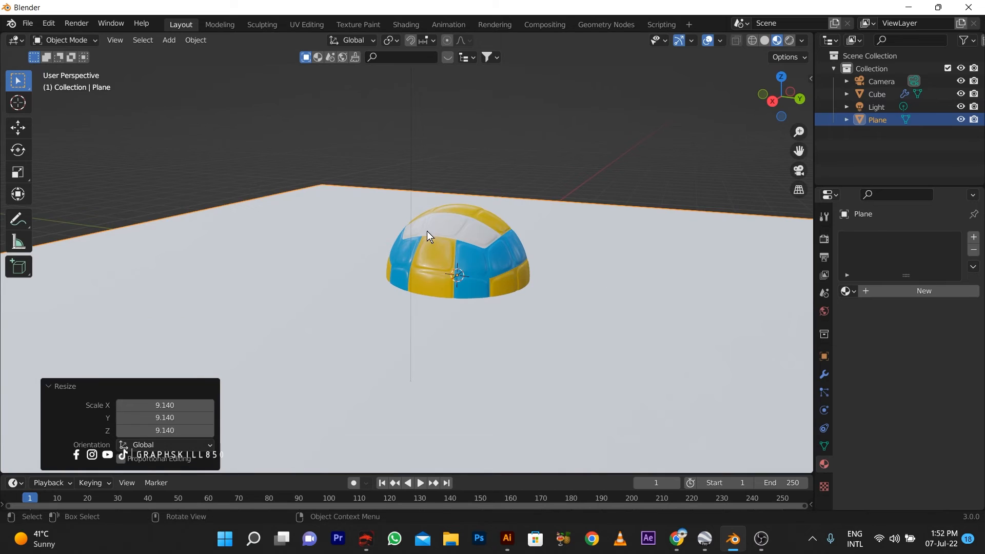
# - Move the ball straight up along Z by about 6 m so it hangs above the floor plane
pyautogui.click(430, 236)
pyautogui.scroll(-3, 95, 247)
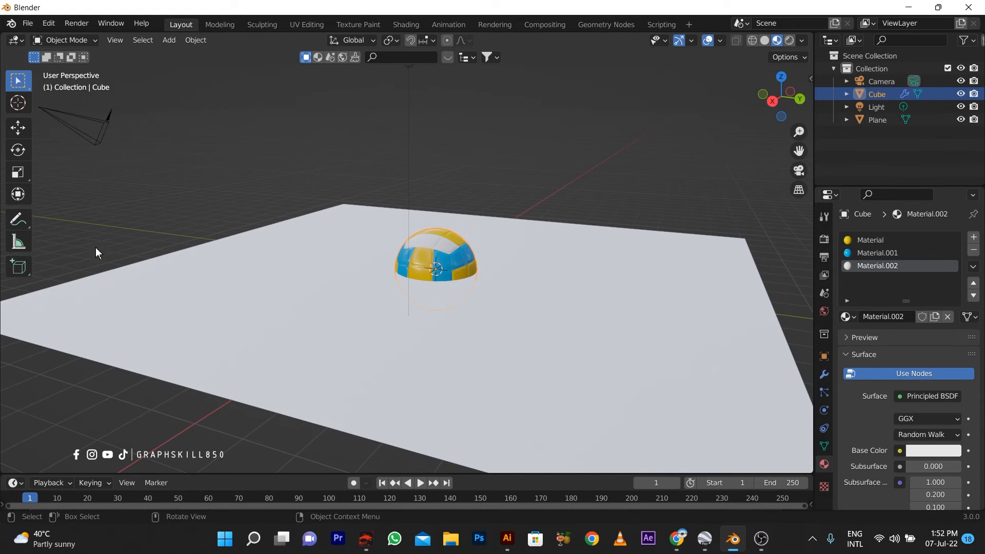
pyautogui.click(18, 128)
pyautogui.moveTo(440, 216); pyautogui.dragTo(439, 298)
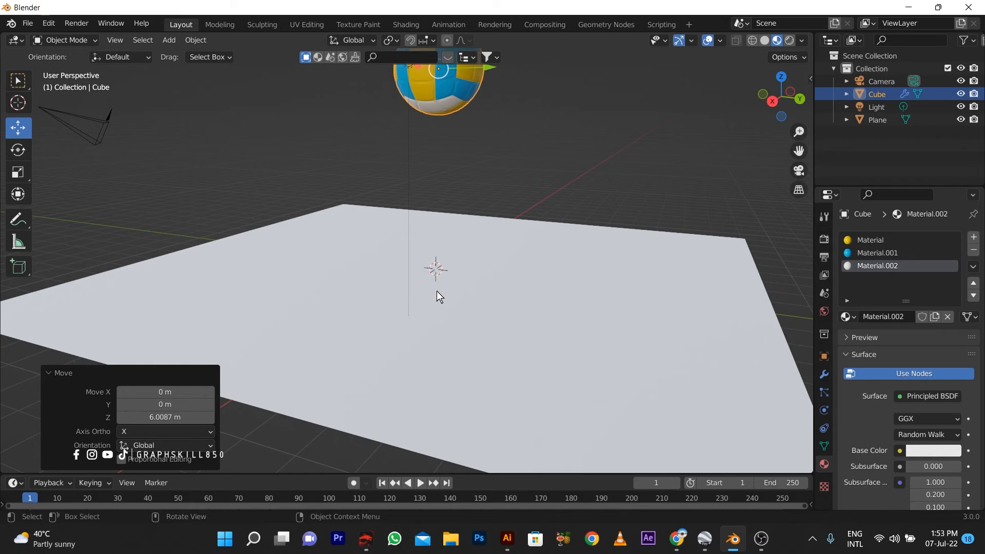
pyautogui.scroll(-5, 495, 180)
pyautogui.moveTo(503, 255); pyautogui.dragTo(443, 251, button='middle')
pyautogui.scroll(5, 425, 247)
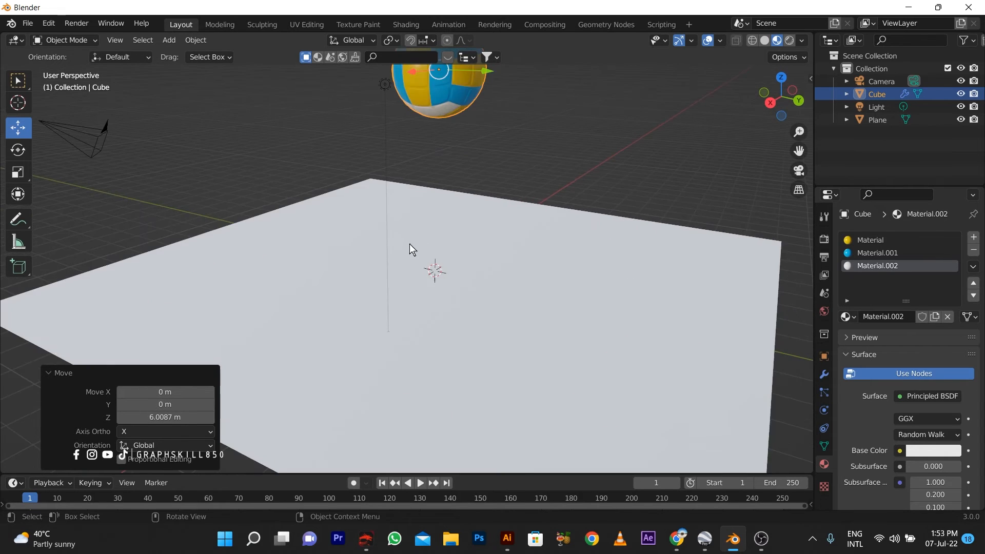
pyautogui.scroll(-5, 436, 256)
pyautogui.moveTo(486, 285); pyautogui.dragTo(534, 312, button='middle')
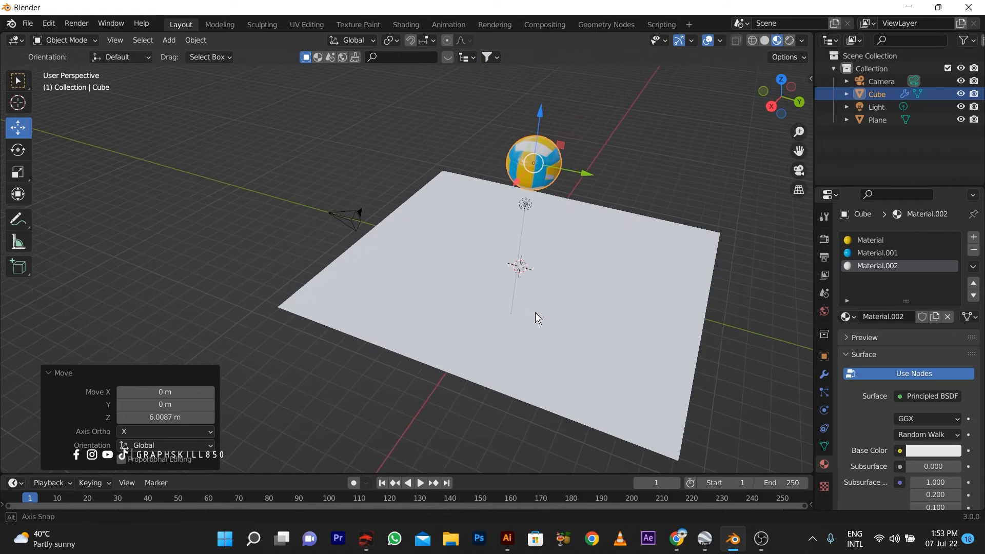
# - Add Rigid Body physics to the floor plane and set its type to Passive
pyautogui.click(536, 318)
pyautogui.click(824, 375)
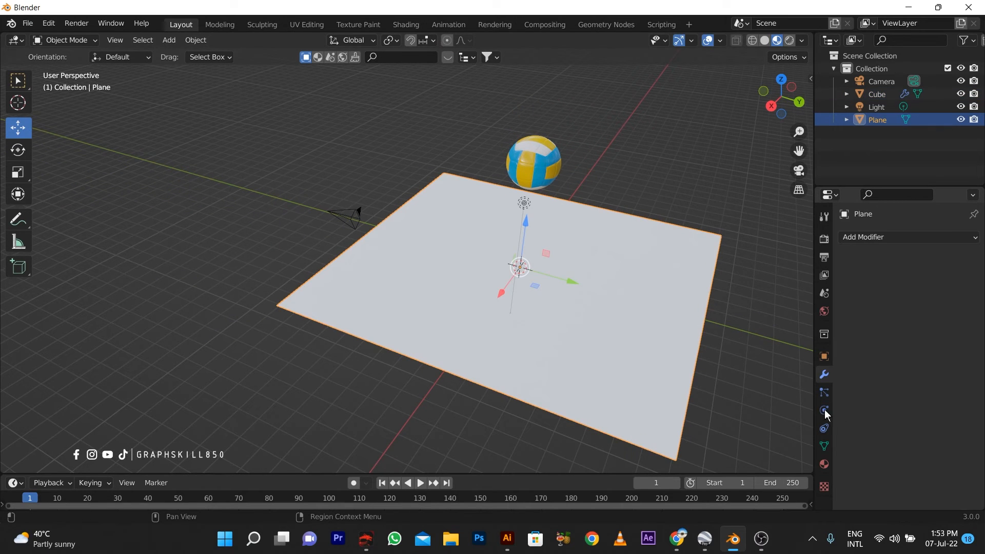
pyautogui.click(825, 446)
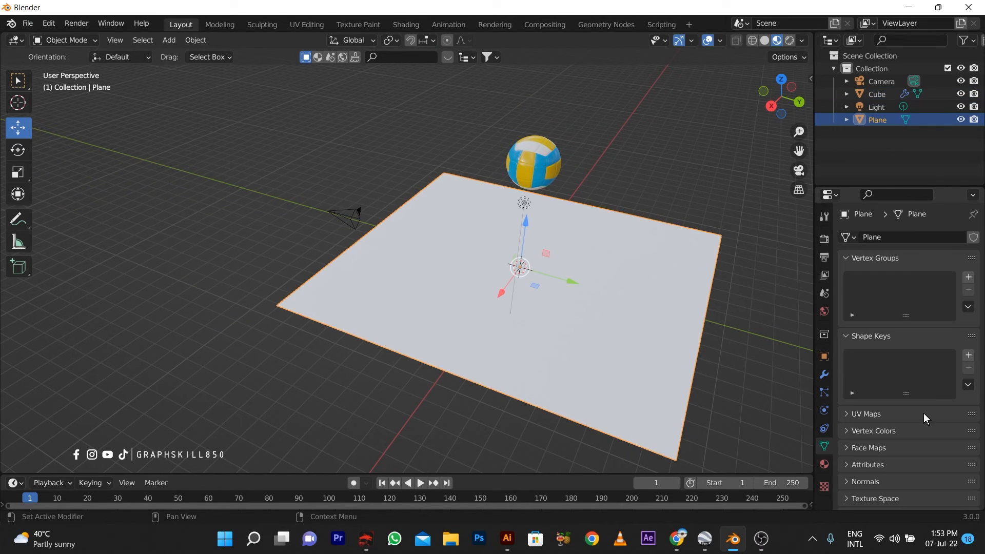
pyautogui.click(824, 409)
pyautogui.click(823, 428)
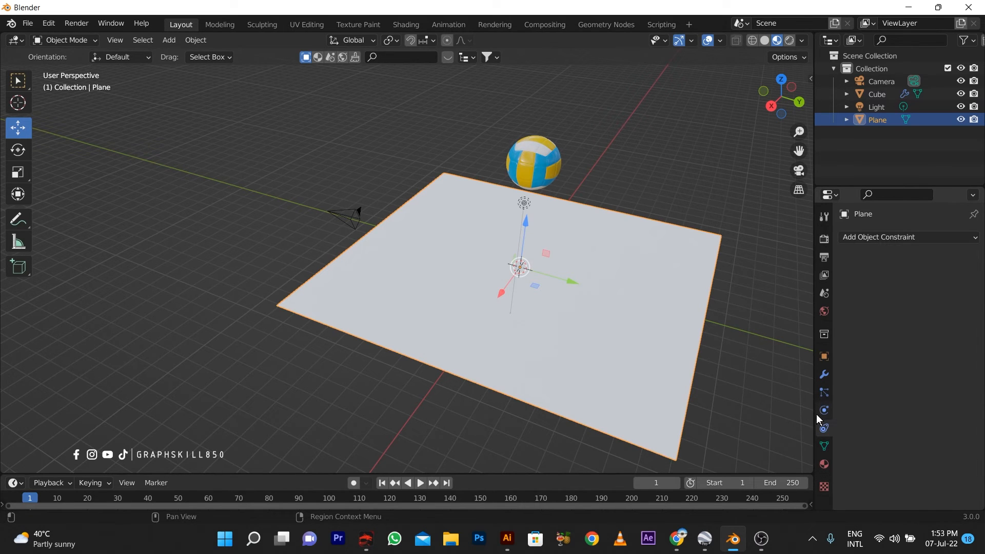
pyautogui.click(823, 411)
pyautogui.click(913, 320)
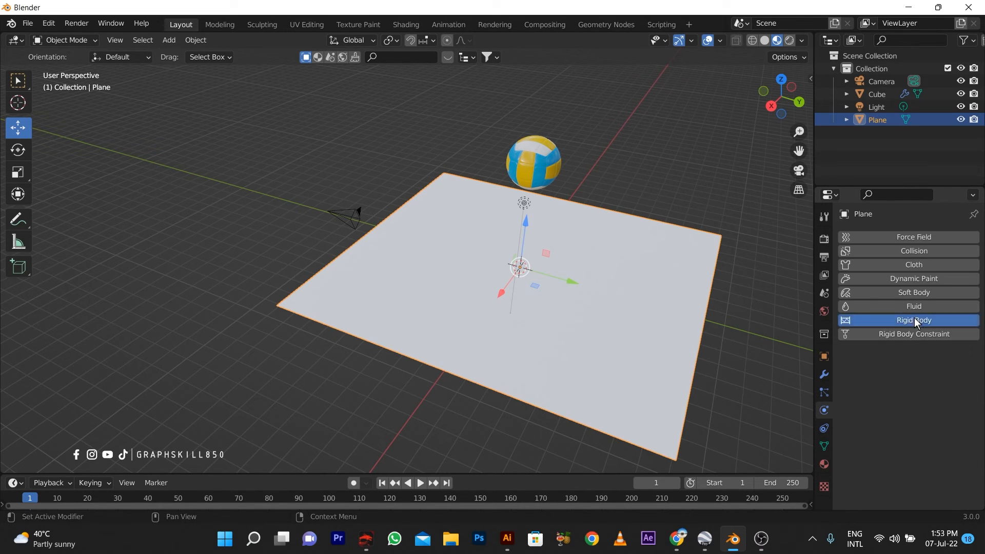
pyautogui.click(531, 148)
pyautogui.click(610, 330)
pyautogui.click(927, 373)
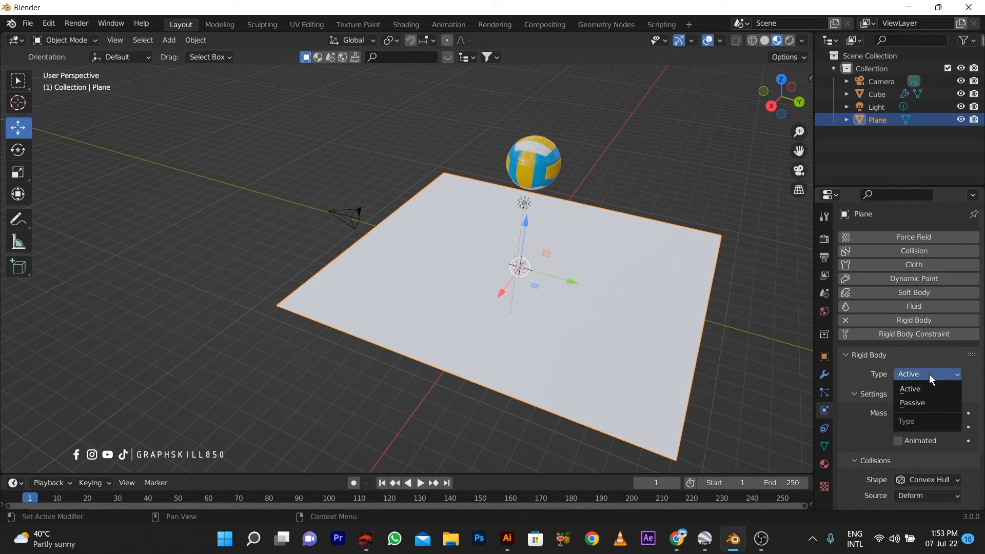
pyautogui.click(913, 402)
# - Add Active Rigid Body physics to the ball and play the animation to test its fall
pyautogui.click(538, 156)
pyautogui.click(928, 320)
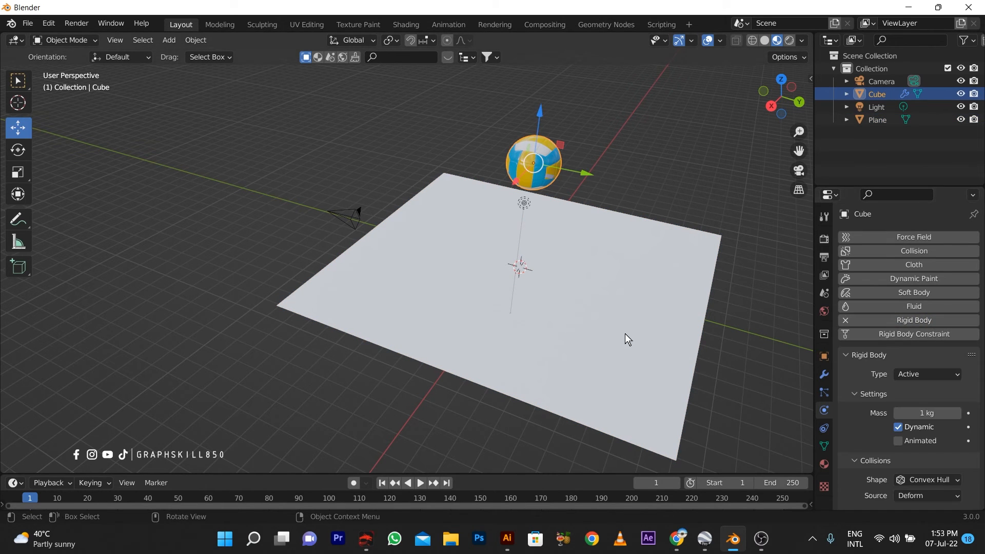
pyautogui.moveTo(625, 334)
pyautogui.mouseDown(button='middle')
pyautogui.moveTo(617, 309)
pyautogui.moveTo(614, 321)
pyautogui.mouseUp(button='middle')
pyautogui.press('space')
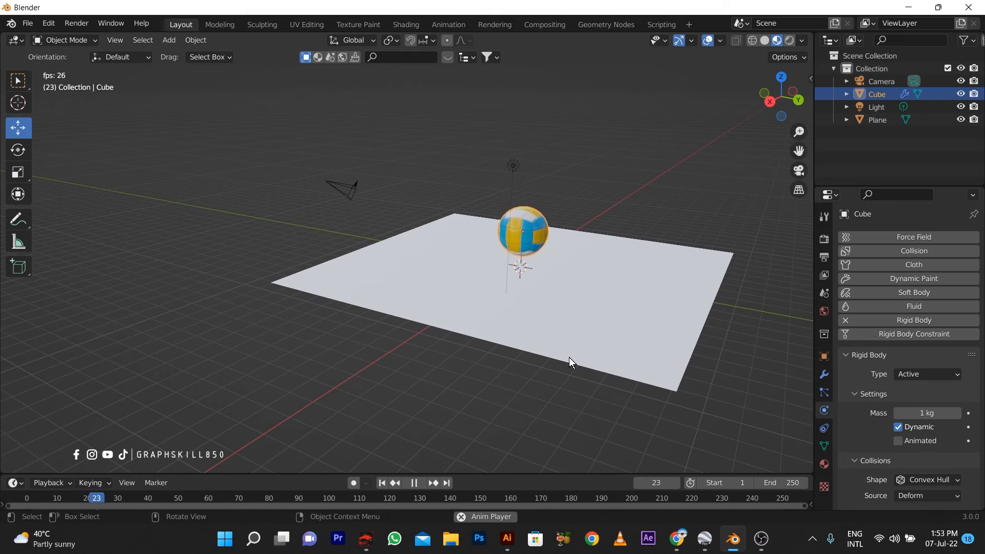
pyautogui.press('space')
pyautogui.moveTo(571, 357); pyautogui.dragTo(564, 313, button='middle')
# - Raise the ball's bounciness in its rigid body surface response and set the floor plane's bounciness to about 0.63
pyautogui.scroll(-2, 937, 458)
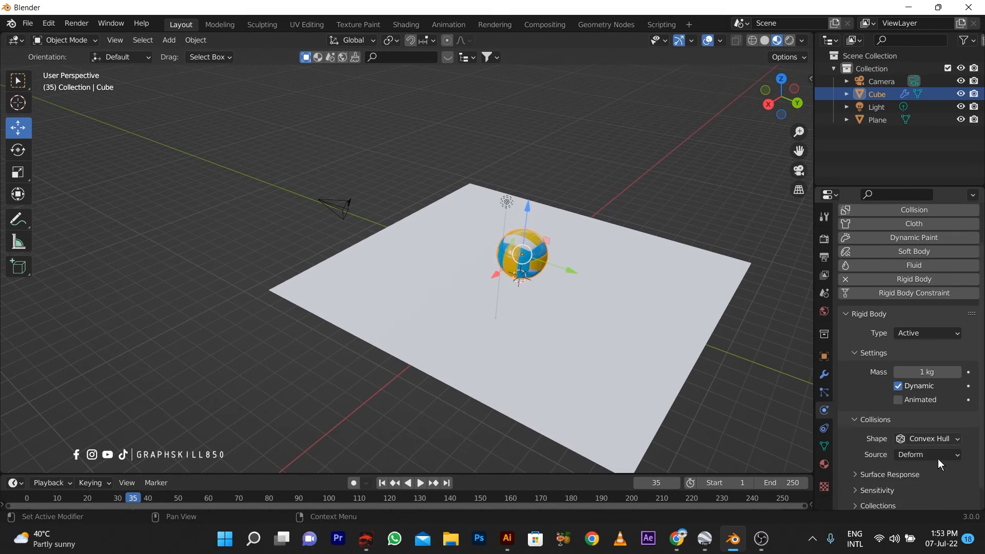
pyautogui.scroll(-1, 937, 459)
pyautogui.click(869, 402)
pyautogui.click(863, 396)
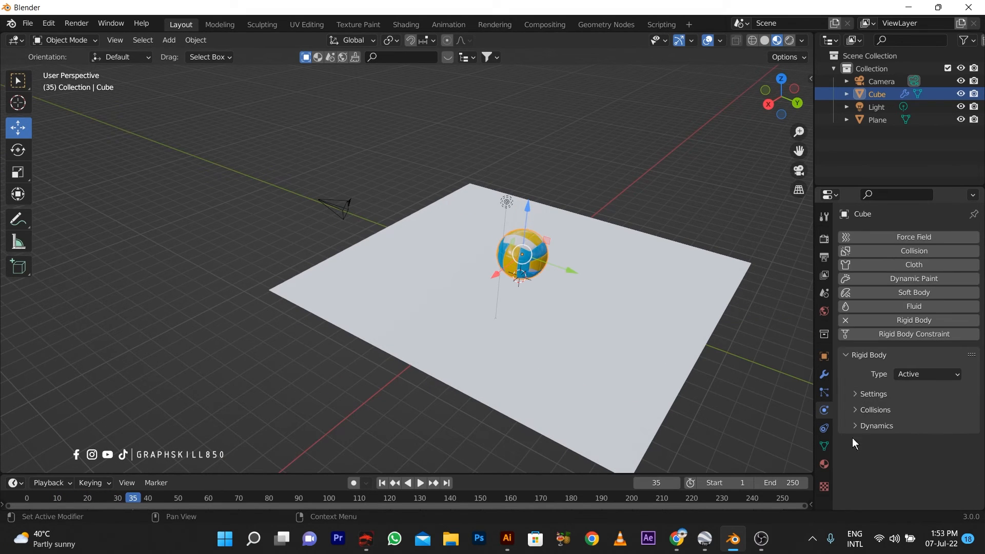
pyautogui.click(856, 395)
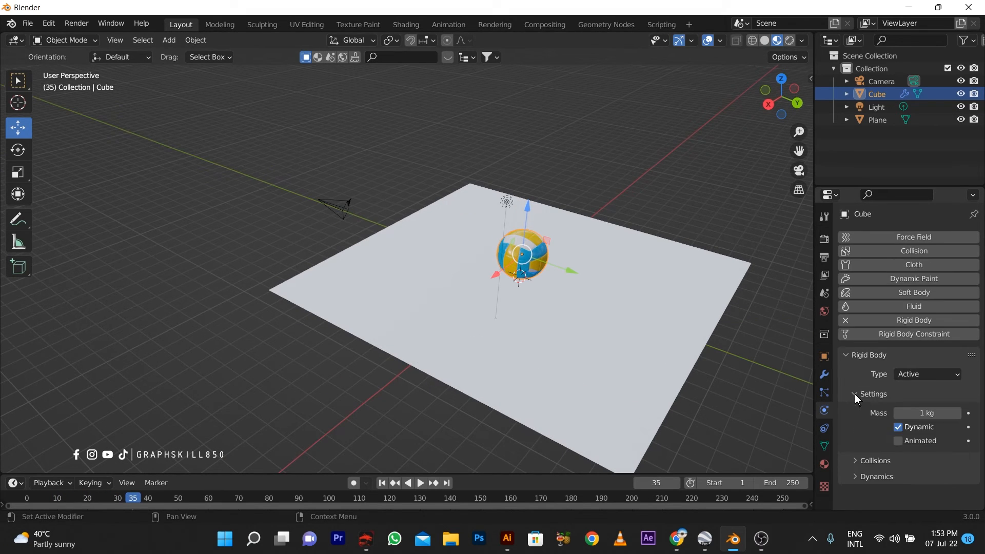
pyautogui.click(855, 462)
pyautogui.scroll(-2, 903, 477)
pyautogui.click(860, 474)
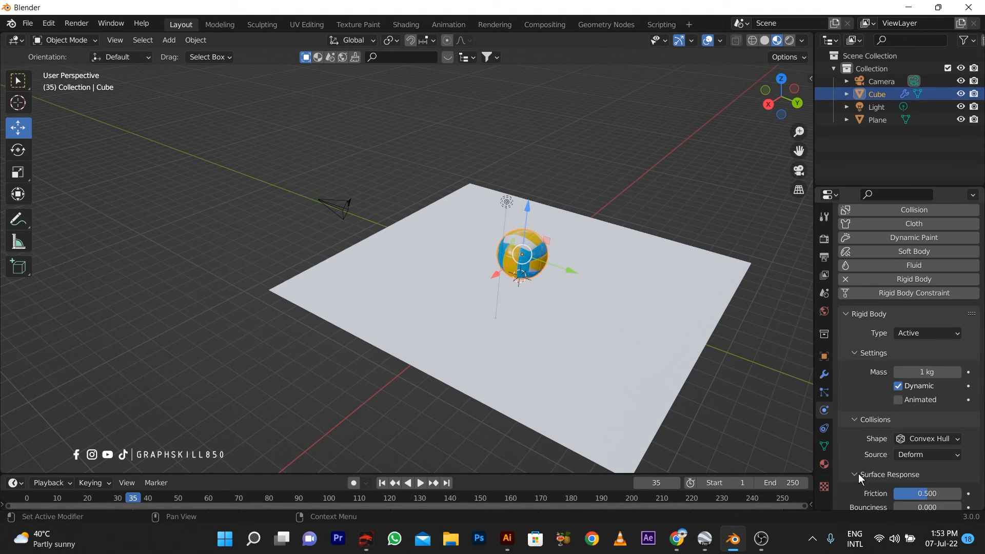
pyautogui.scroll(-2, 857, 473)
pyautogui.moveTo(902, 466); pyautogui.dragTo(930, 466)
pyautogui.click(609, 345)
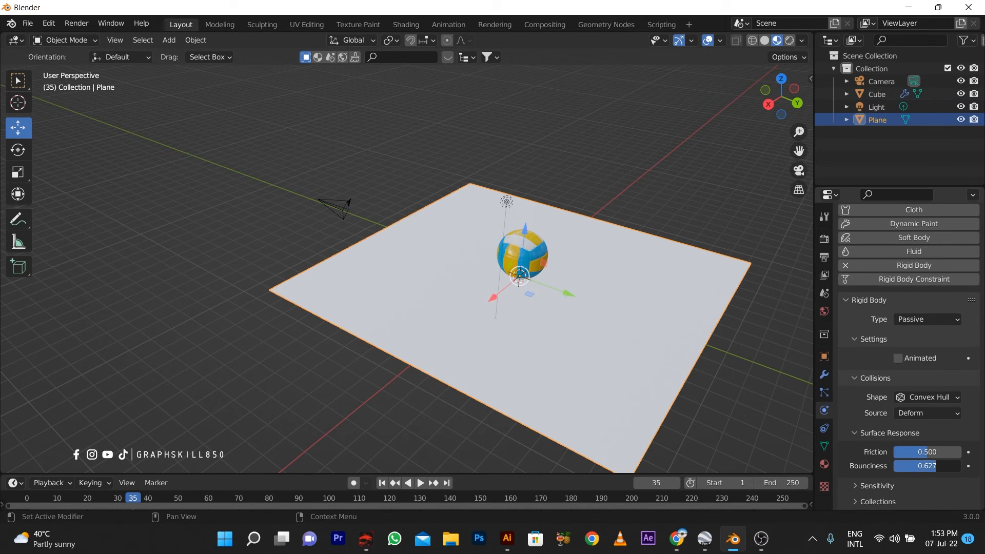
# - Replay the physics simulation from the first frame and watch the ball's bounce on the plane up close
pyautogui.press('space')
pyautogui.press('space')
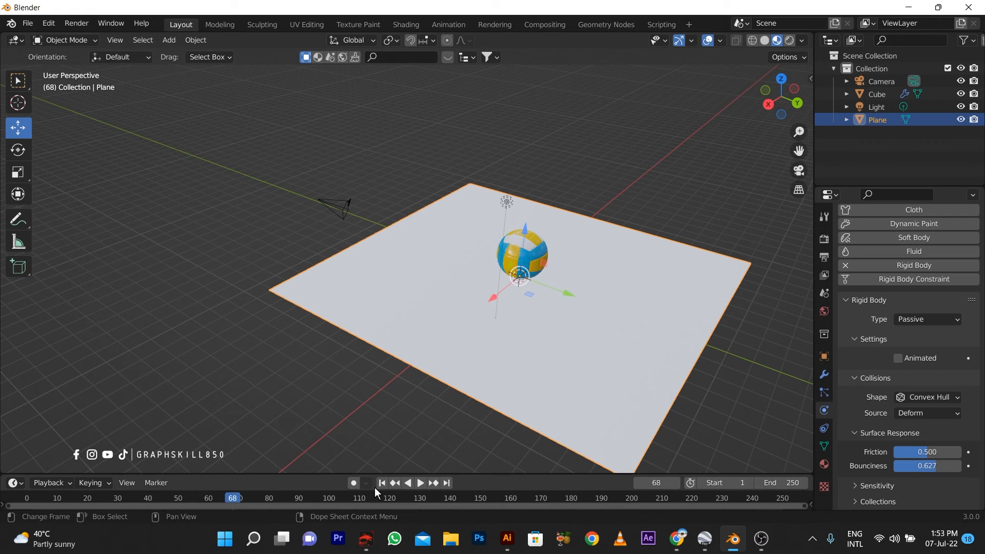
pyautogui.click(381, 482)
pyautogui.press('space')
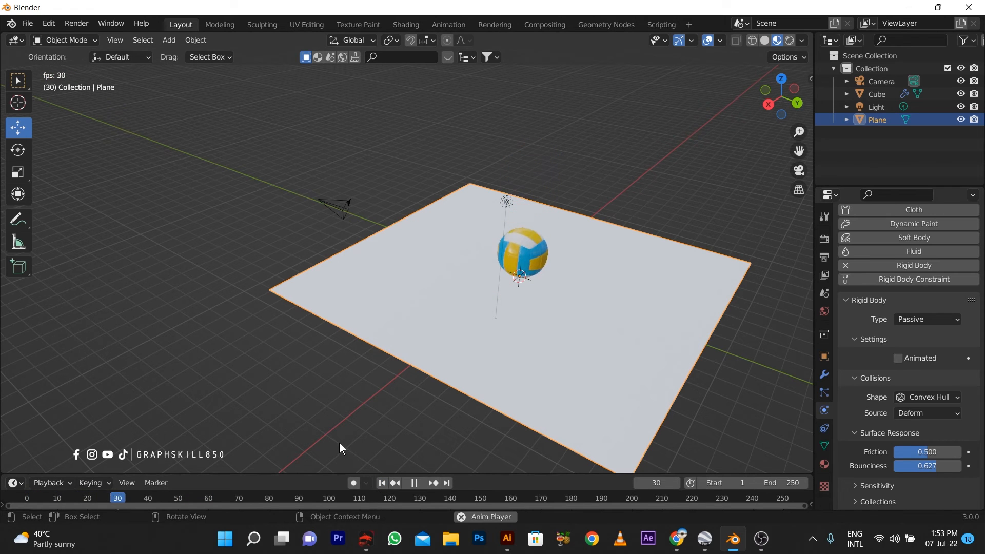
pyautogui.moveTo(340, 442); pyautogui.dragTo(420, 287, button='middle')
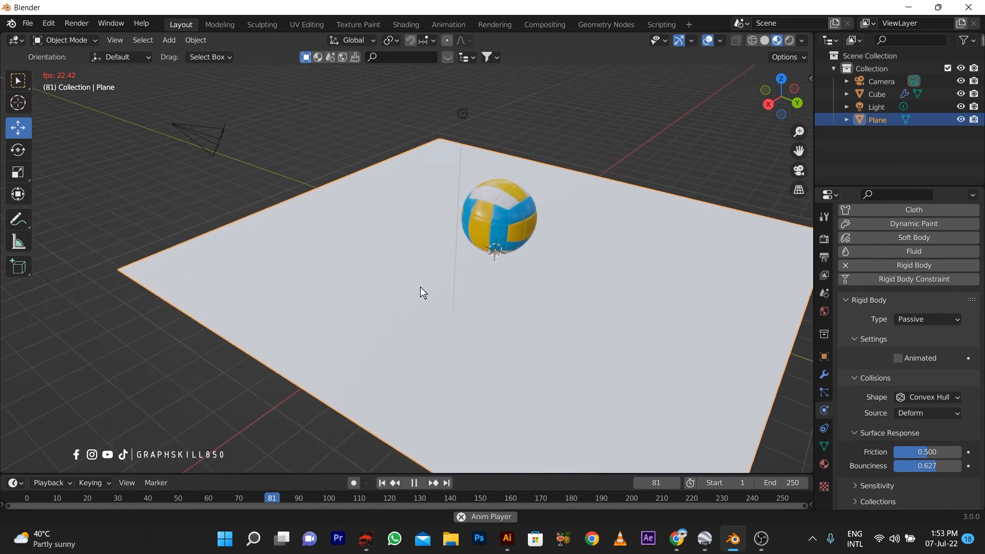
pyautogui.scroll(4, 537, 244)
pyautogui.press('space')
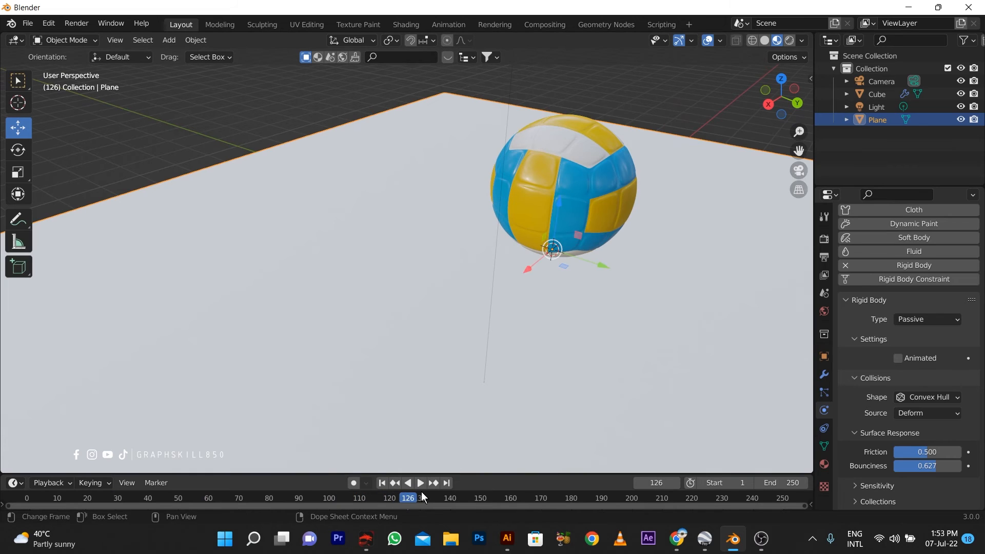
# - Scrub the timeline back to frame 124 and return the animation to its first frame
pyautogui.moveTo(422, 496); pyautogui.dragTo(401, 497)
pyautogui.click(396, 483)
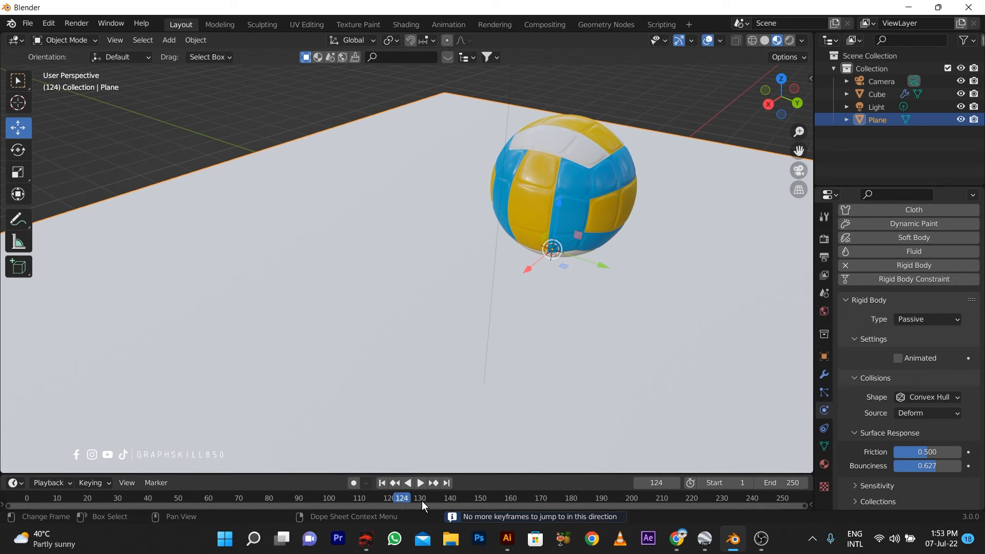
pyautogui.click(384, 484)
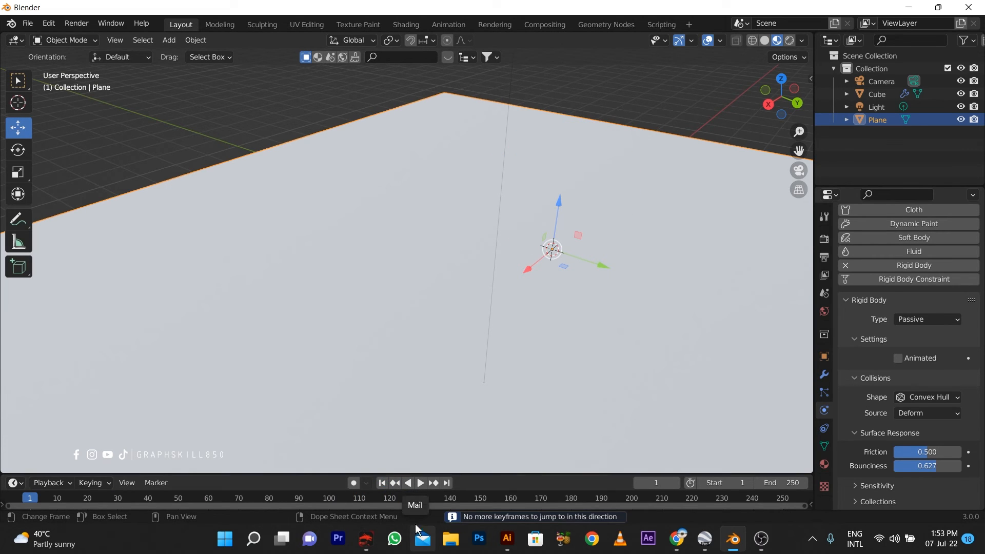
# - Set the plane's friction to 0.694 and bounciness to 0.716, the ball's friction to 0.627 and bounciness to 0.642, and replay the bounce
pyautogui.scroll(-2, 367, 321)
pyautogui.press('space')
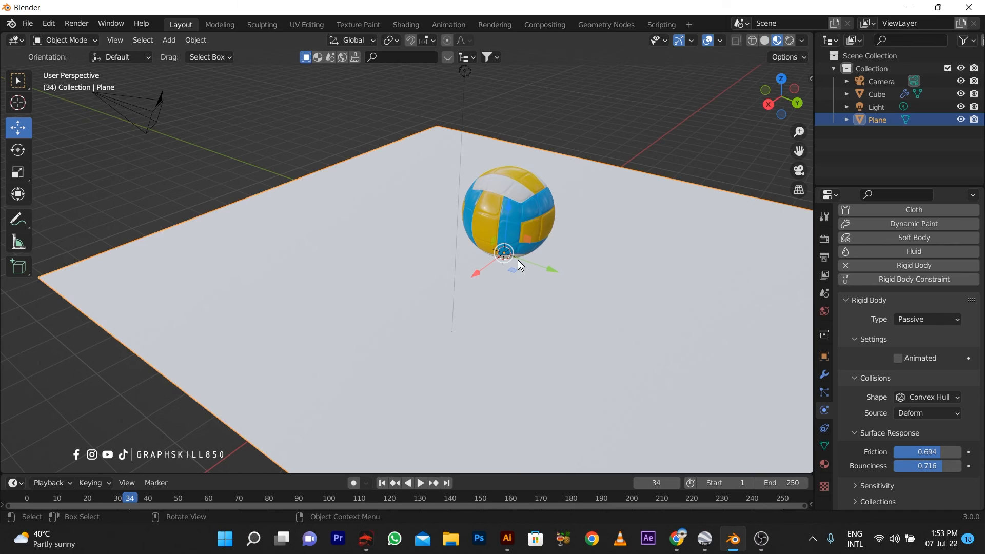
pyautogui.click(518, 219)
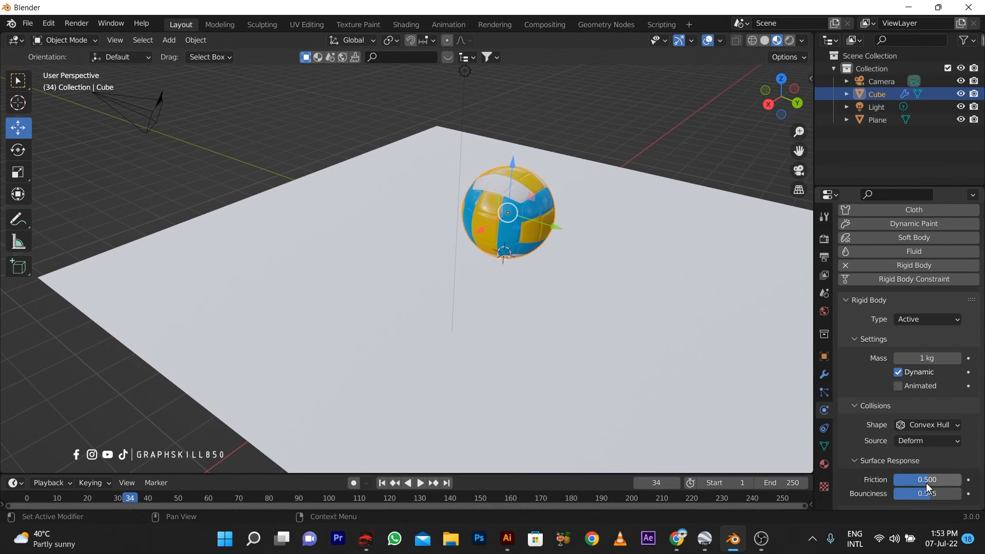
pyautogui.moveTo(925, 482); pyautogui.dragTo(938, 484)
pyautogui.click(568, 295)
pyautogui.click(381, 483)
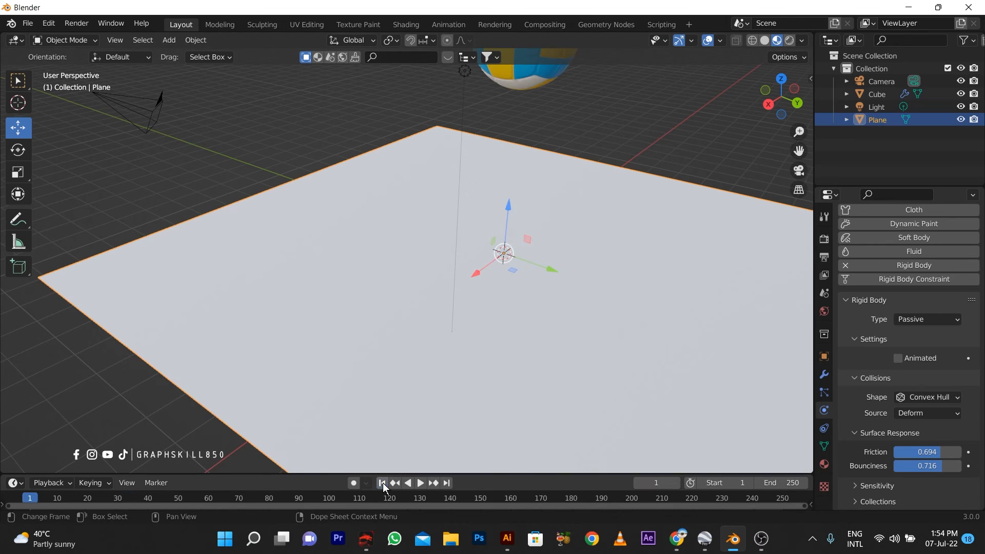
pyautogui.press('space')
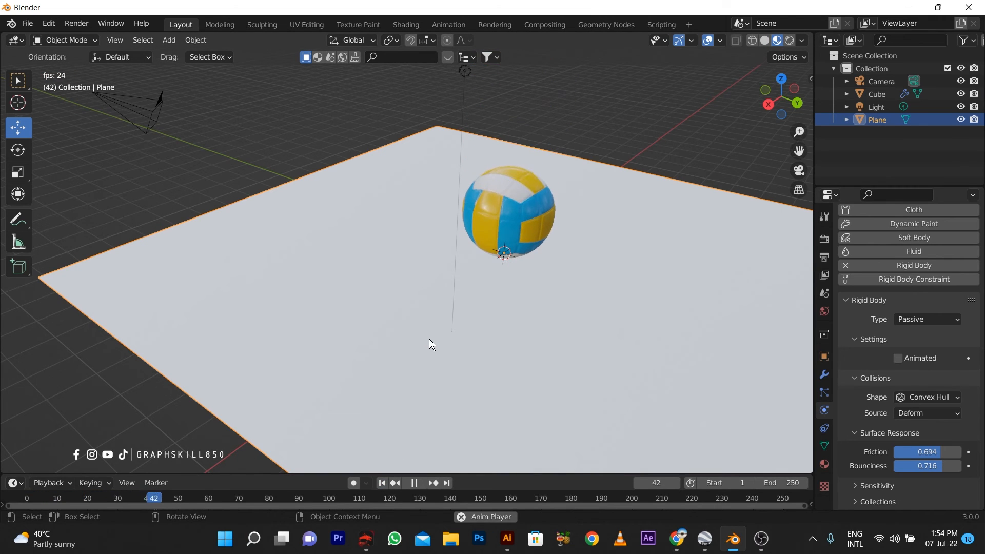
pyautogui.press('space')
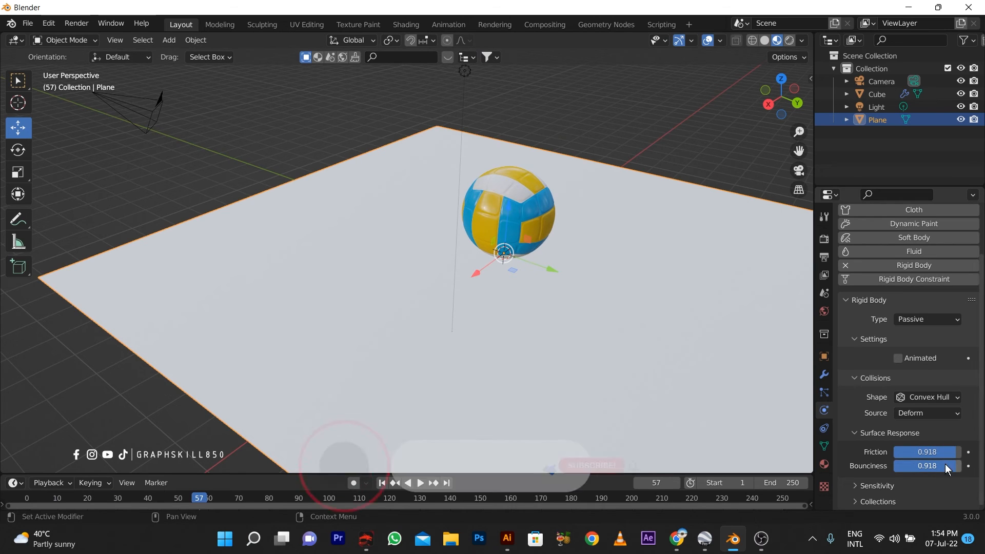
# - Raise the plane's friction and bounciness to 0.918, and the ball's friction to 0.776 and bounciness to about 0.9
pyautogui.click(493, 227)
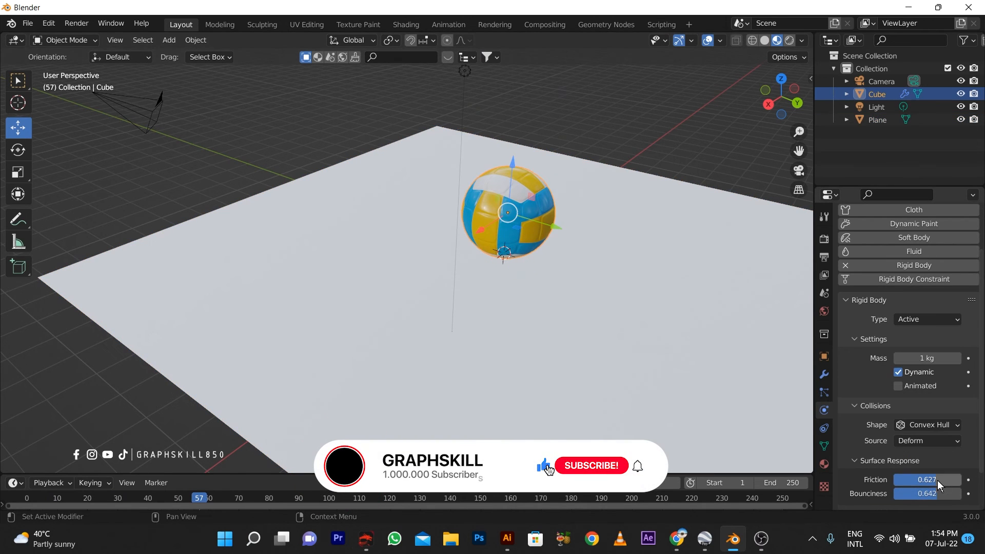
pyautogui.moveTo(932, 494); pyautogui.dragTo(949, 493)
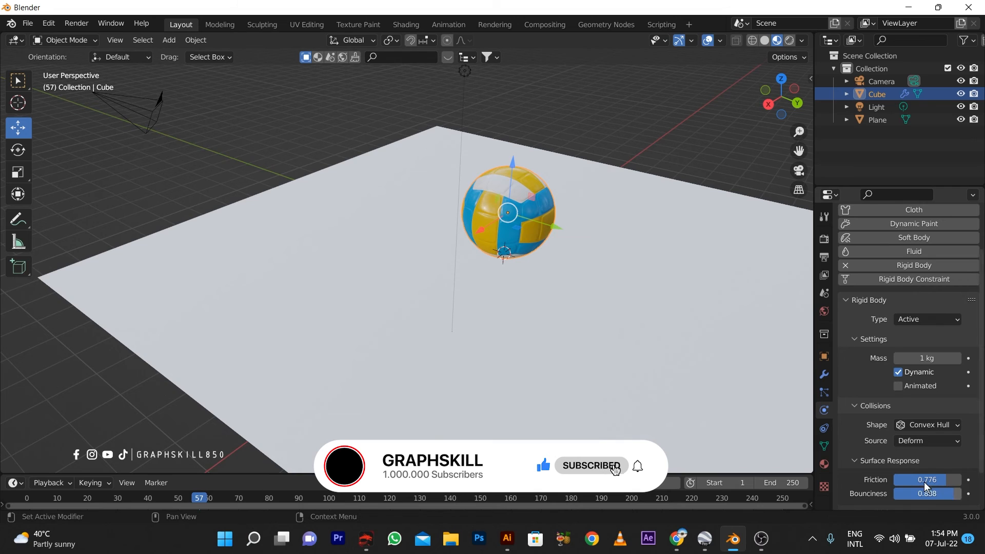
pyautogui.click(610, 410)
# - Play the simulation from the first frame to check the ball's bounce, and scrub it back to the start
pyautogui.click(382, 483)
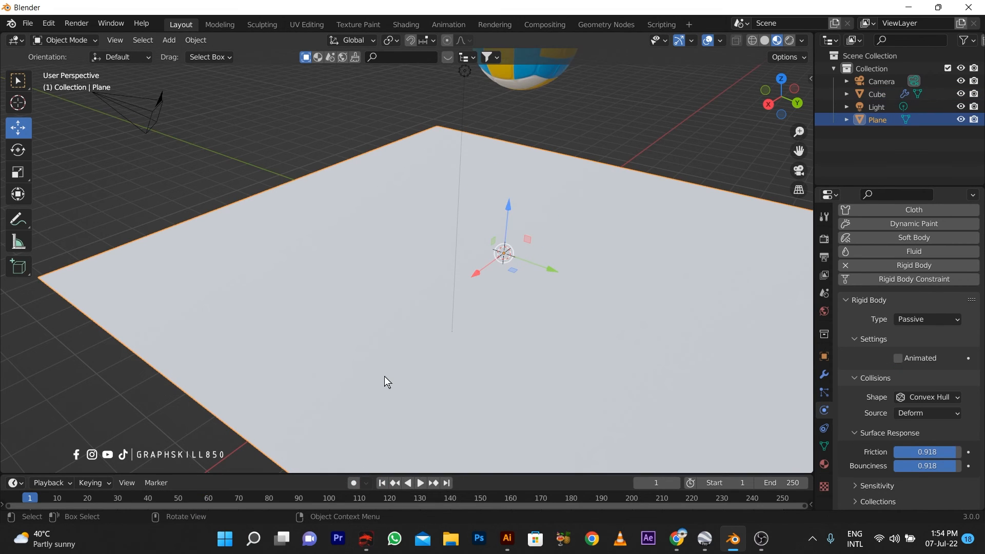
pyautogui.press('space')
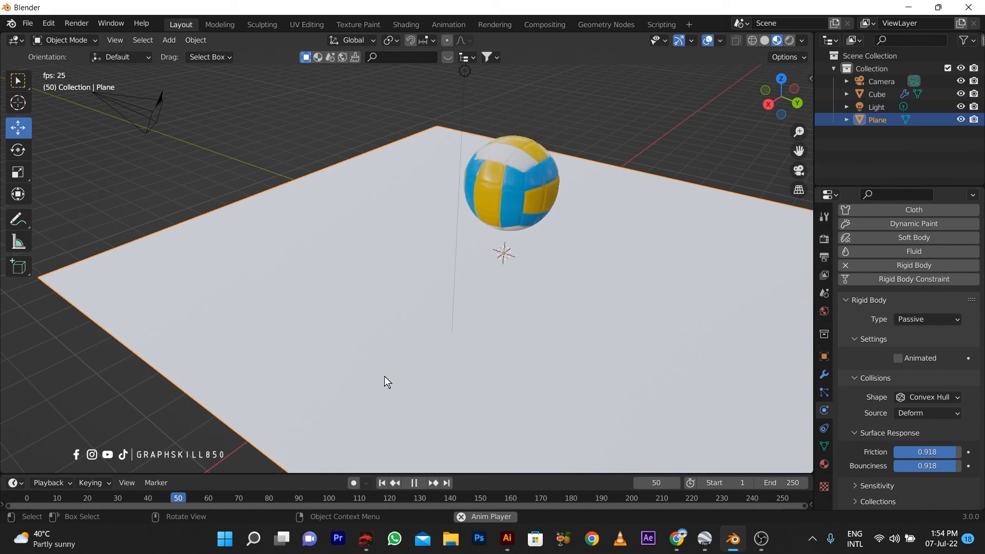
pyautogui.moveTo(355, 368); pyautogui.dragTo(368, 379, button='middle')
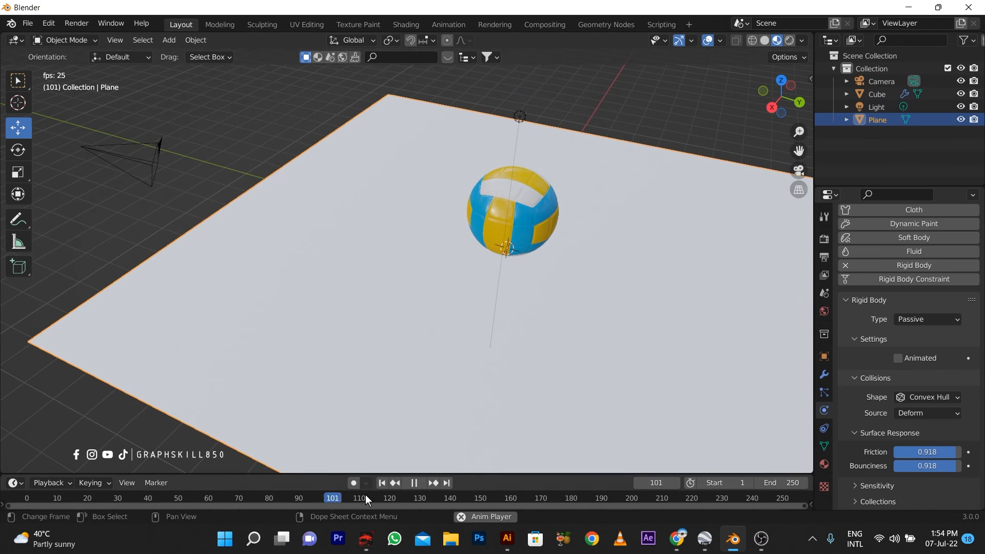
pyautogui.moveTo(361, 497); pyautogui.dragTo(20, 487)
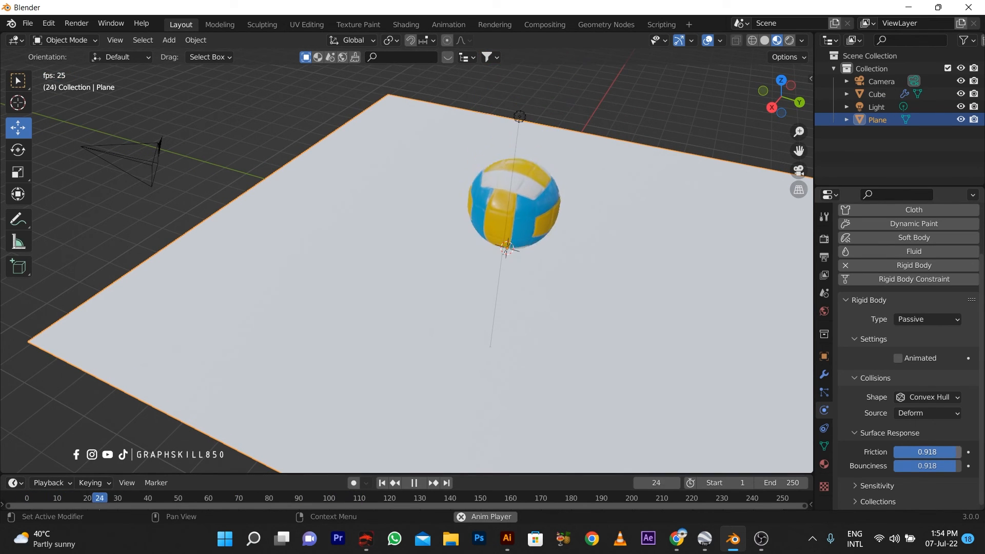
# - Set the plane's friction to 0.858 and replay the fall from the first frame
pyautogui.press('space')
pyautogui.press('space')
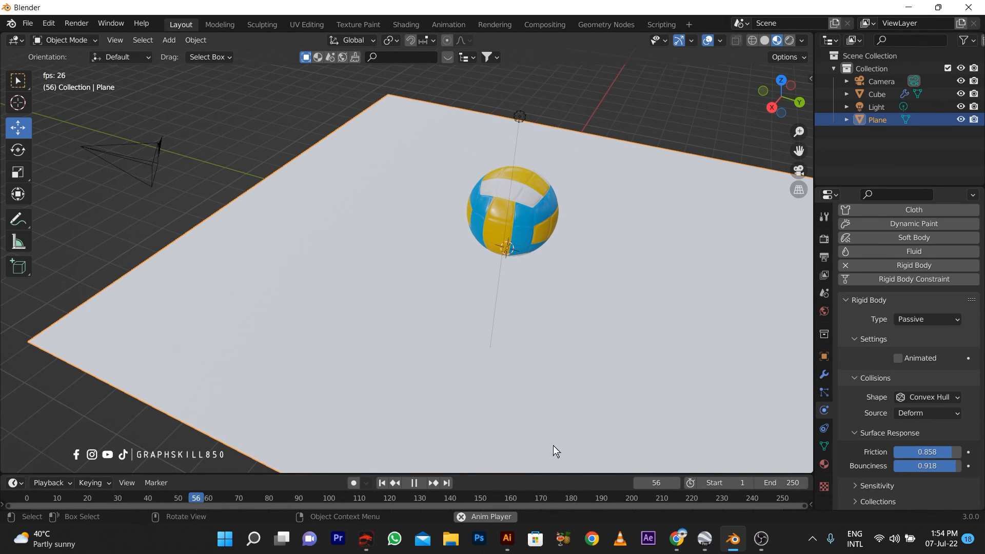
pyautogui.click(381, 483)
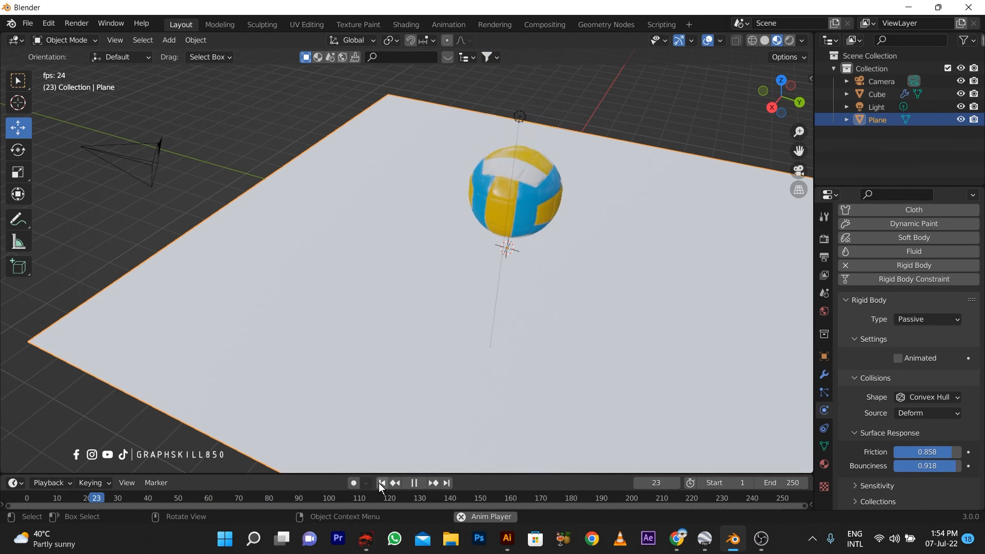
pyautogui.moveTo(482, 431); pyautogui.dragTo(418, 379, button='middle')
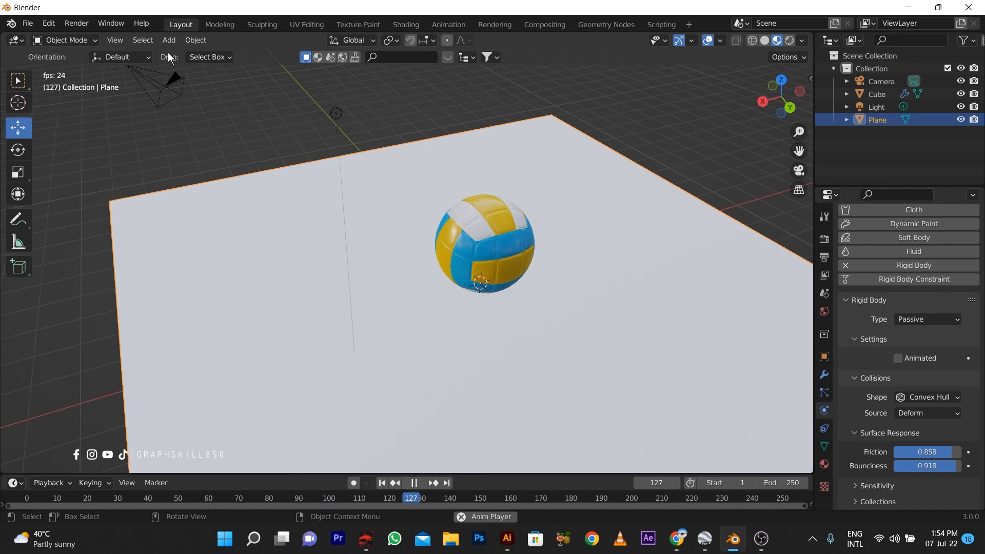
# - Browse the BlenderKit materials, apply a wooden plank floor material to the plane, and try scaling the plane up
pyautogui.click(449, 57)
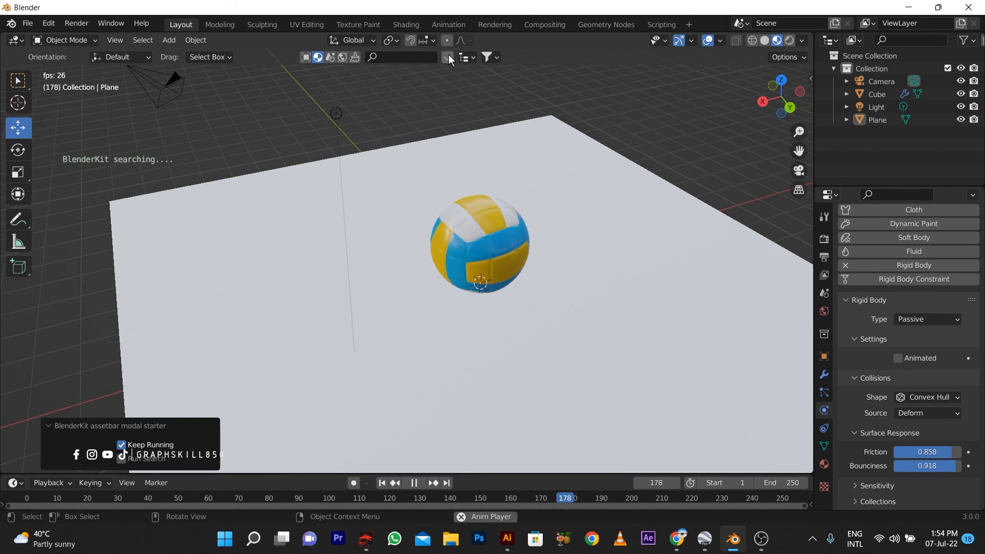
pyautogui.moveTo(347, 114)
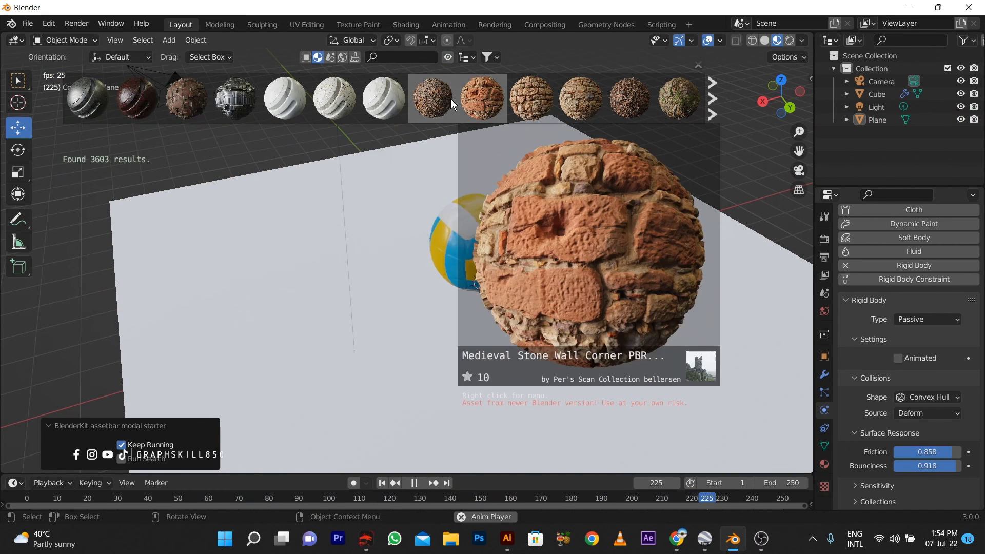
pyautogui.moveTo(169, 110)
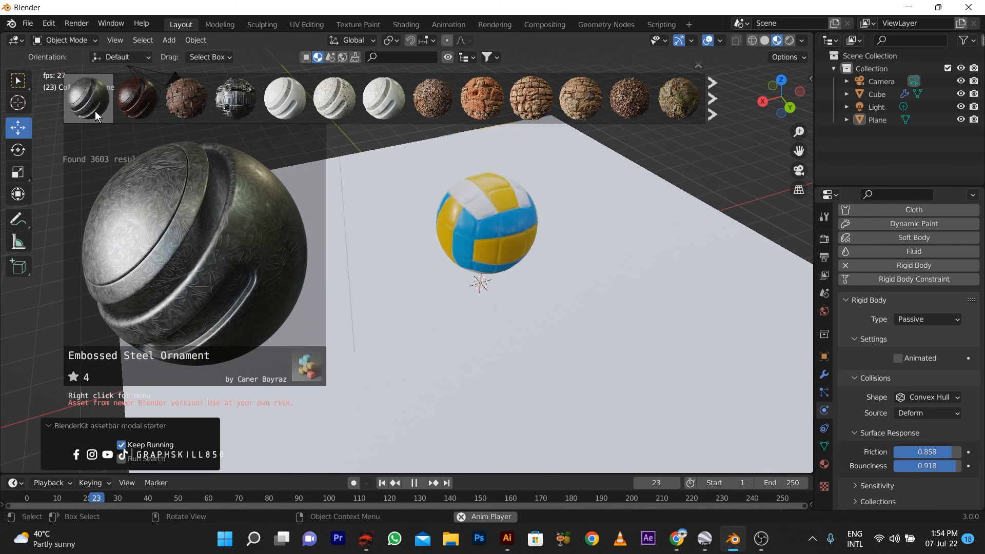
pyautogui.click(355, 239)
pyautogui.click(717, 101)
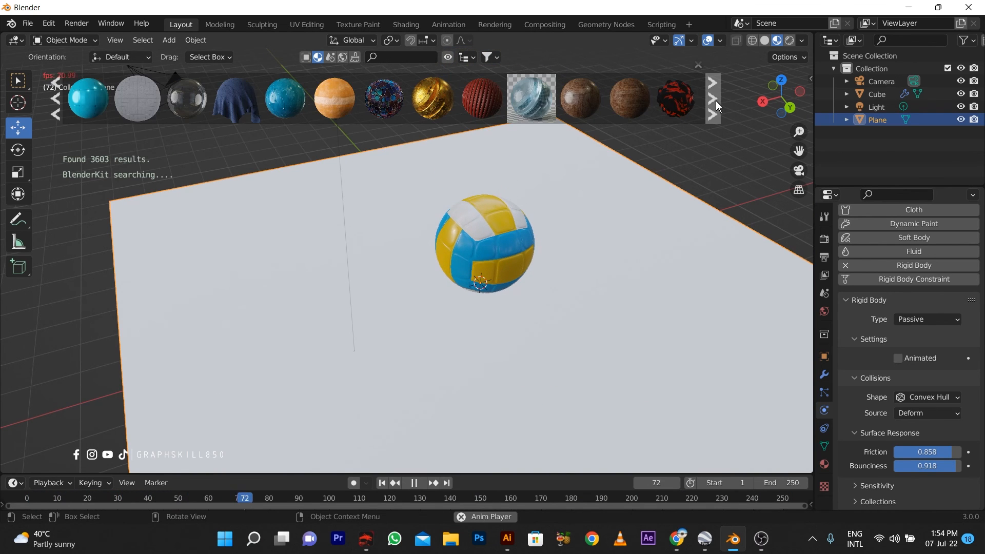
pyautogui.click(715, 101)
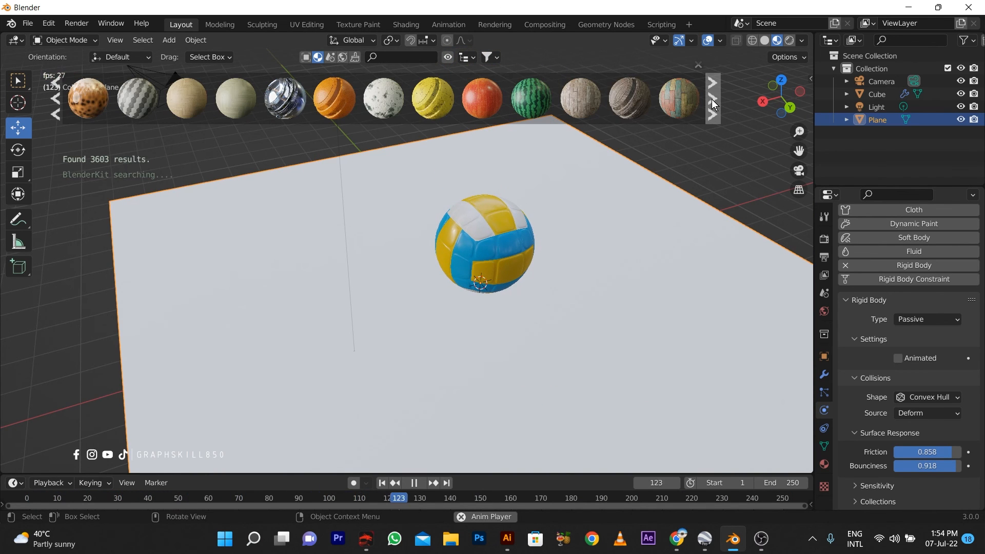
pyautogui.click(712, 100)
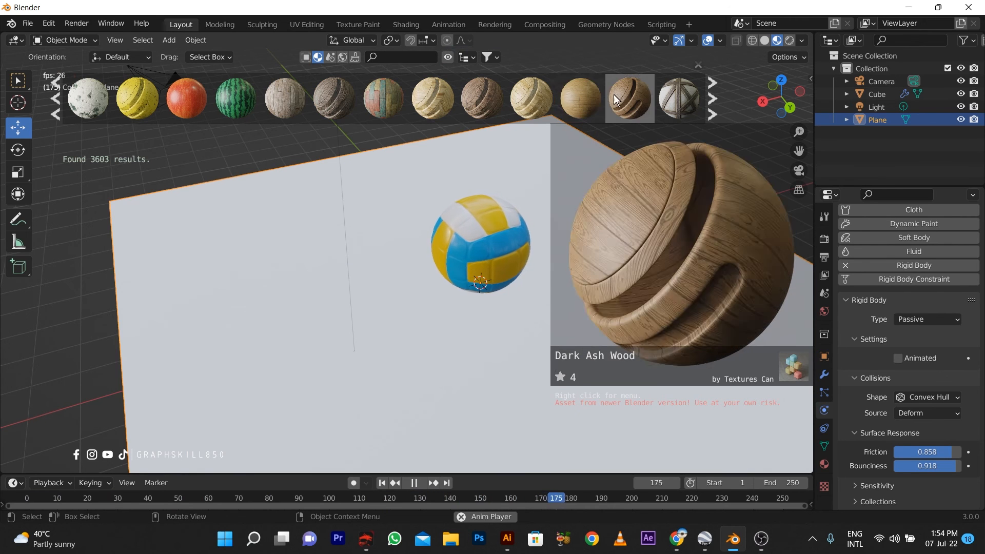
pyautogui.click(560, 99)
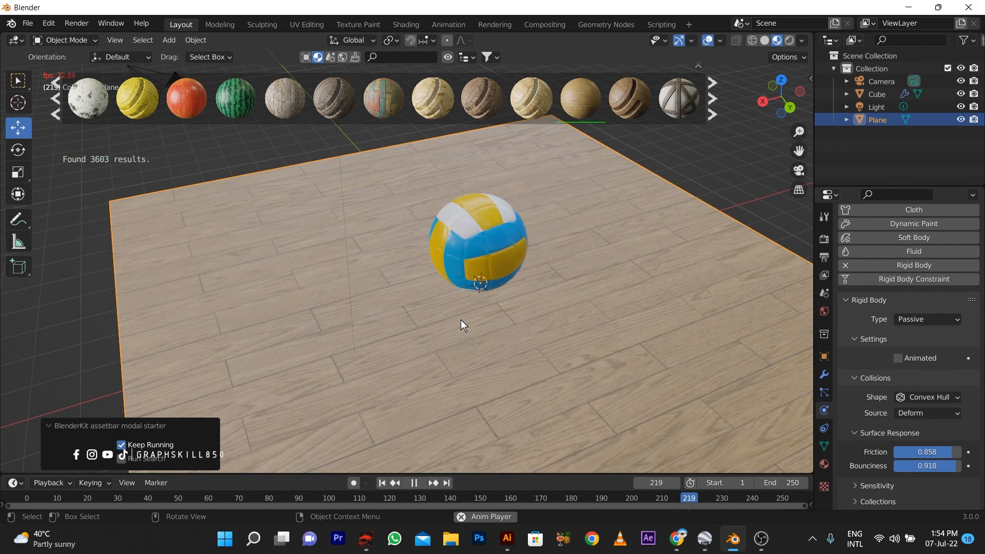
pyautogui.press('s')
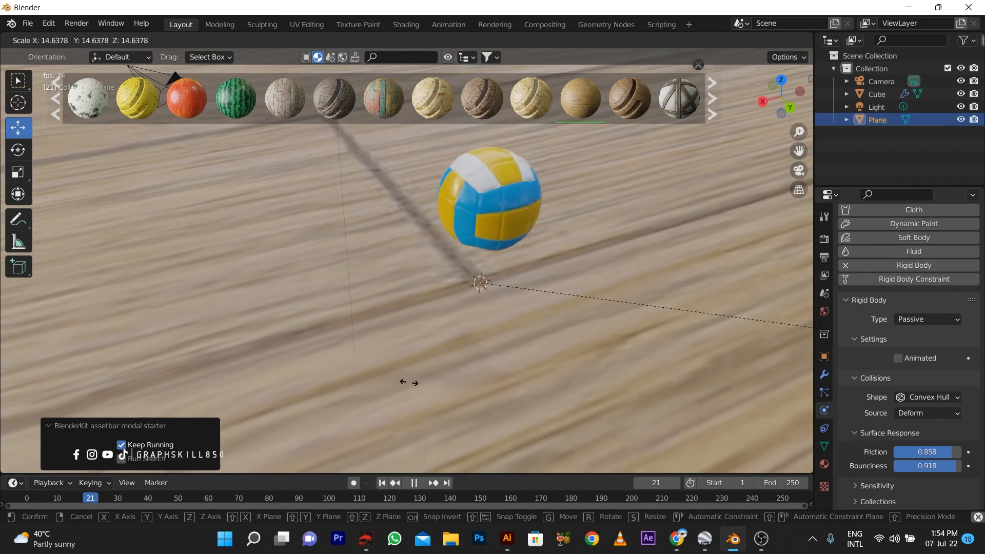
pyautogui.press('Escape')
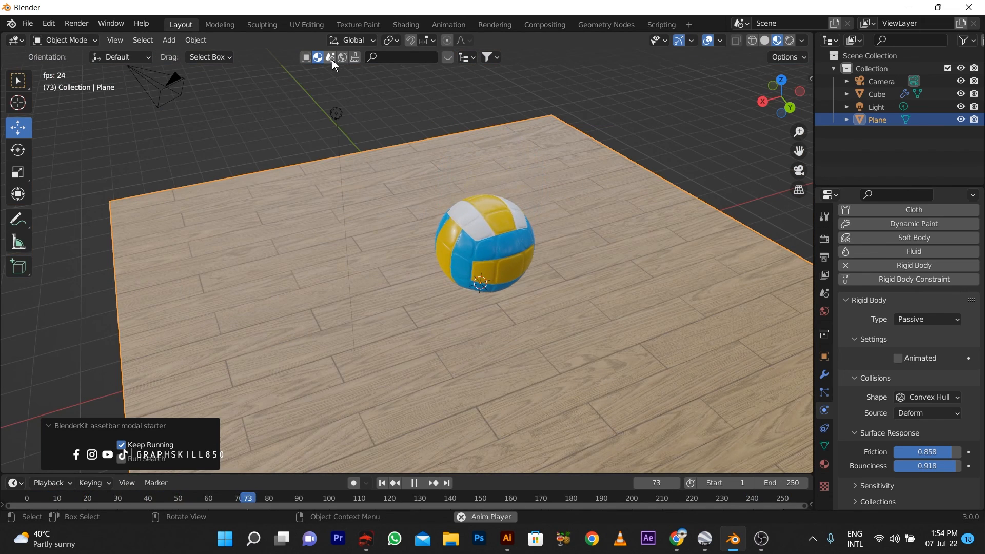
# - Replace the plane's material with a light, fine-grained BlenderKit wood and replay the ball's bounce from the first frame
pyautogui.click(451, 57)
pyautogui.click(711, 105)
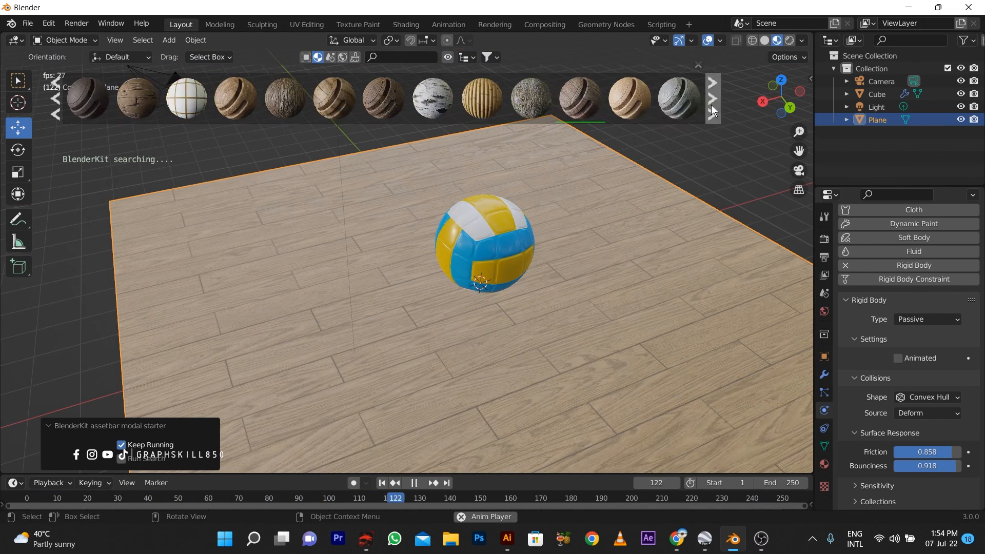
pyautogui.click(629, 99)
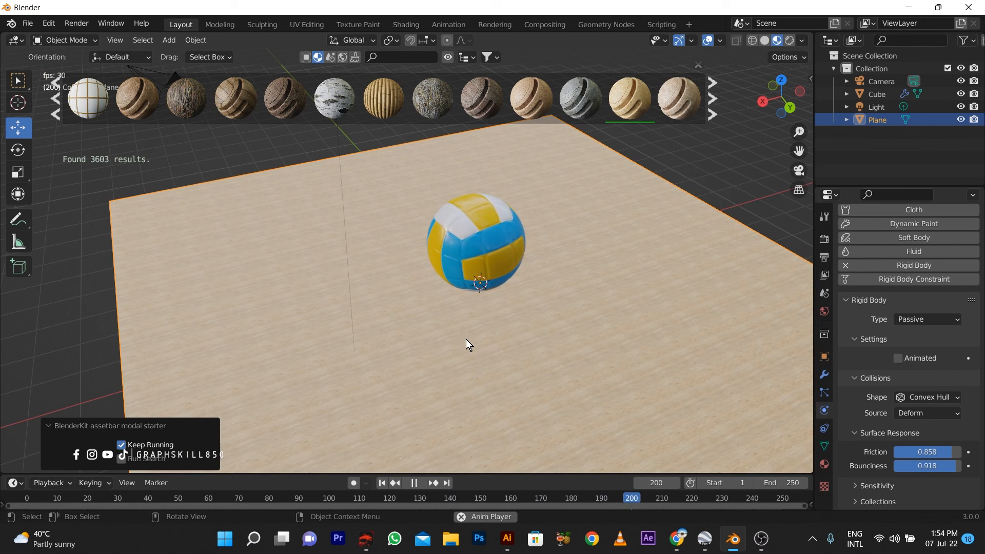
pyautogui.moveTo(466, 340); pyautogui.dragTo(494, 332, button='middle')
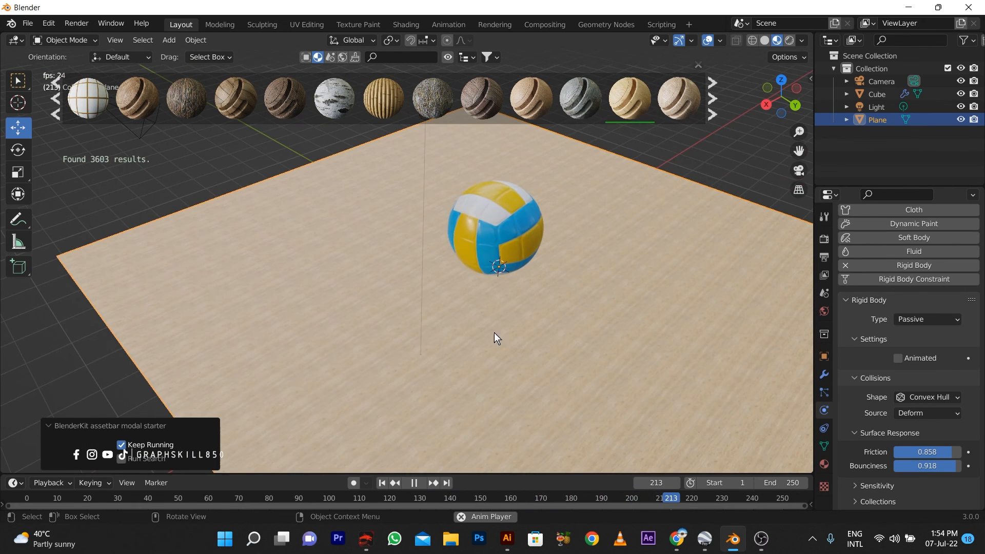
pyautogui.scroll(2, 513, 313)
pyautogui.click(698, 64)
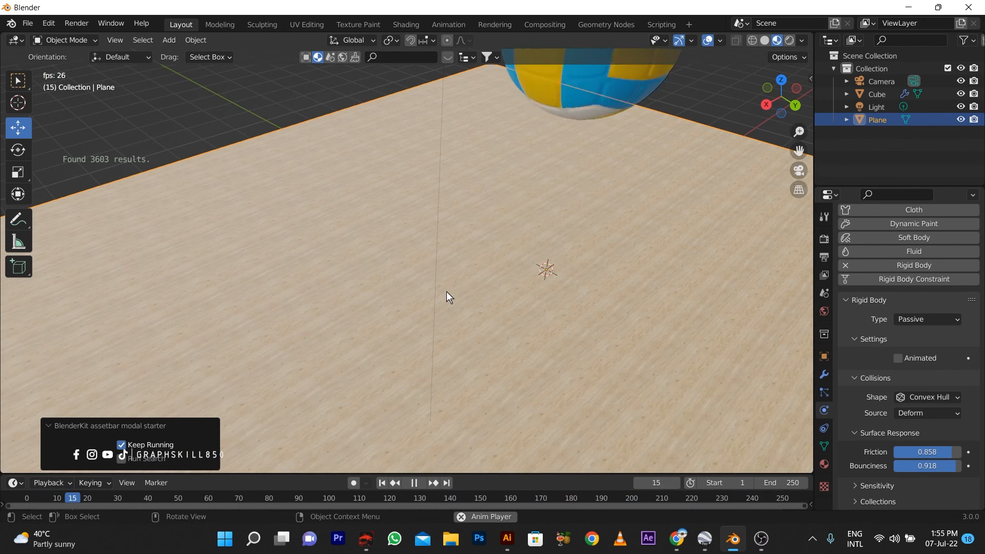
pyautogui.moveTo(448, 294); pyautogui.dragTo(387, 305, button='middle')
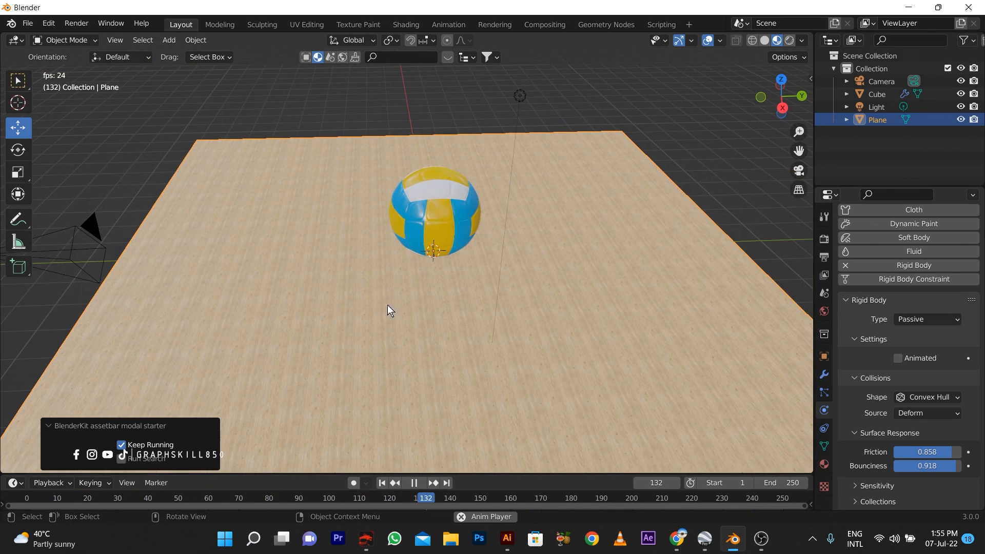
pyautogui.click(382, 483)
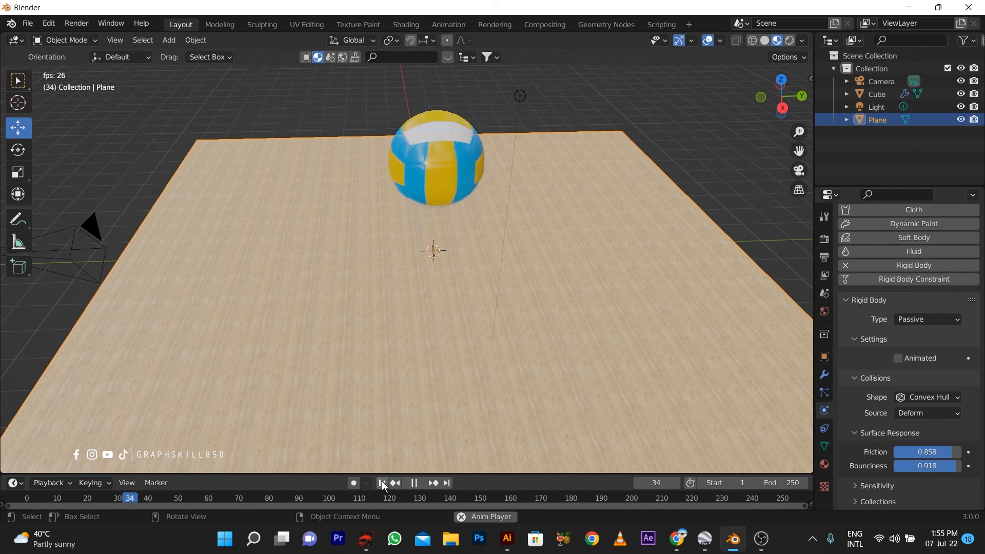